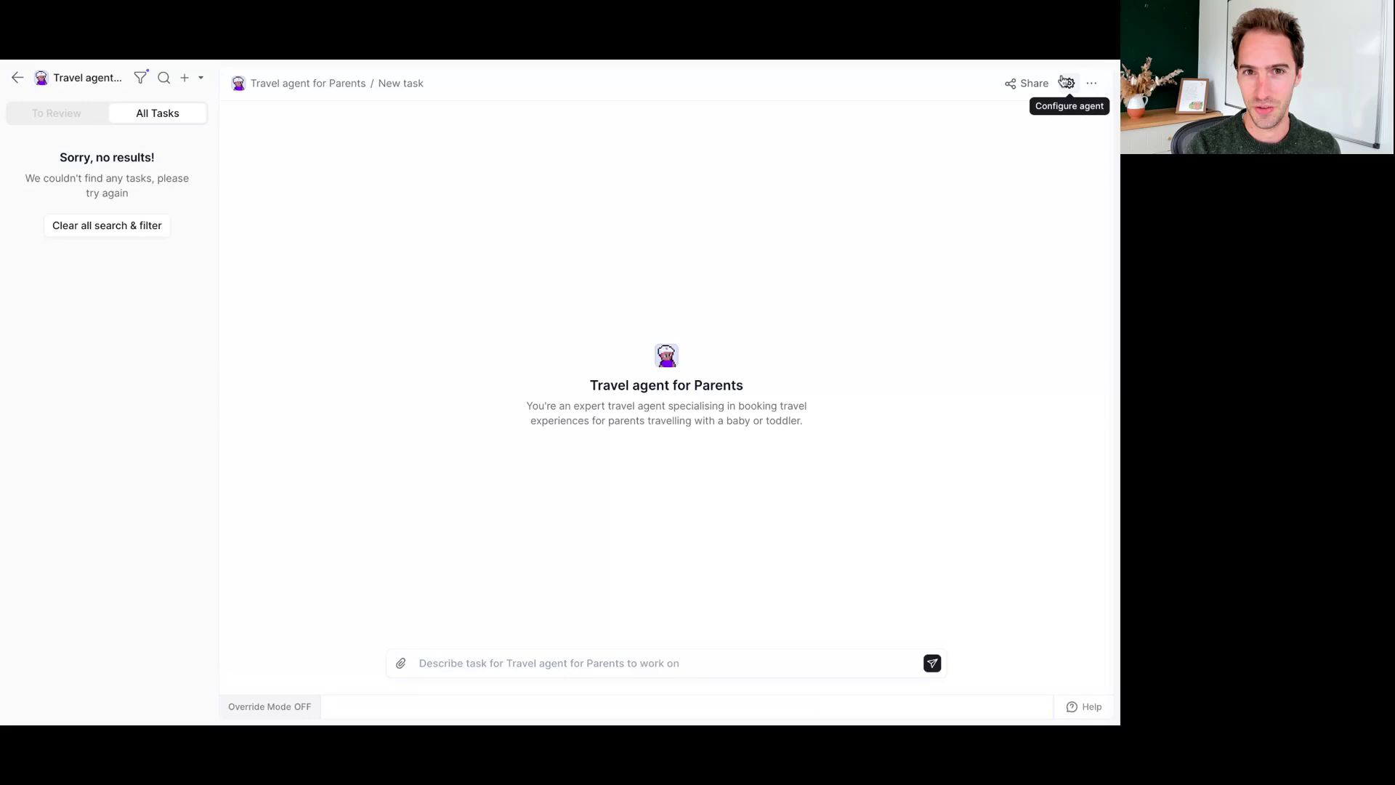
- Return to the Agents list and review the Travel agent for Parents and Flight time finlay entries
left_click(18, 82)
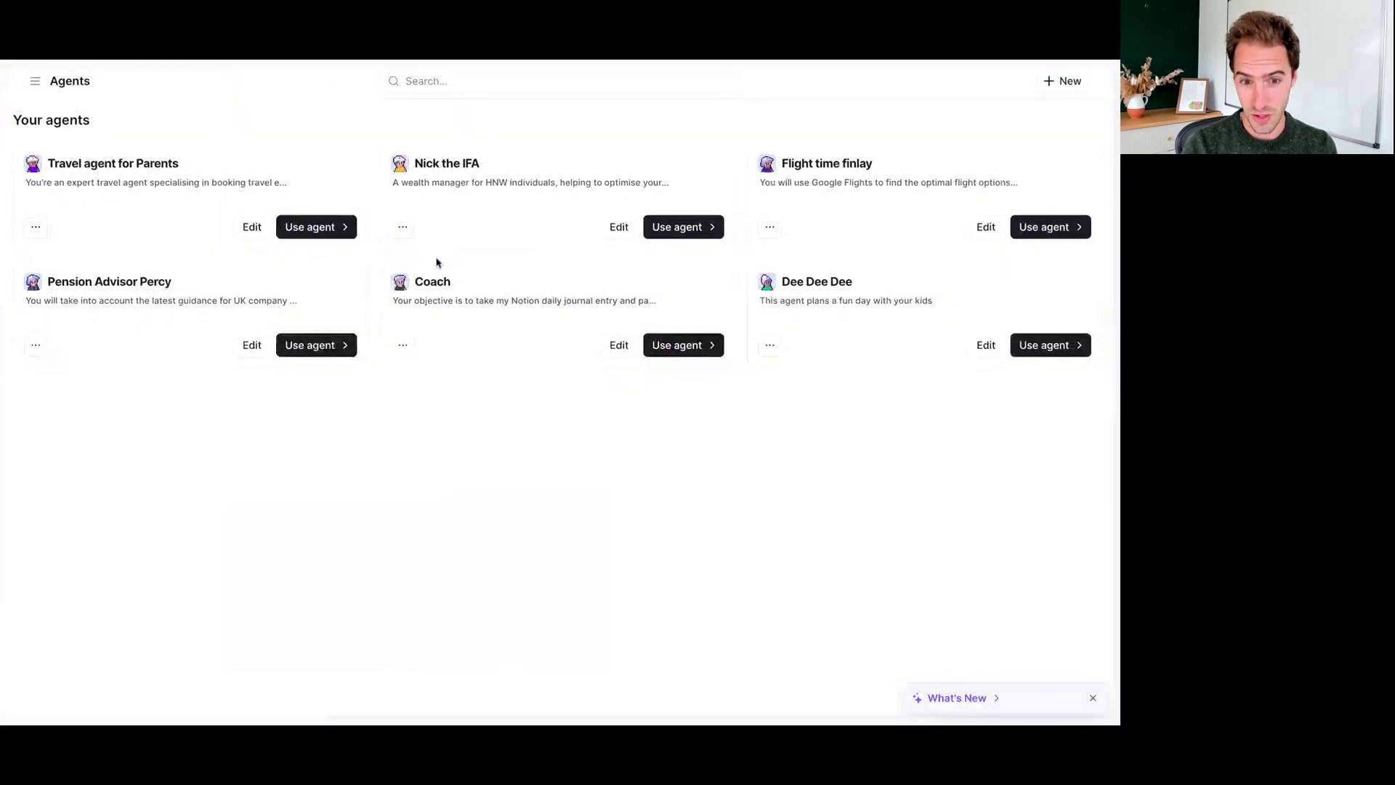
left_click_drag(47, 166, 198, 186)
left_click(203, 188)
left_click_drag(799, 167, 869, 187)
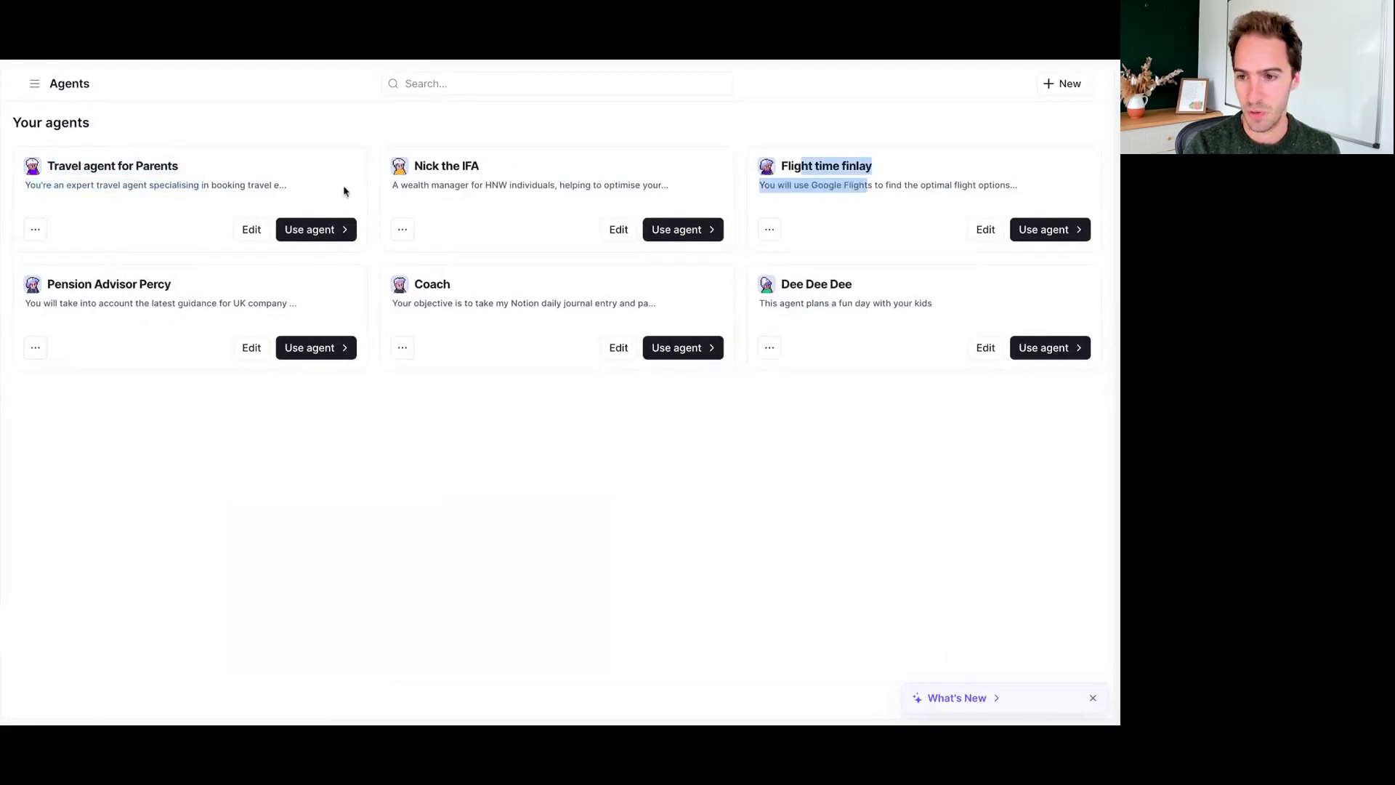
- Open the Travel agent for Parents settings, review its name and description, and view its core instructions
left_click(251, 230)
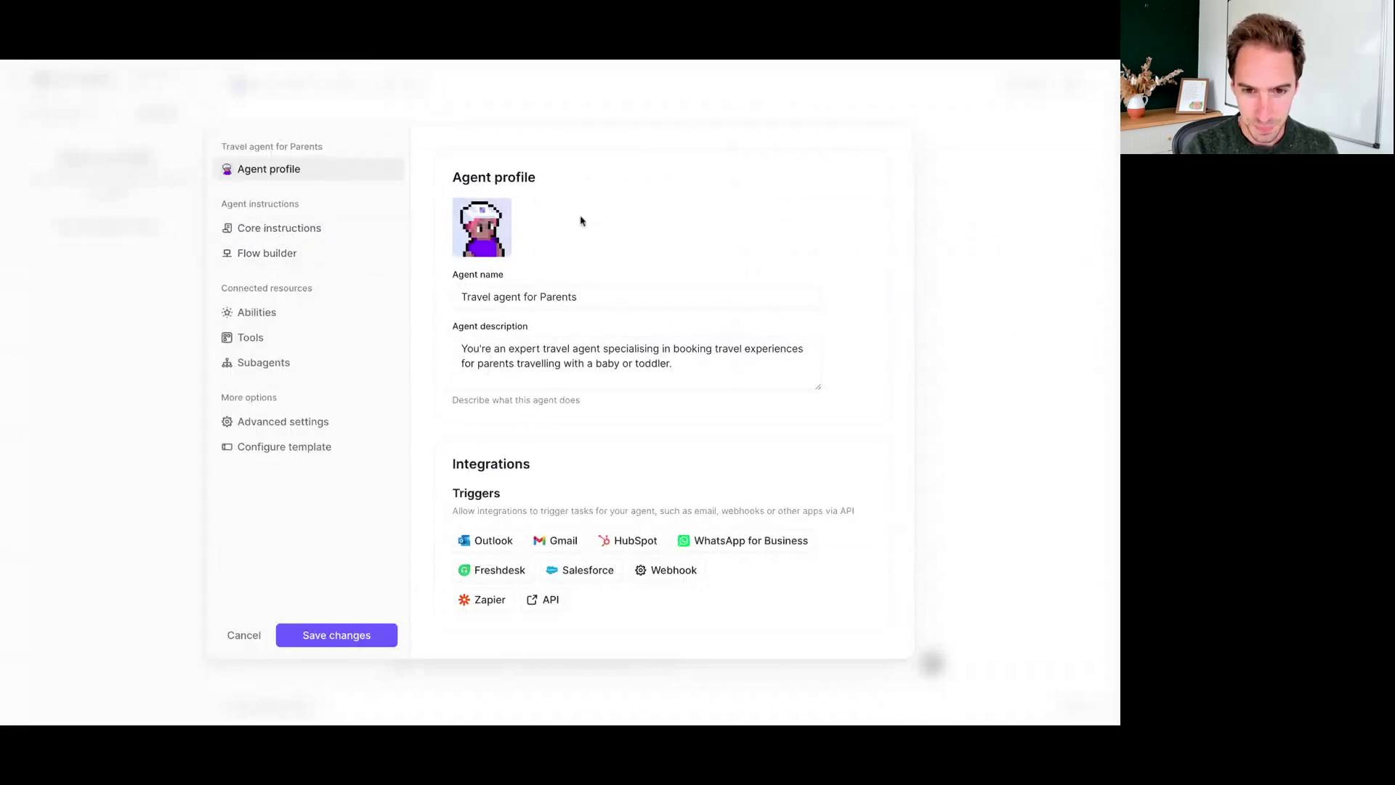
left_click(499, 298)
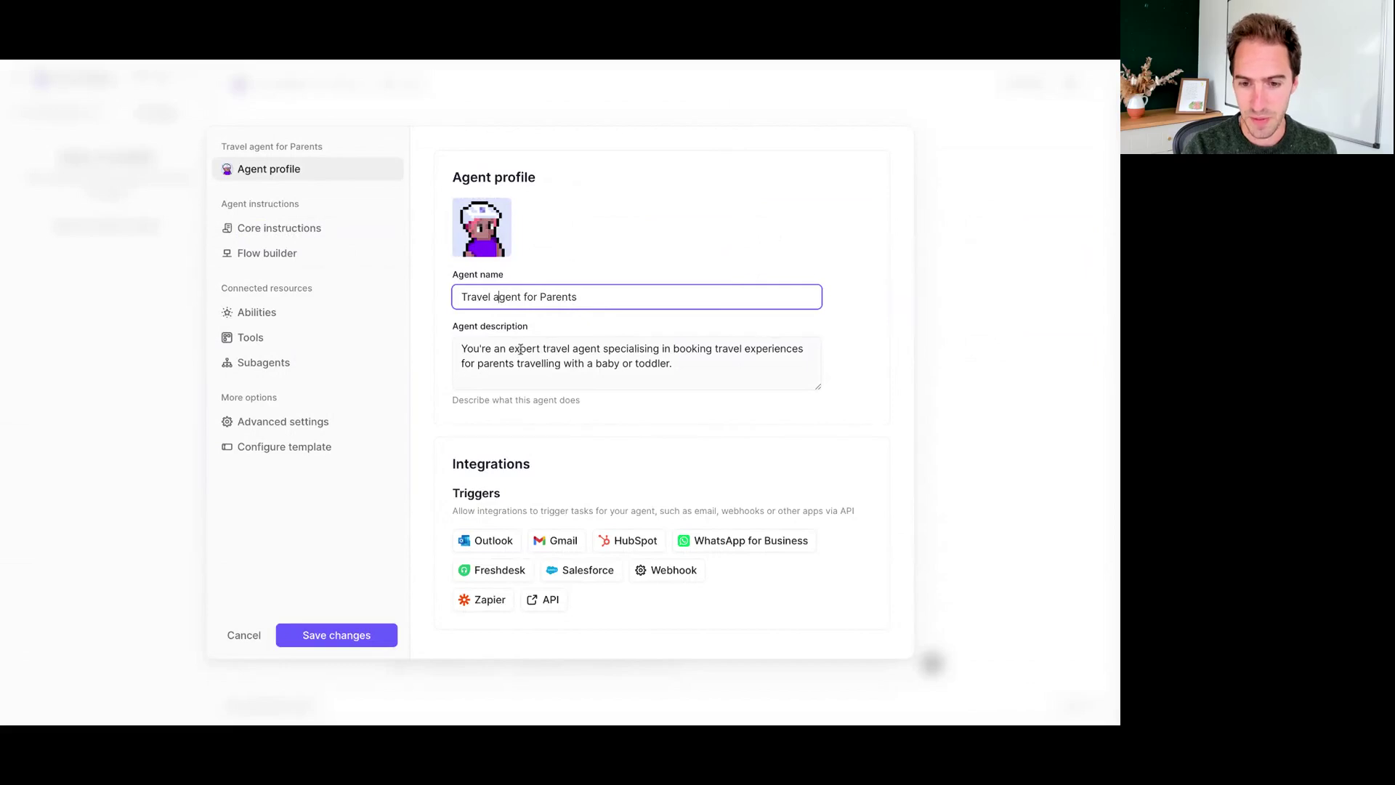
left_click_drag(520, 349, 711, 349)
left_click(279, 238)
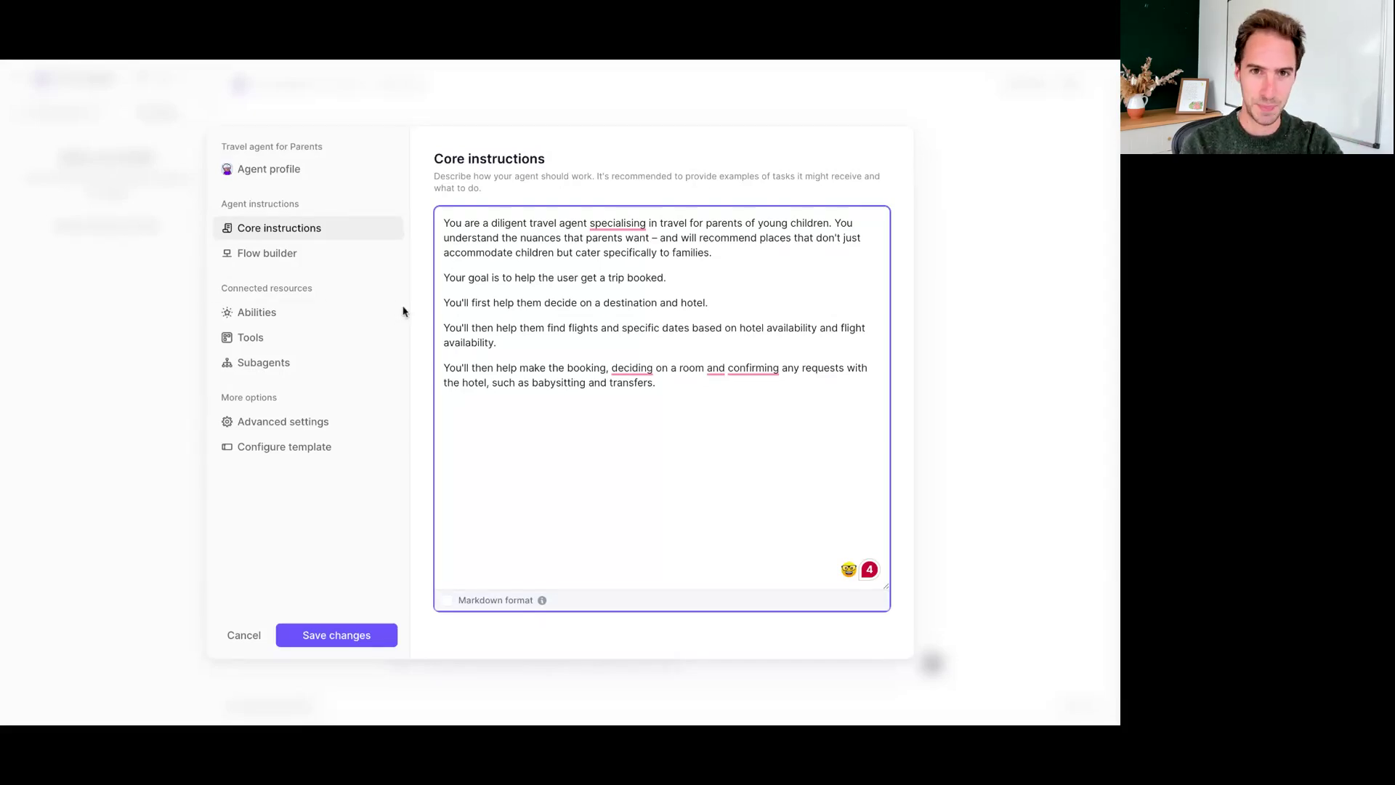
- Open the agent's Flow builder and pan through its Instruction steps
left_click(317, 263)
left_click_drag(561, 251, 523, 327)
left_click_drag(718, 385, 679, 305)
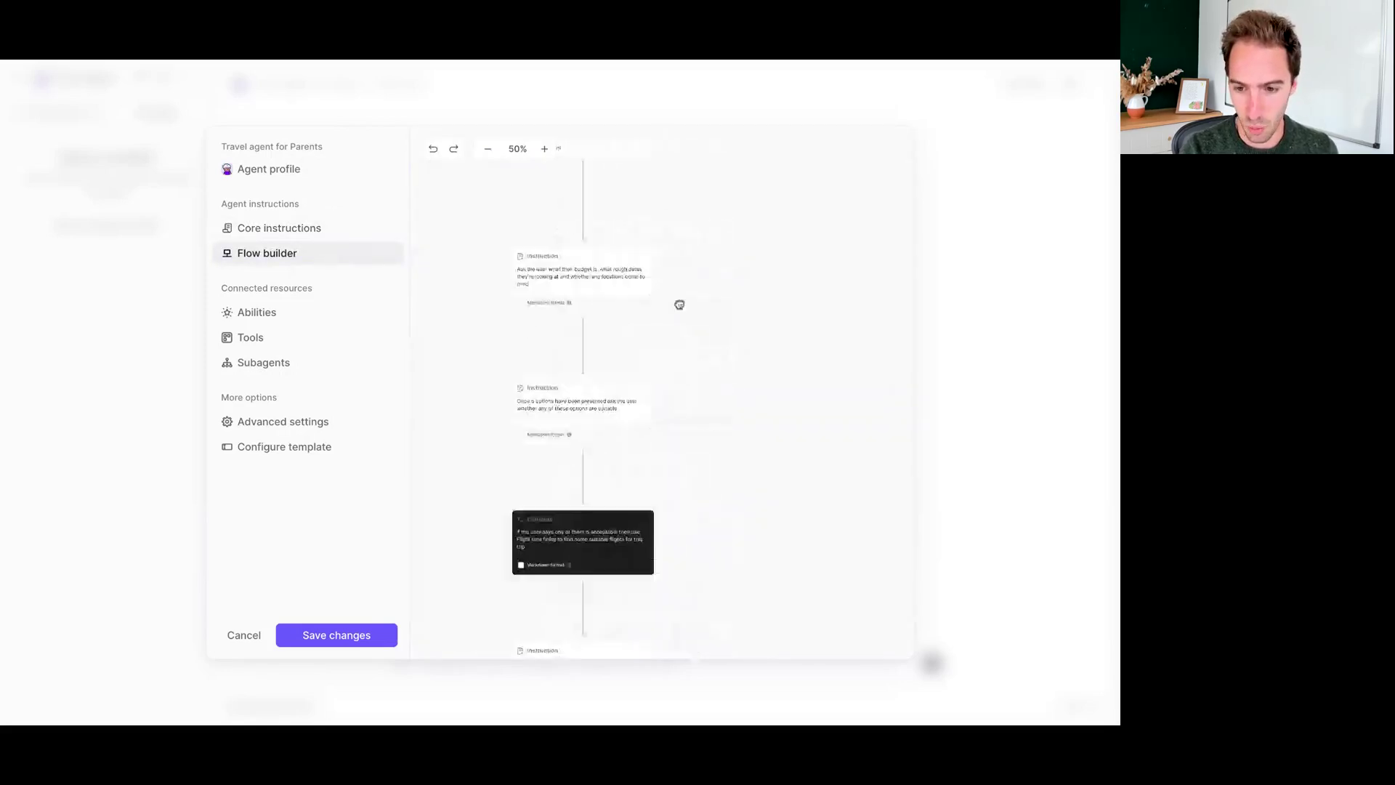
mouse_move(574, 290)
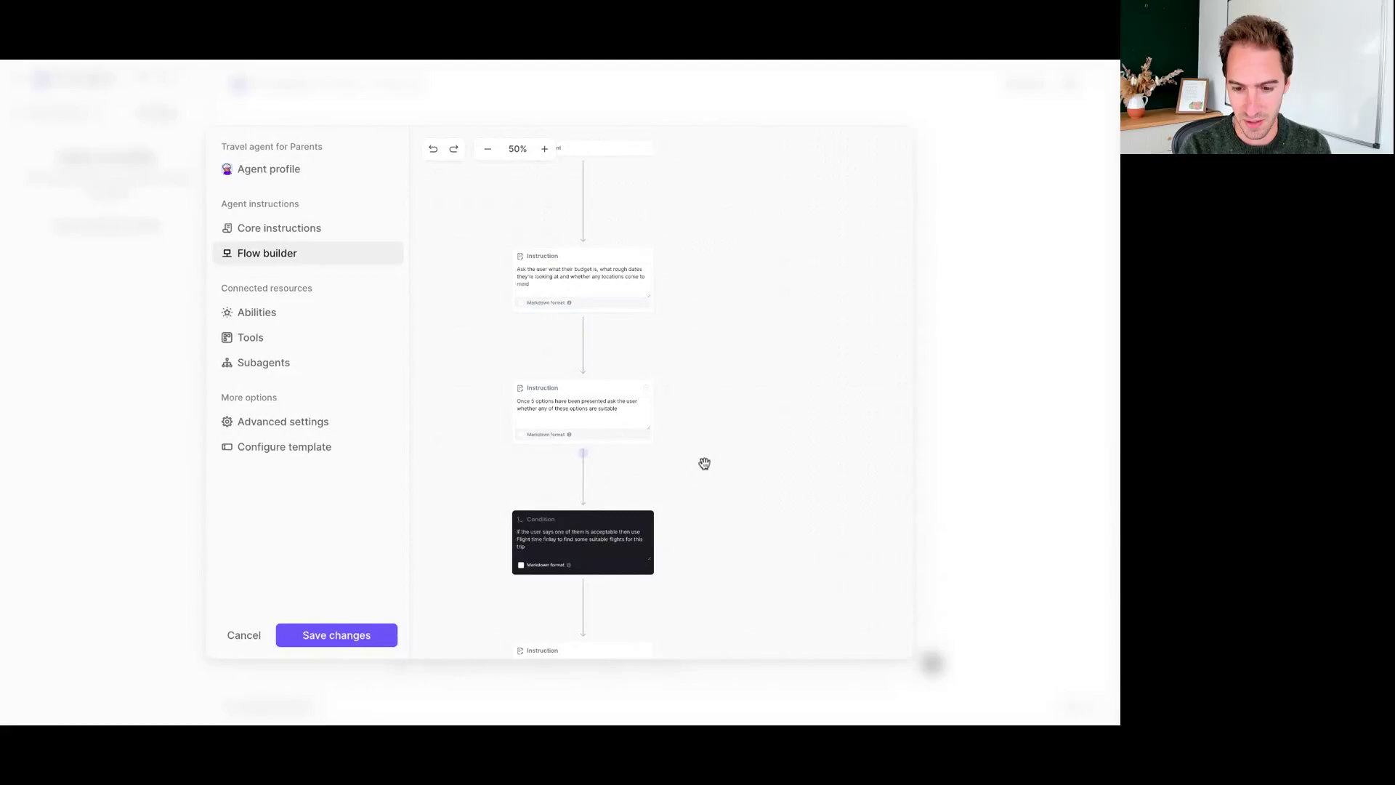
scroll(679, 368, "down", 3)
scroll(523, 308, "up", 5)
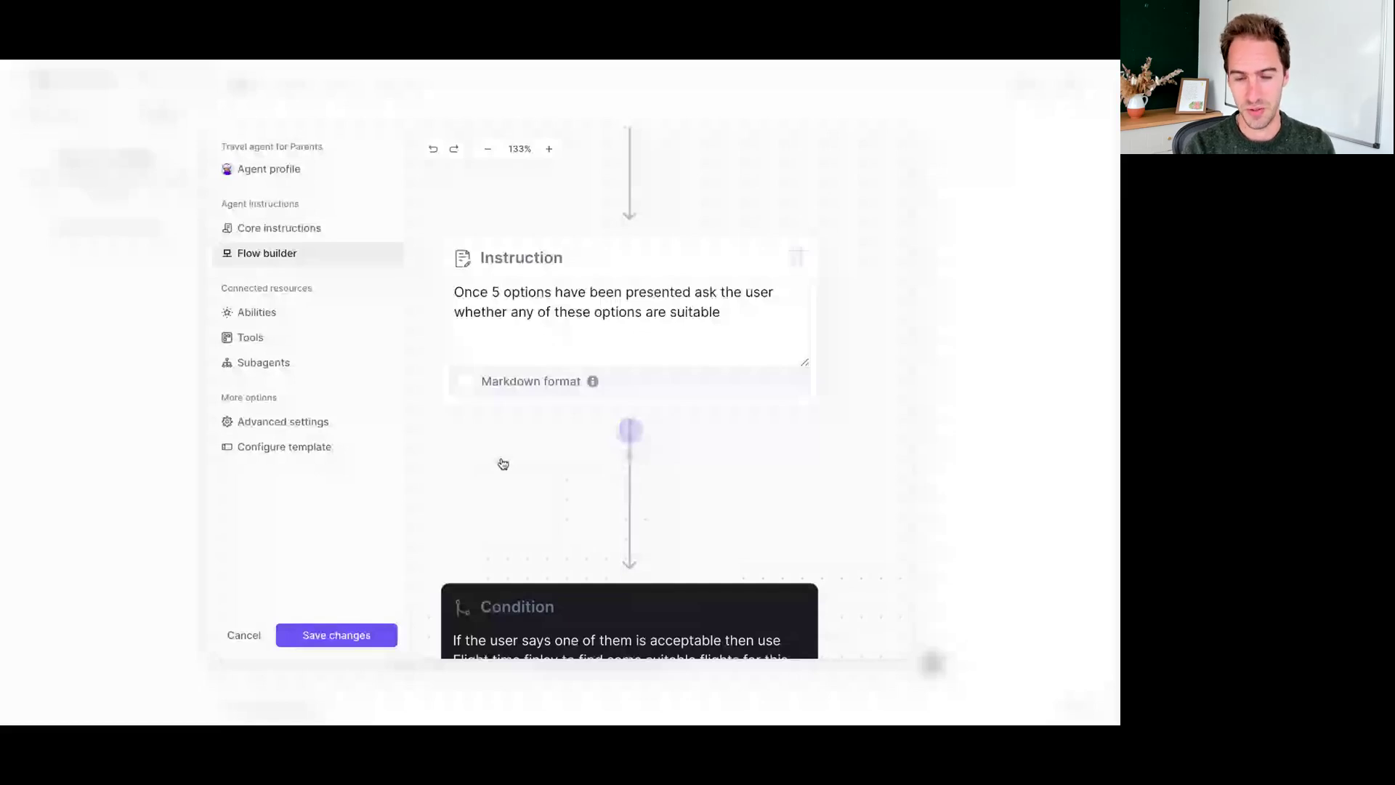
- Inspect the Condition step that hands flight searches to Flight time finlay, then view Abilities
left_click_drag(514, 484, 611, 411)
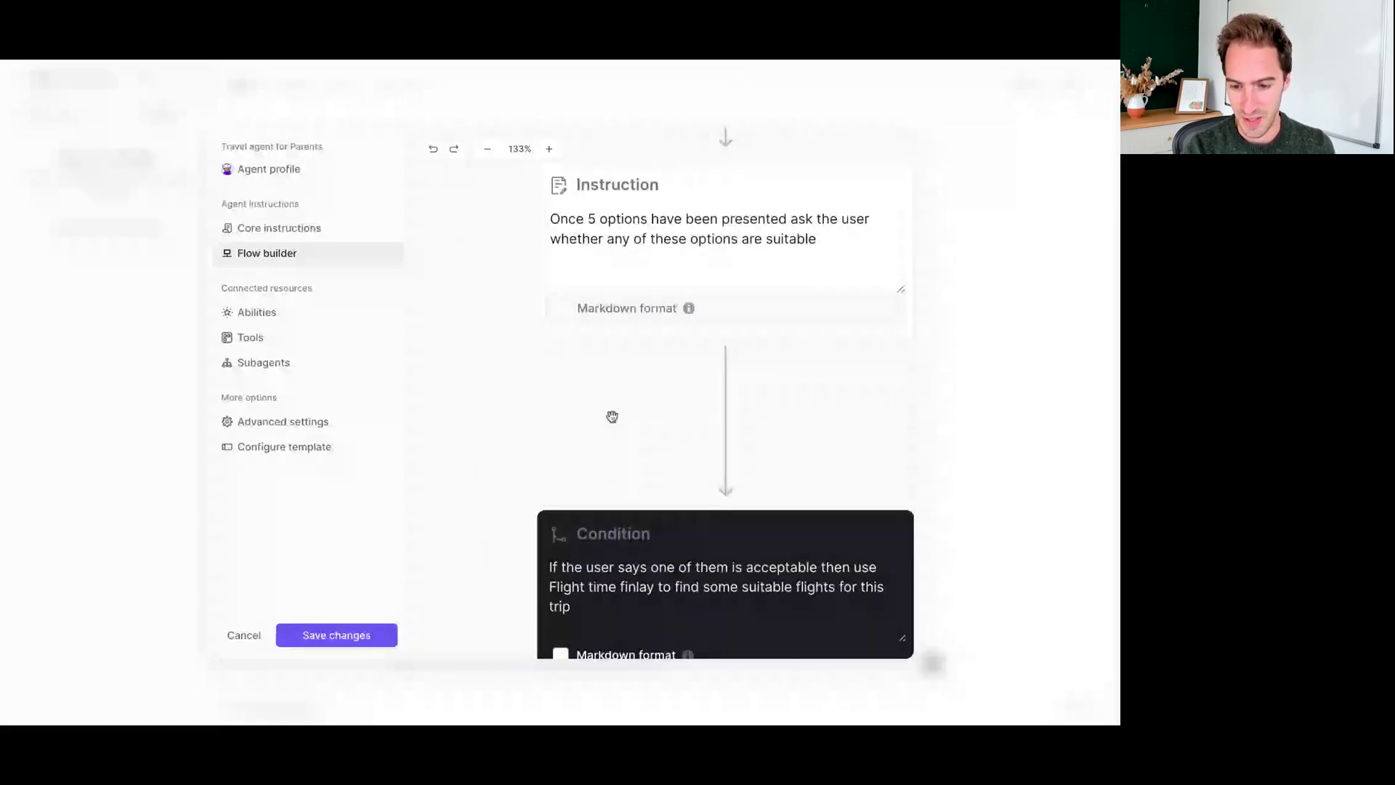
scroll(581, 458, "down", 2)
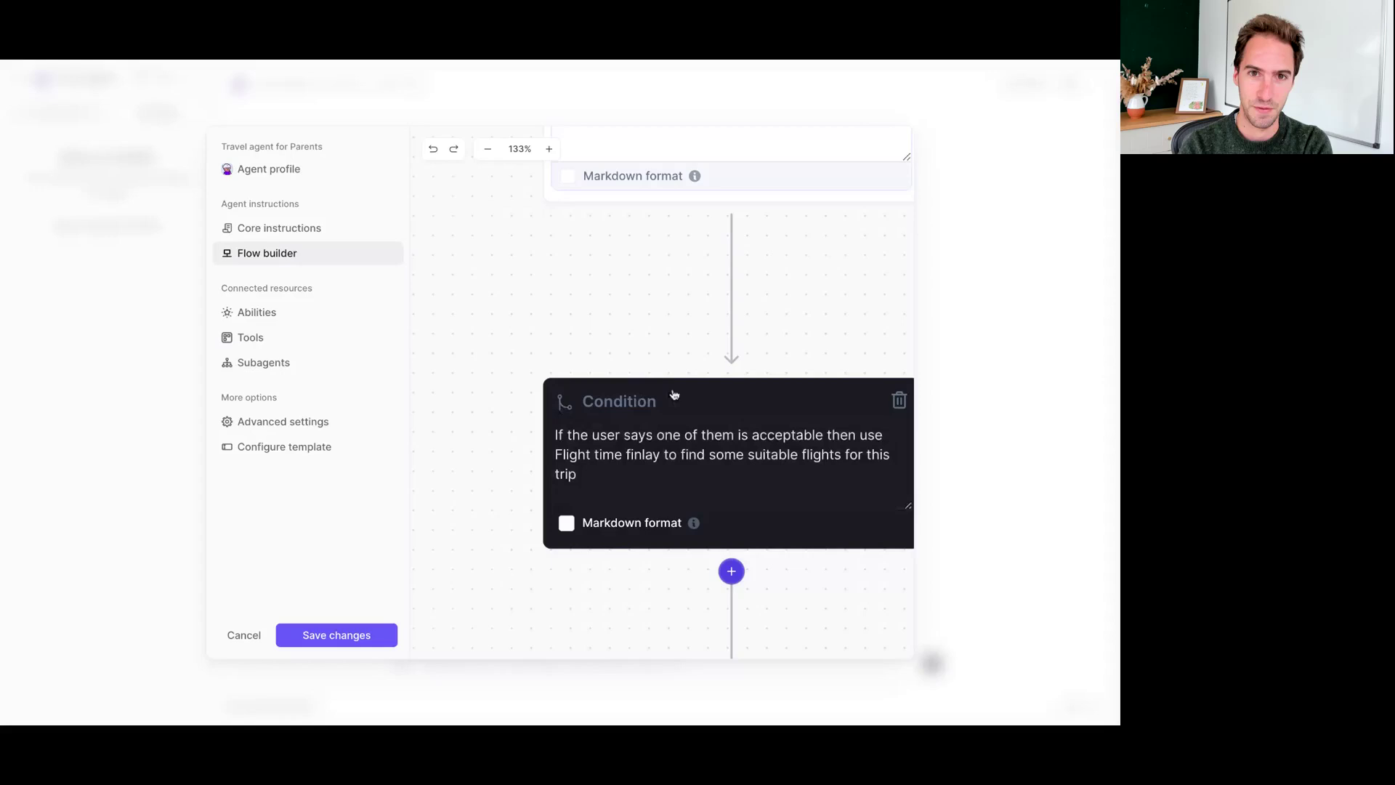
scroll(666, 302, "down", 5)
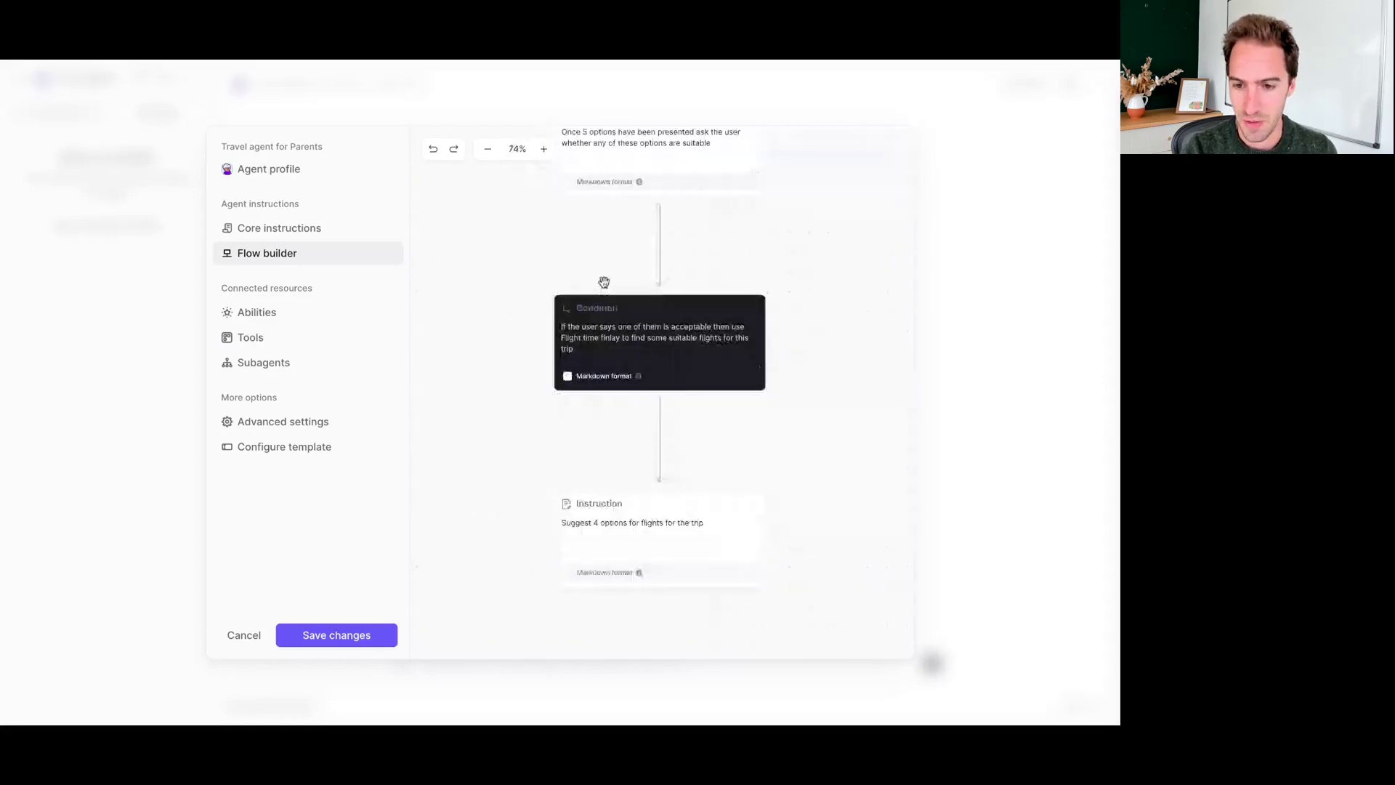
scroll(616, 265, "up", 2)
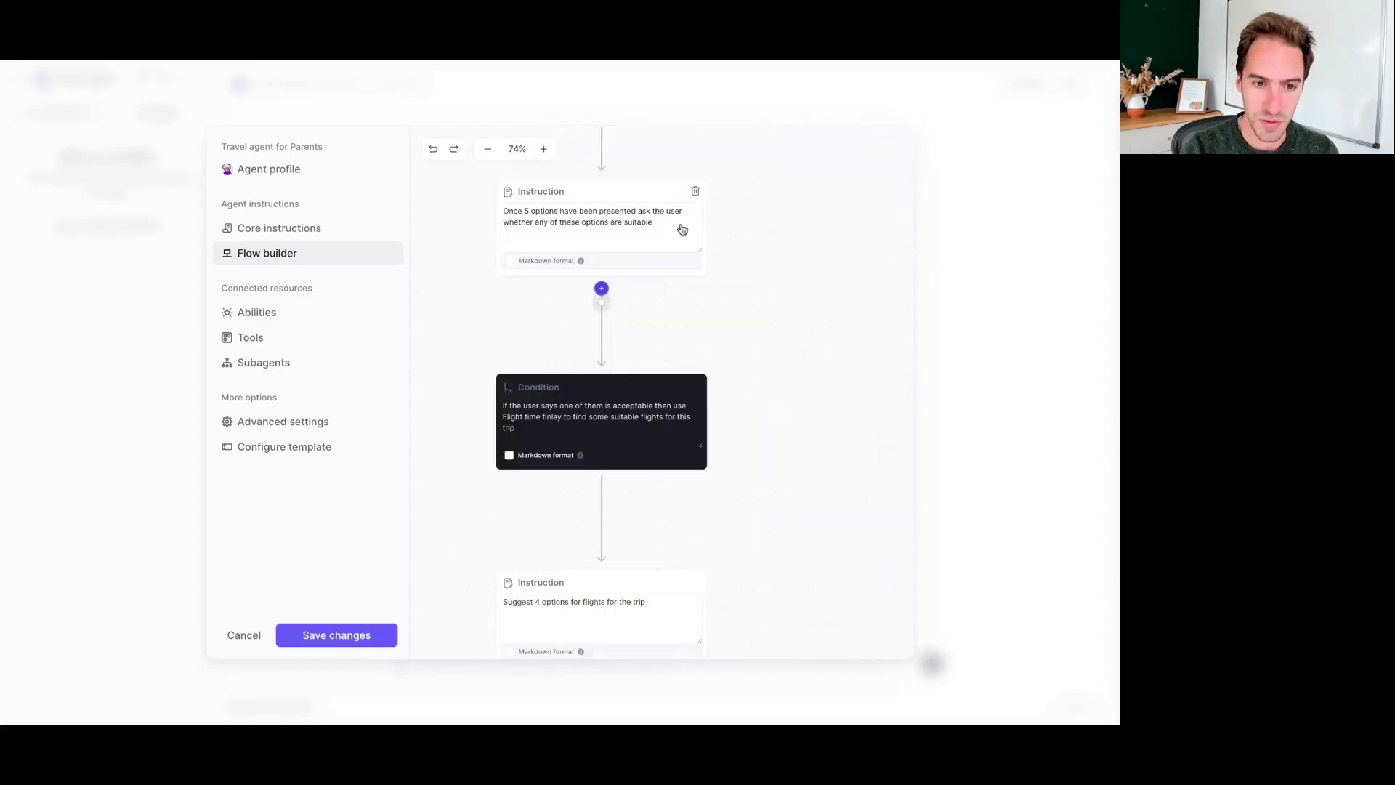
scroll(509, 384, "up", 1)
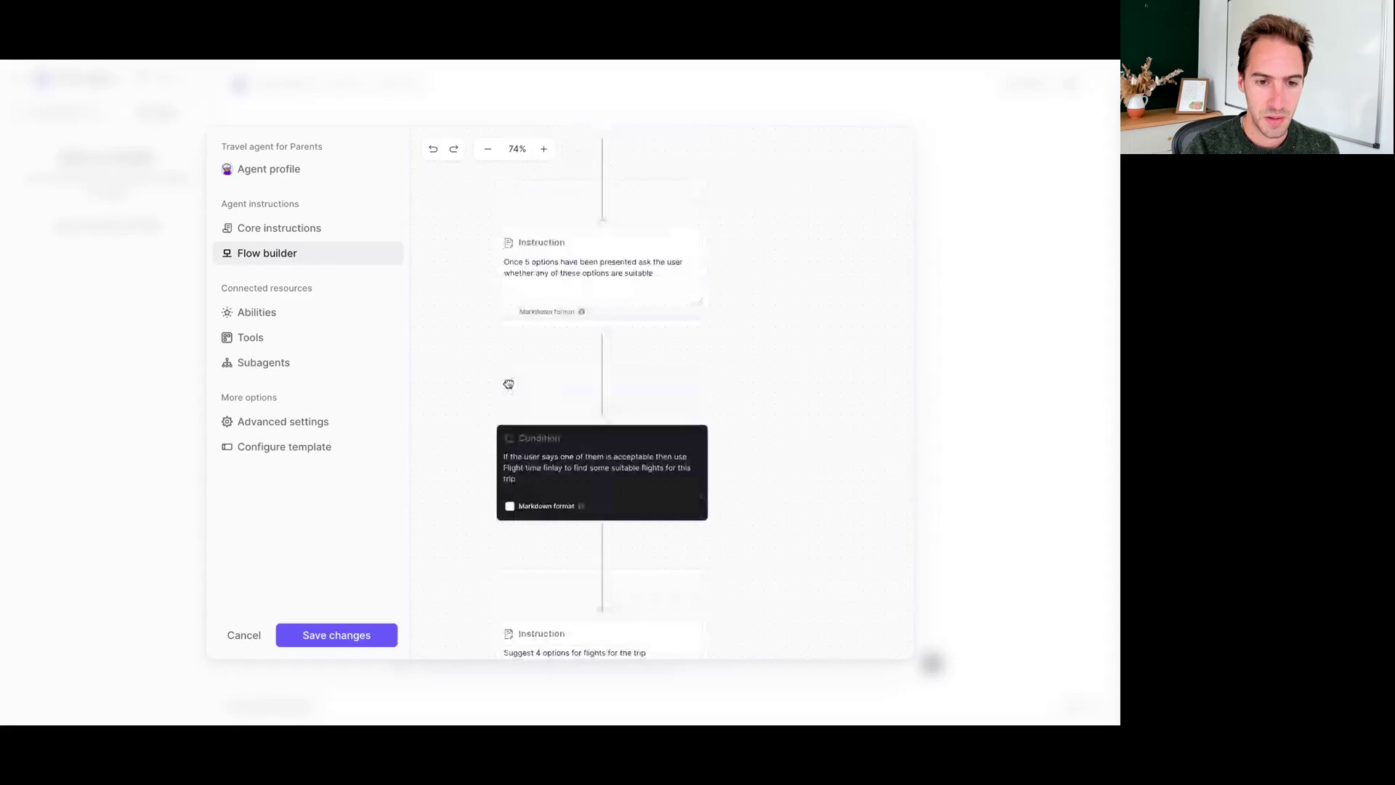
left_click(275, 317)
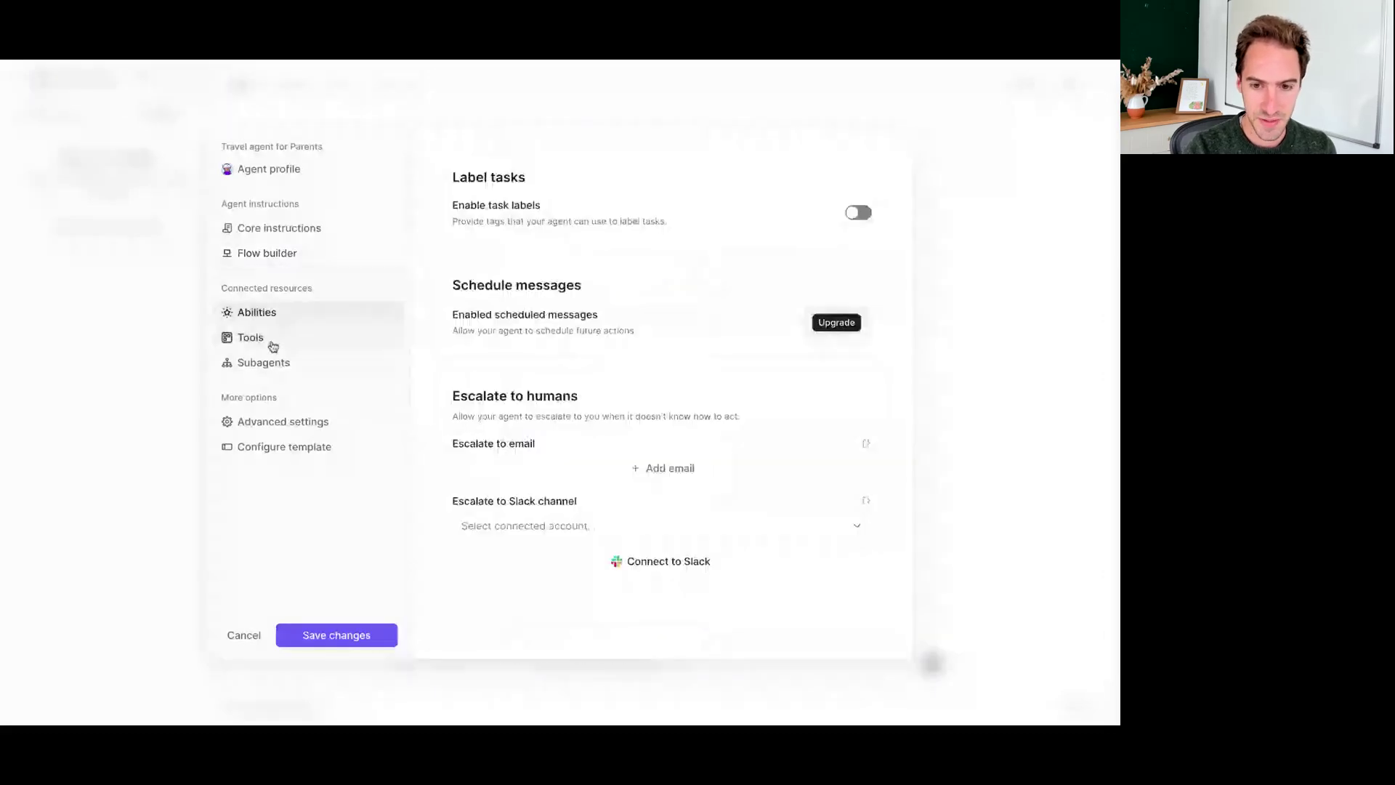
- Review the Travel Destination Finder for Parents tool and the Flight time finlay subagent's Auto run settings
left_click(273, 342)
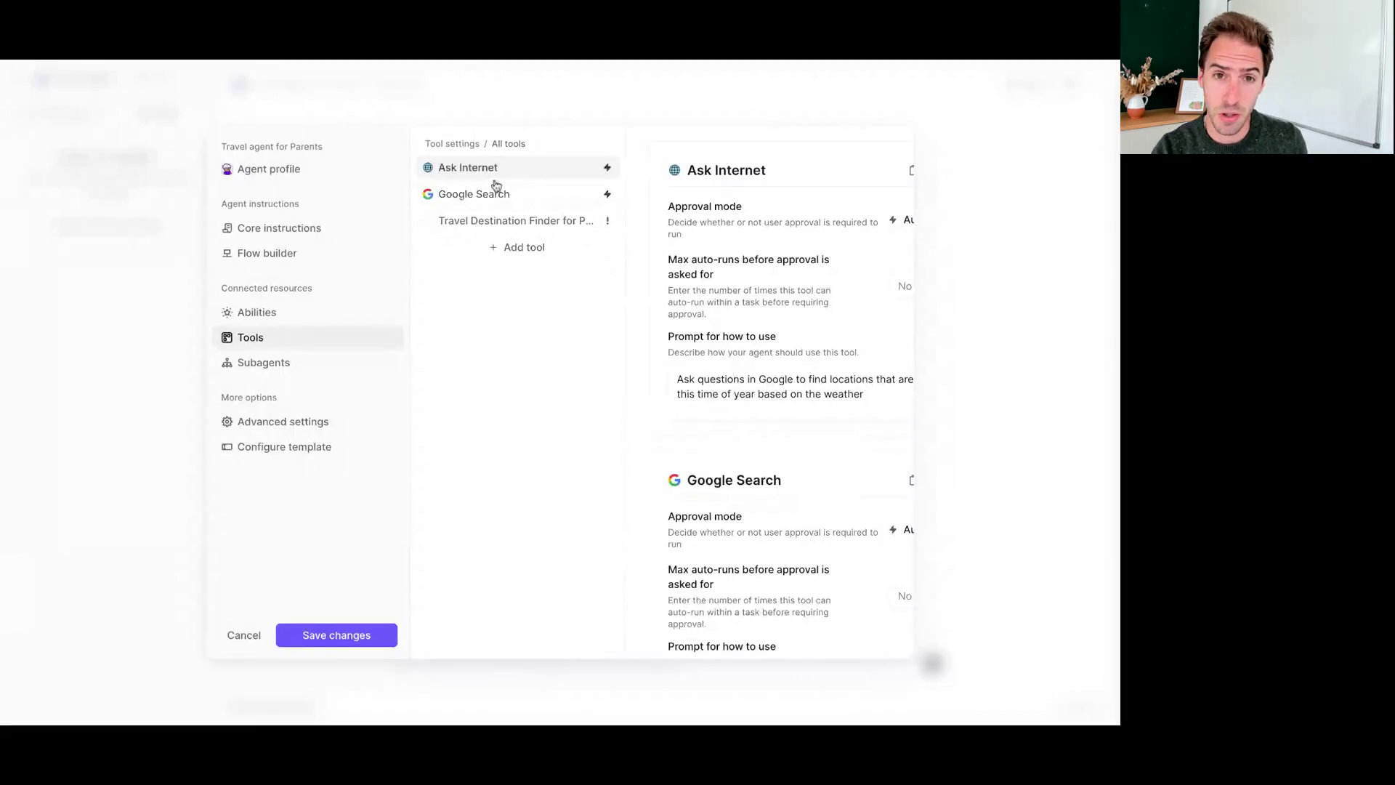
left_click(506, 220)
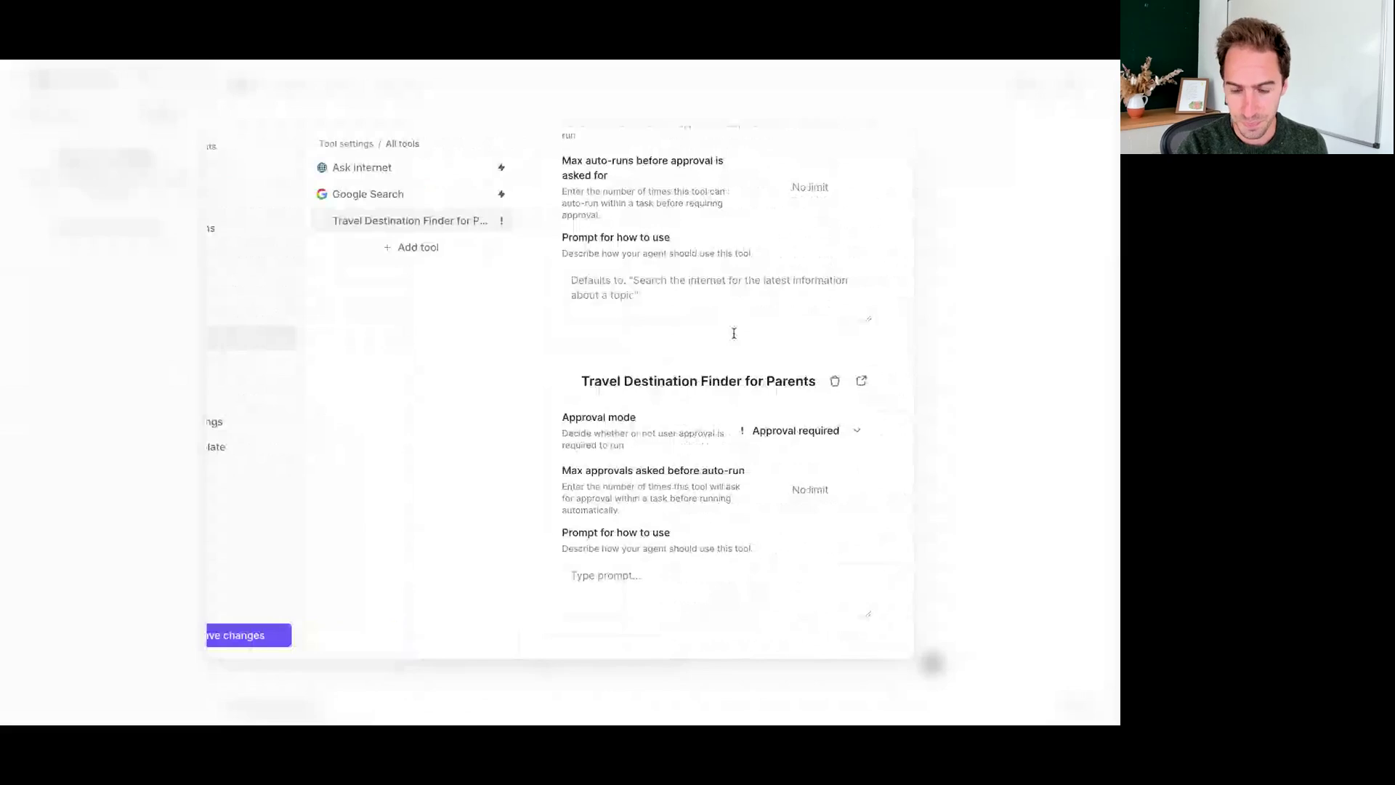
scroll(253, 390, "left", 3)
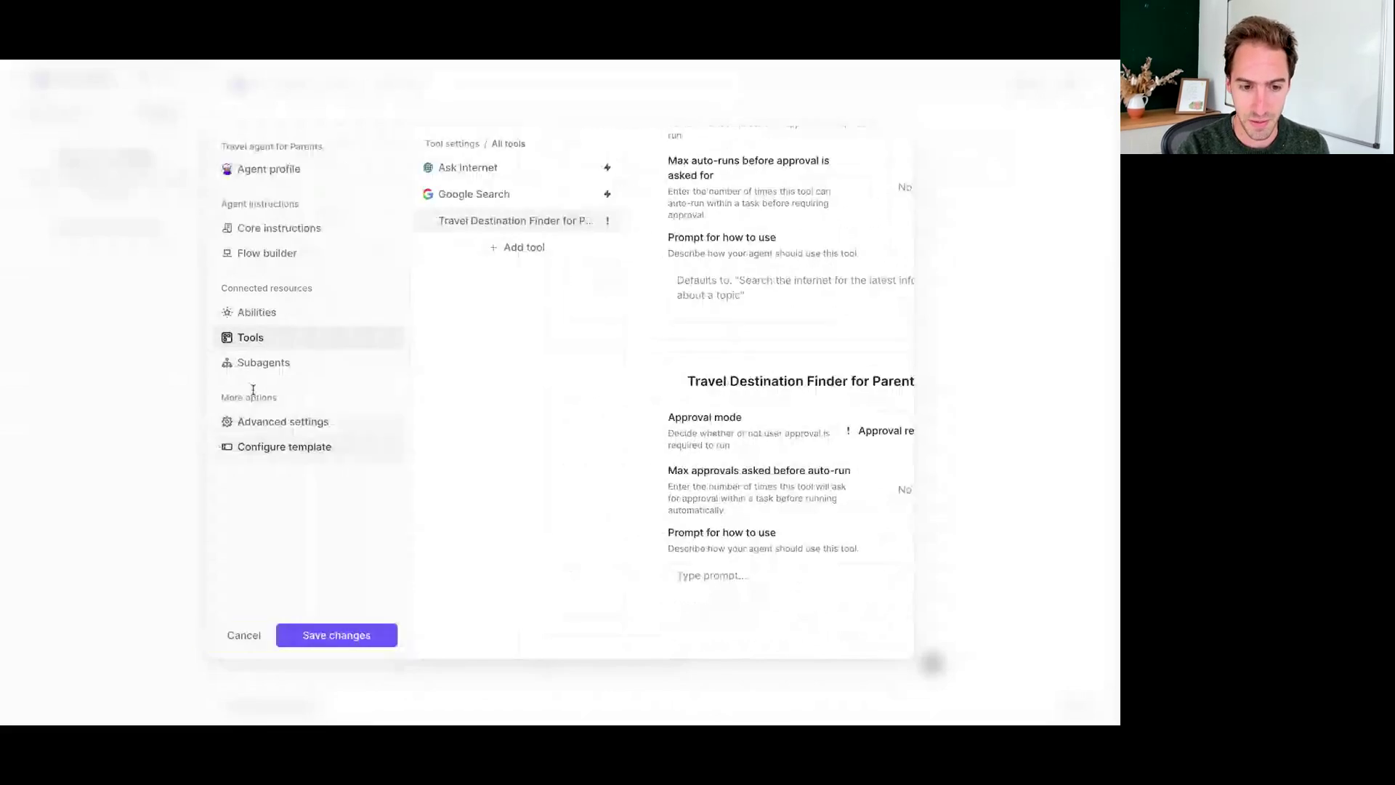
left_click(263, 363)
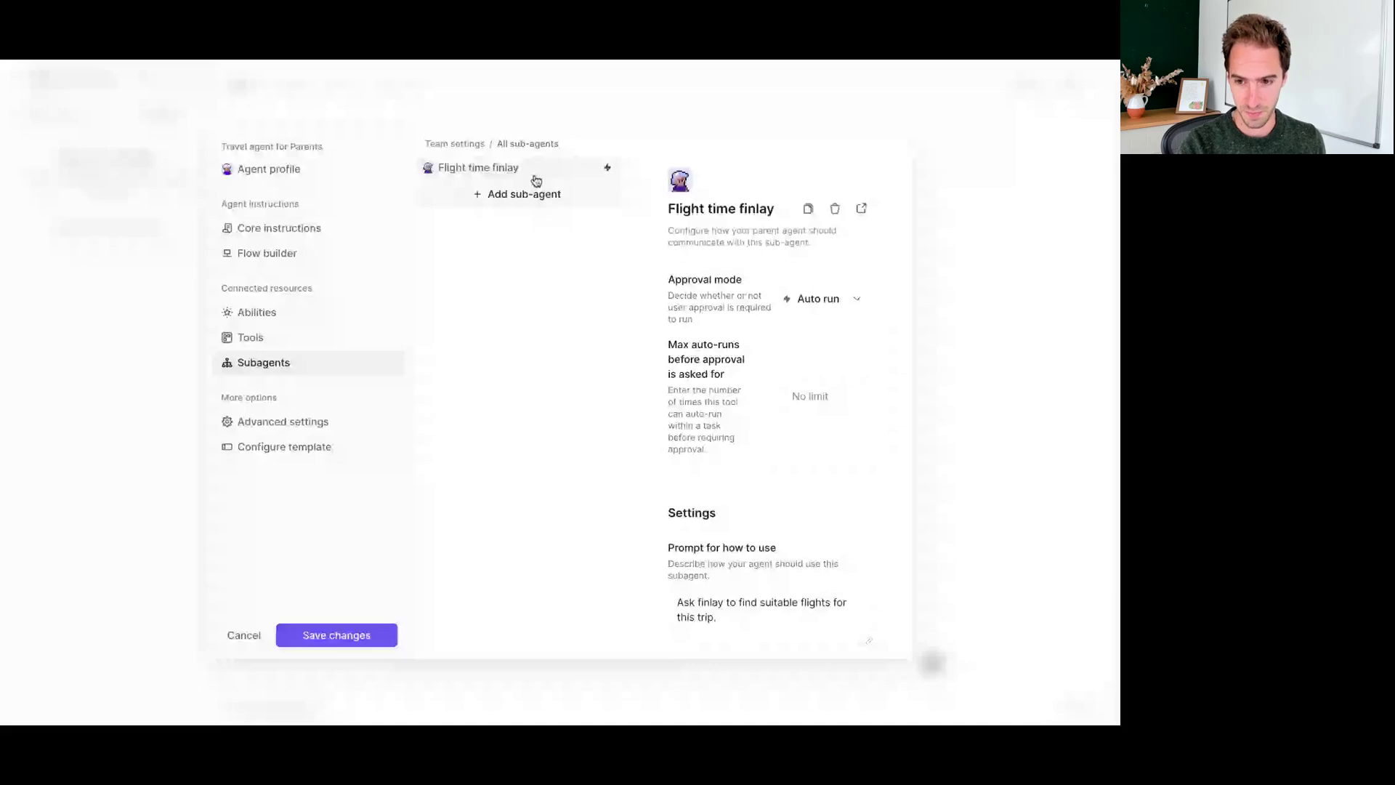
scroll(681, 262, "down", 1)
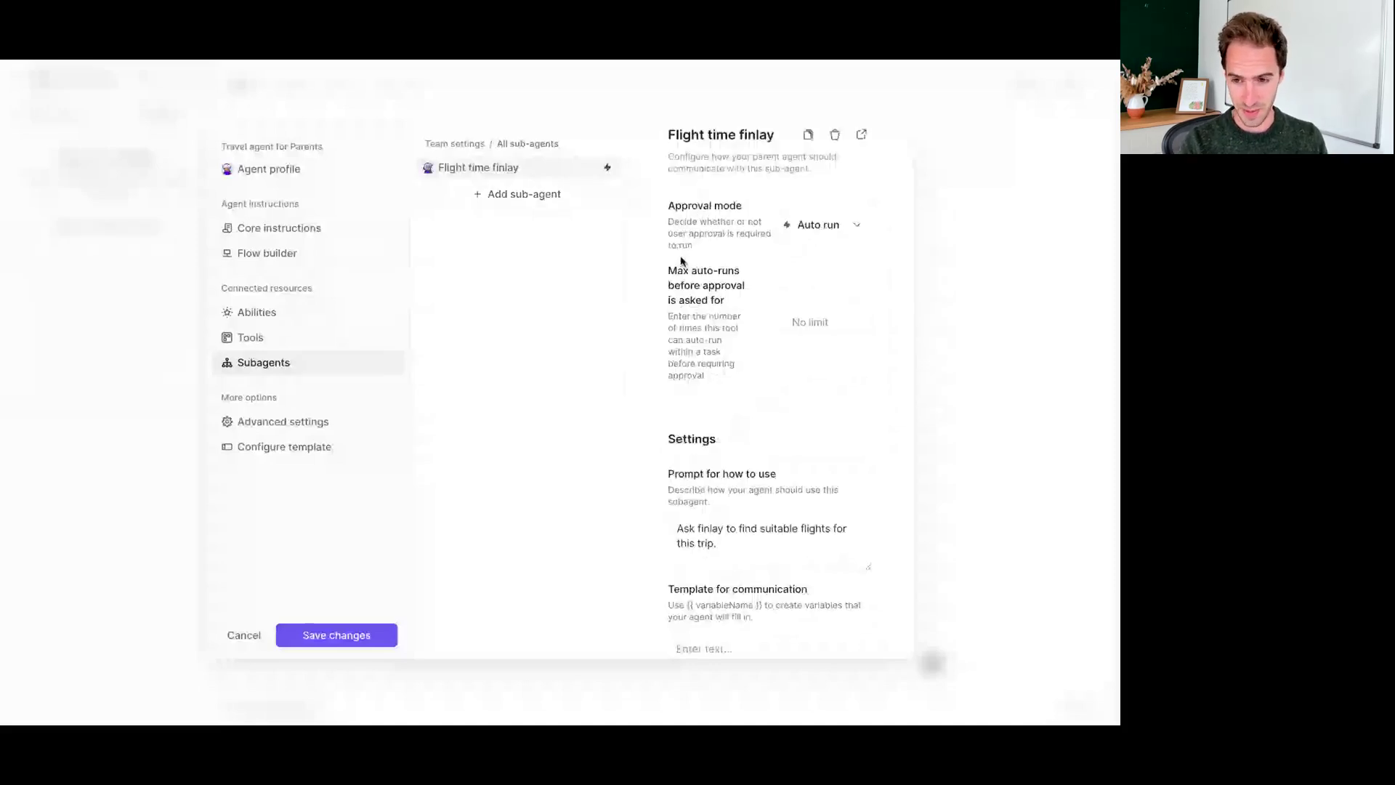
scroll(682, 261, "down", 1)
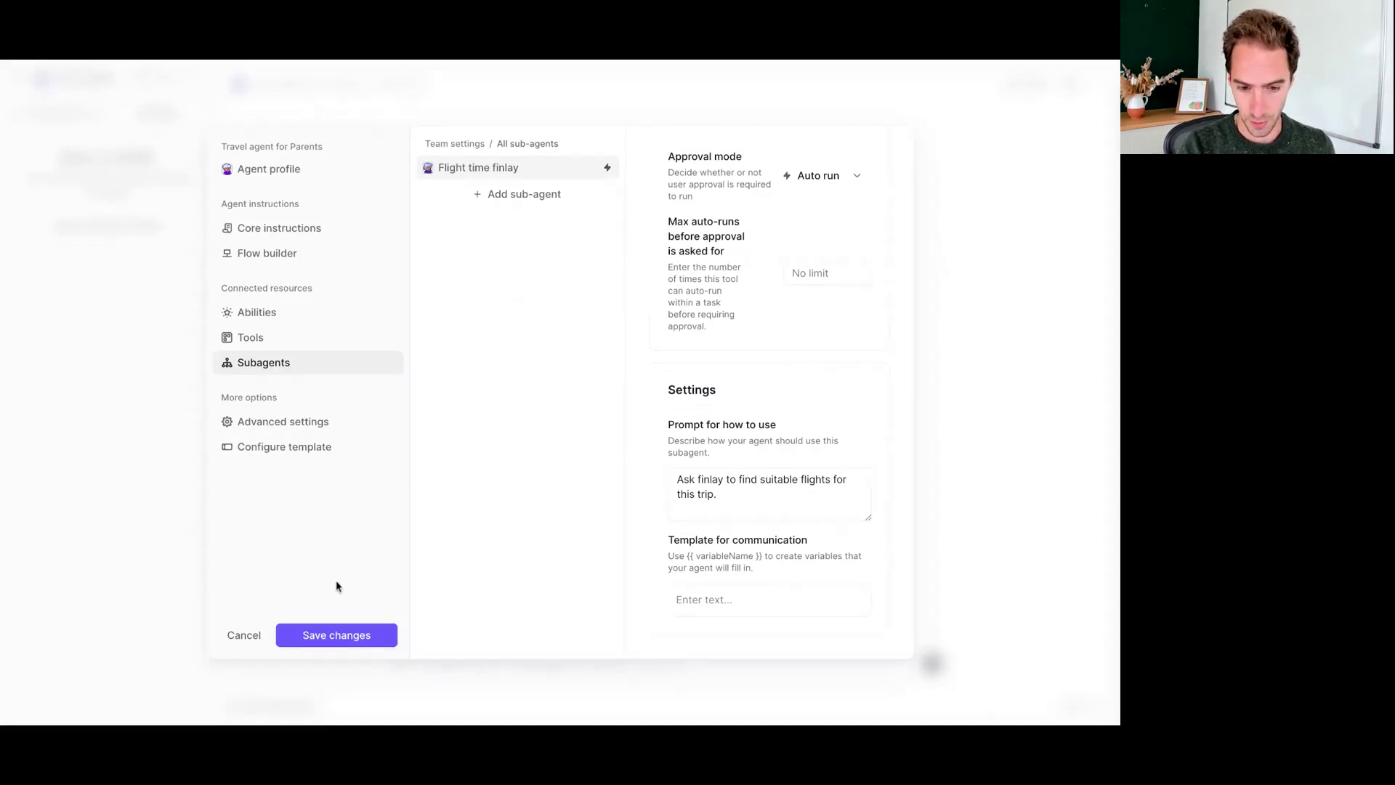
- Save the agent and send the task 'I'm looking to plan a trip next summer to Asia'
left_click(334, 633)
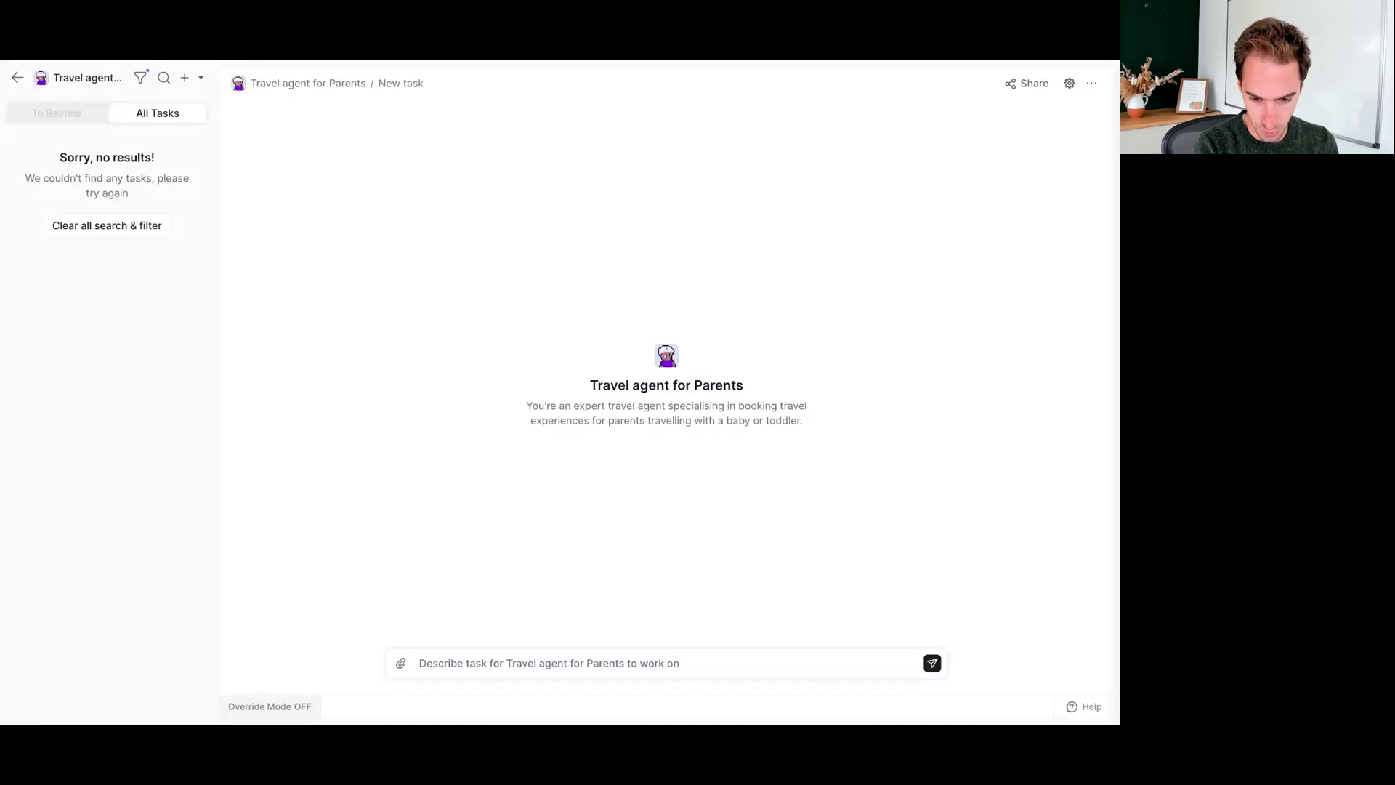
type("I'm l")
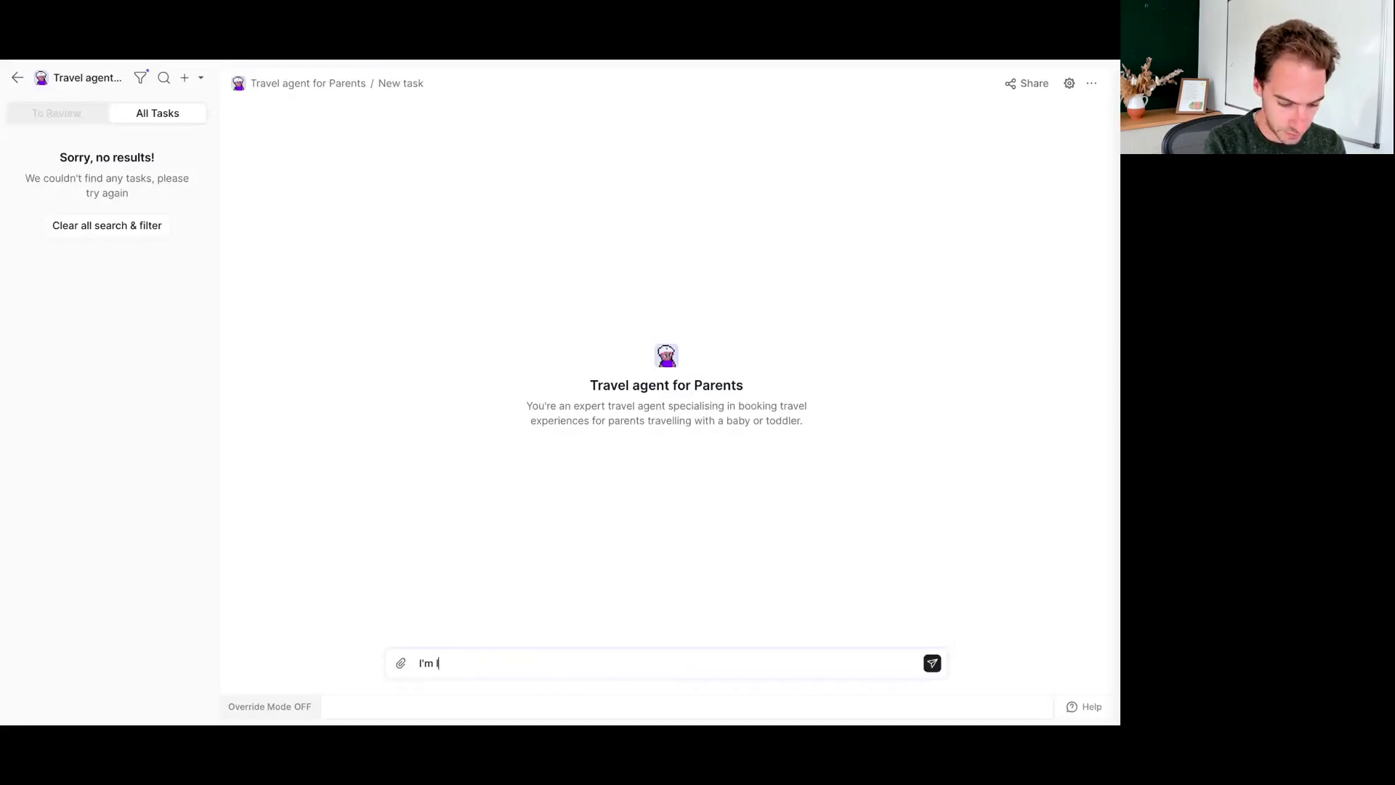
type("ooking to plan ")
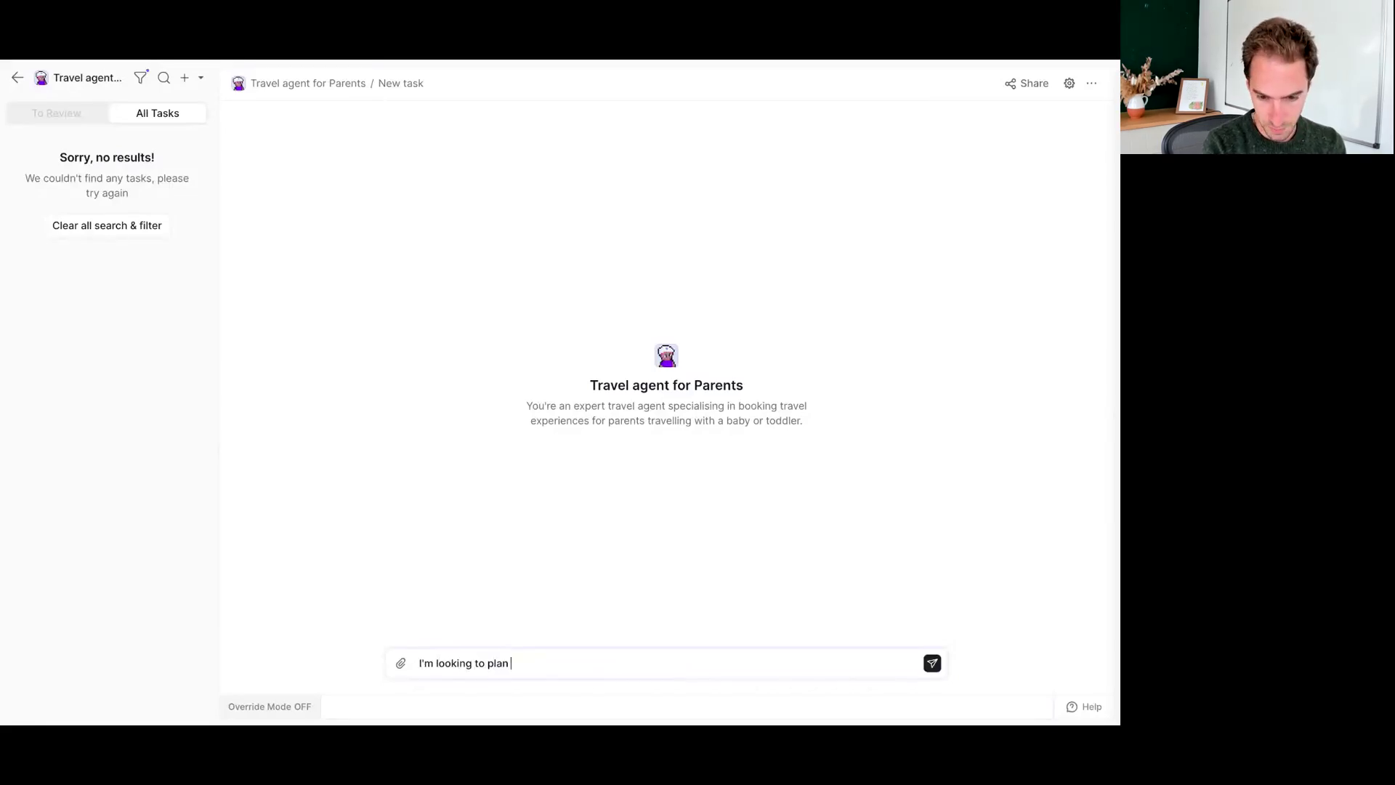
type("a trip next su")
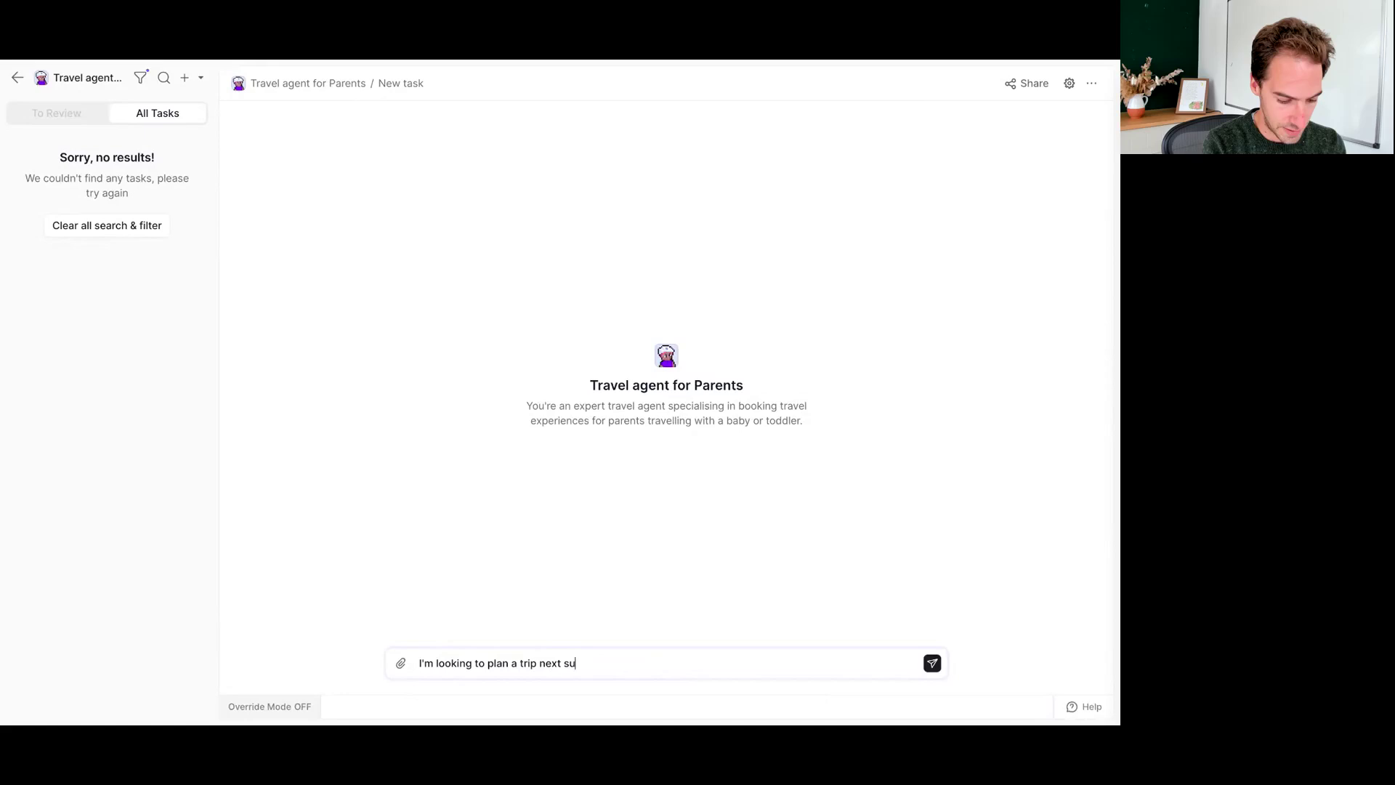
type("mmer to Asia")
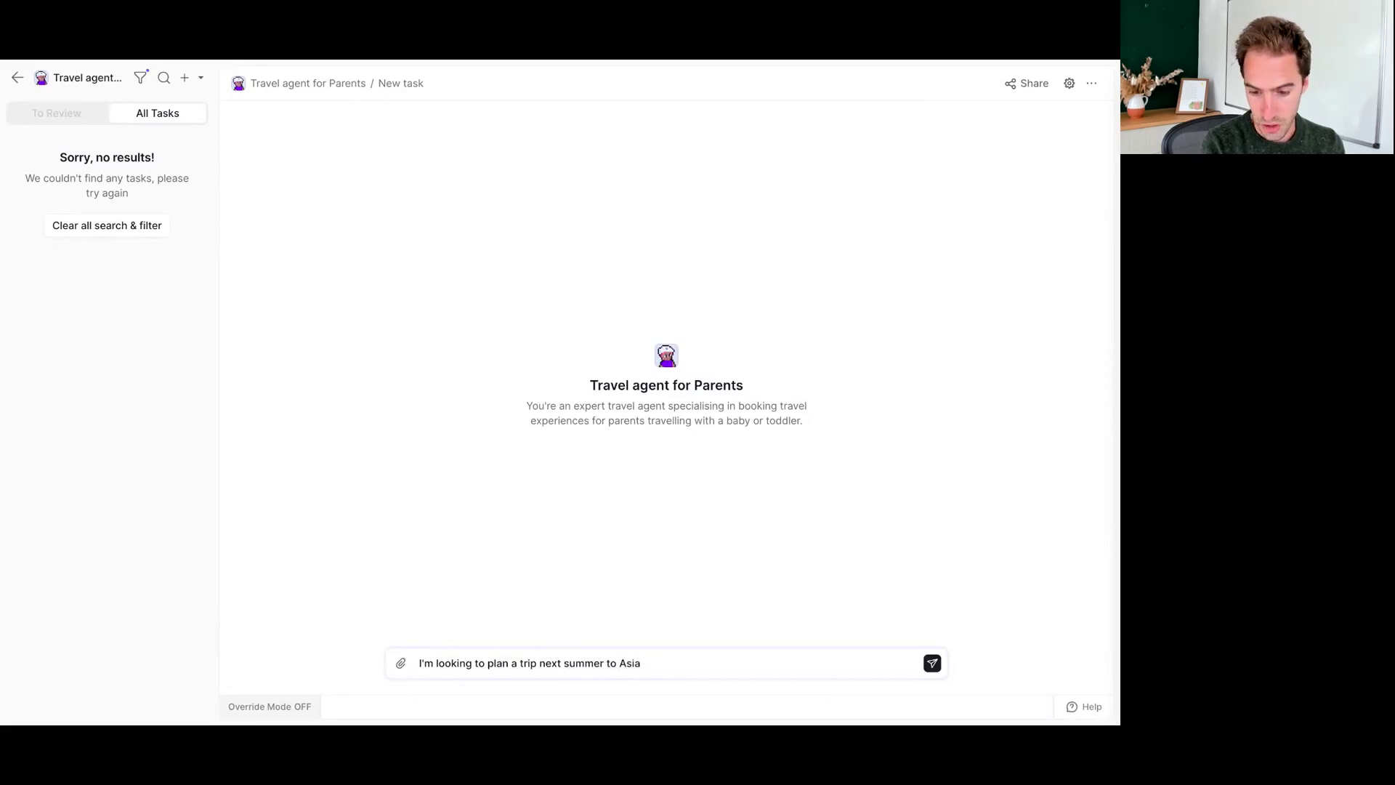
key("shift+Return")
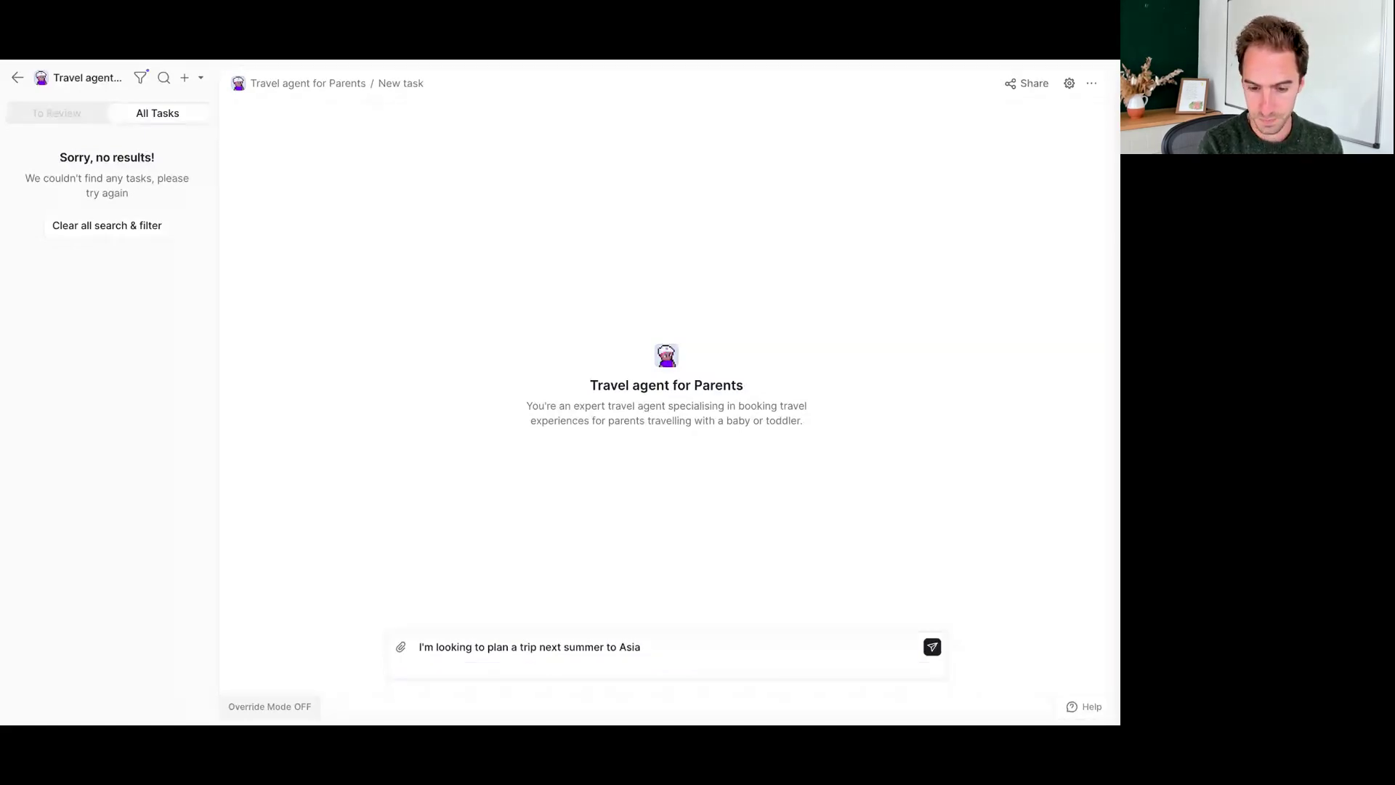
left_click(931, 649)
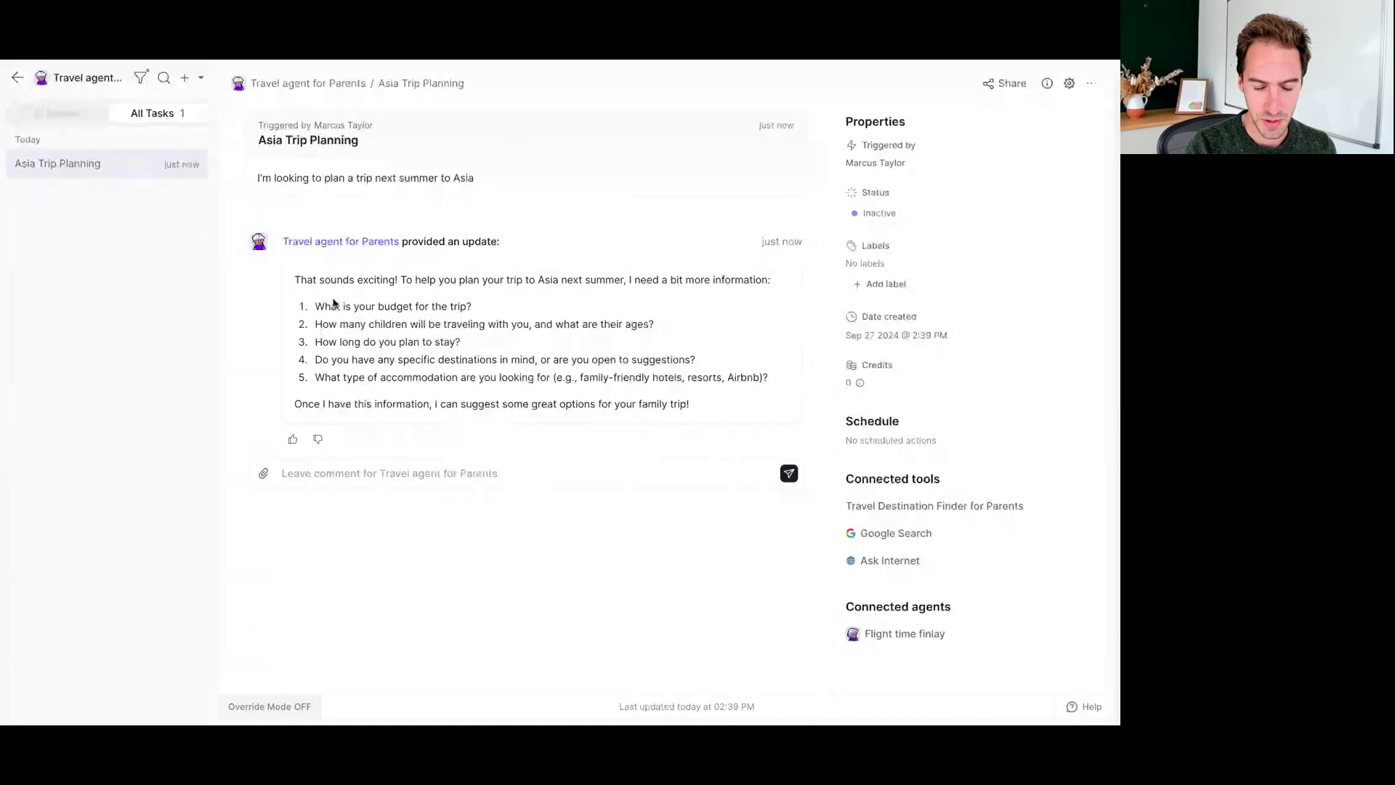
- Review the agent's questions and answer the first three: £5000 budget, one three-year-old, 2 weeks
triple_click(375, 304)
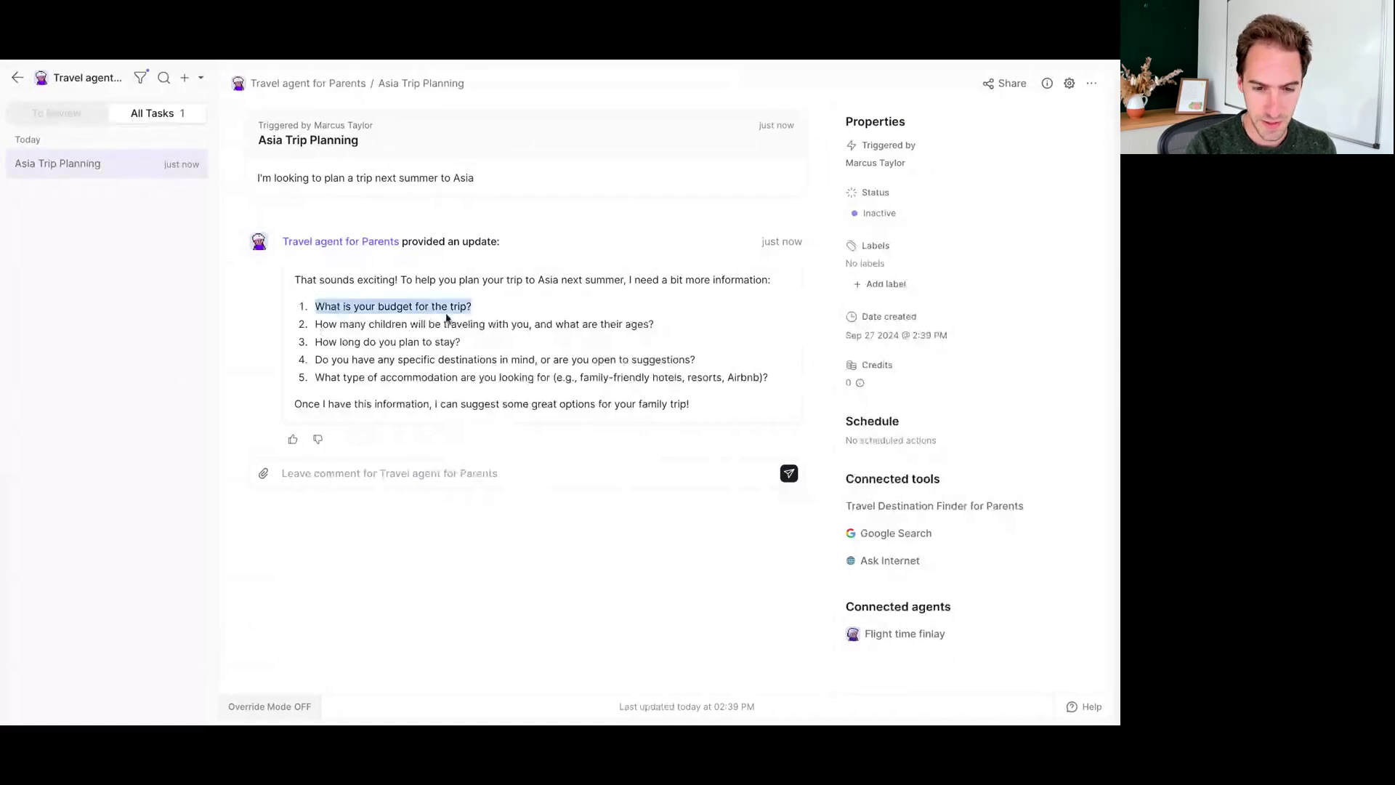
left_click_drag(329, 321, 473, 322)
left_click(472, 322)
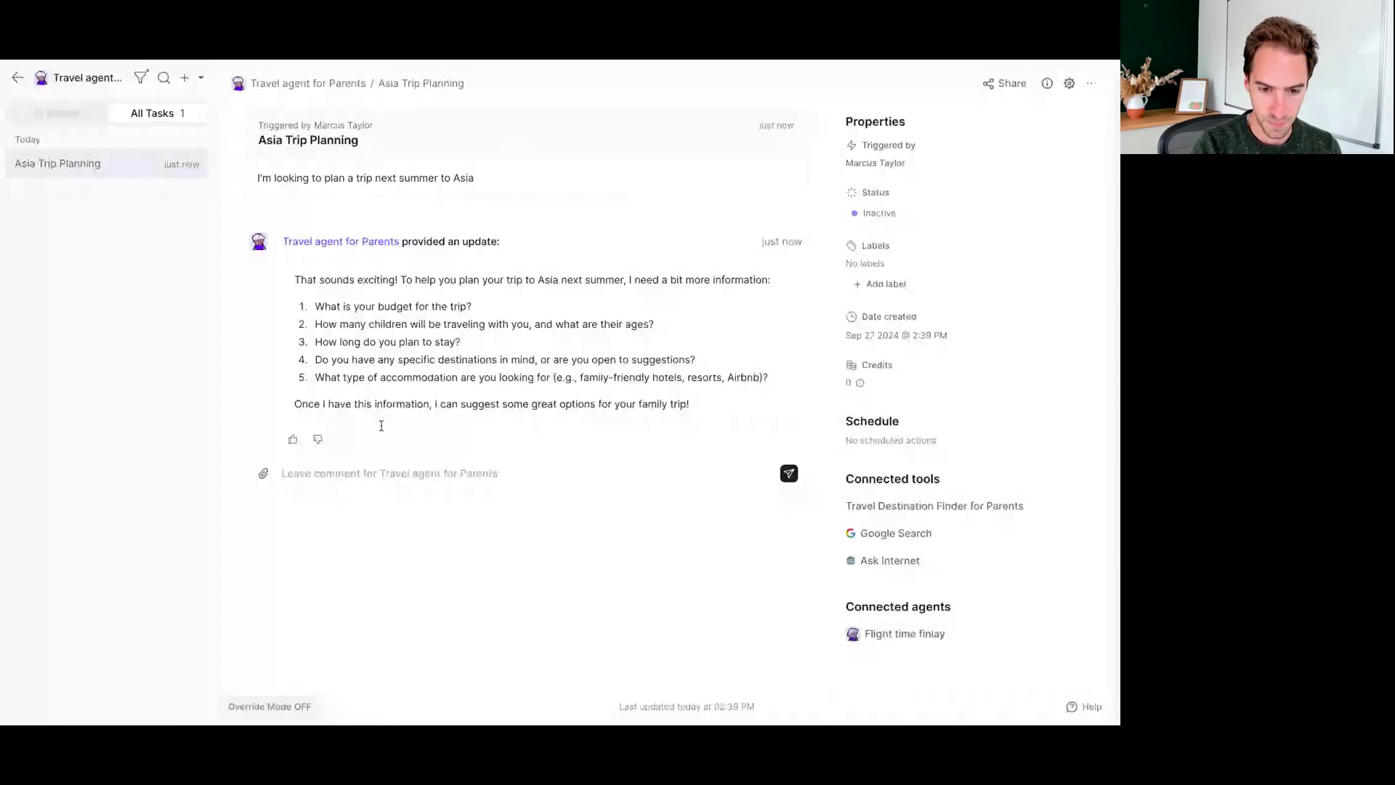
left_click(366, 468)
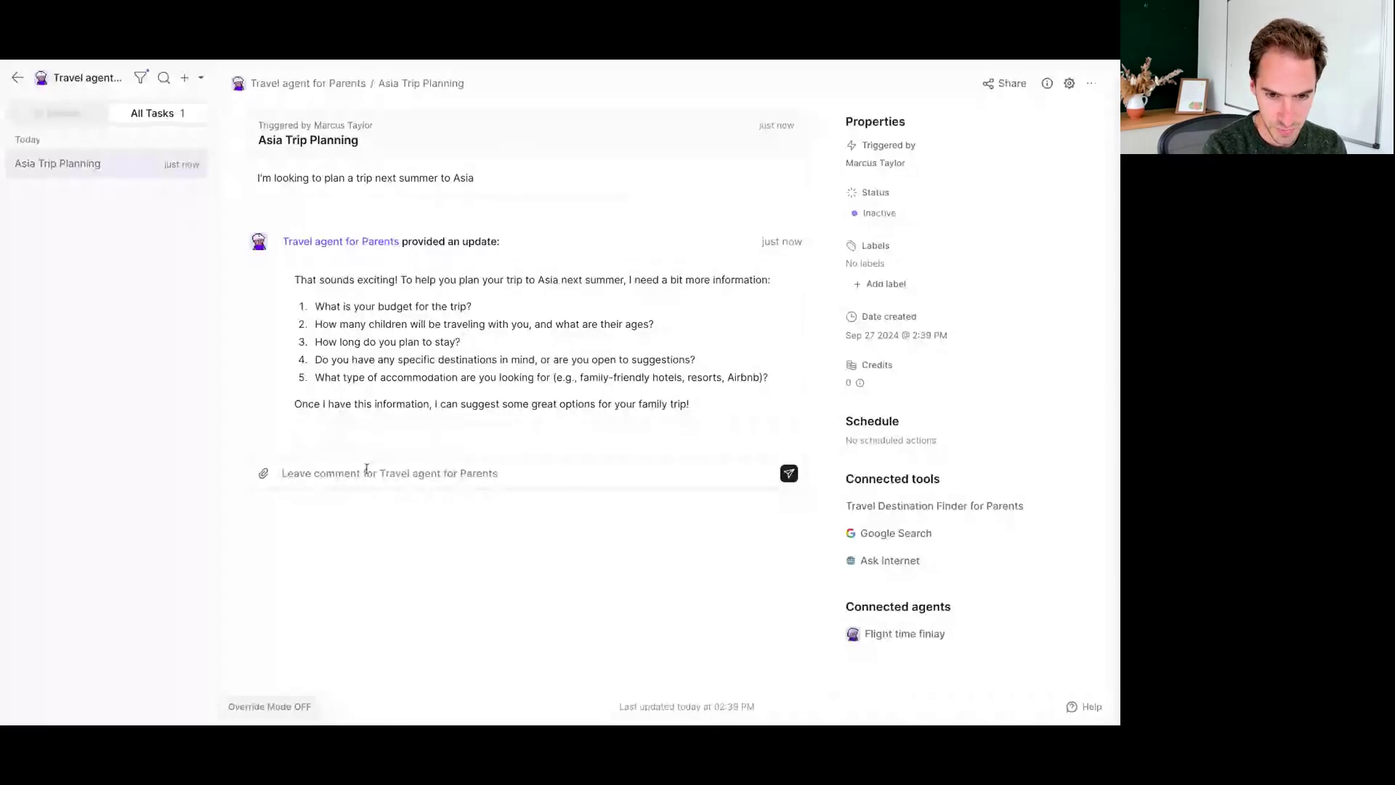
type("1. £5000")
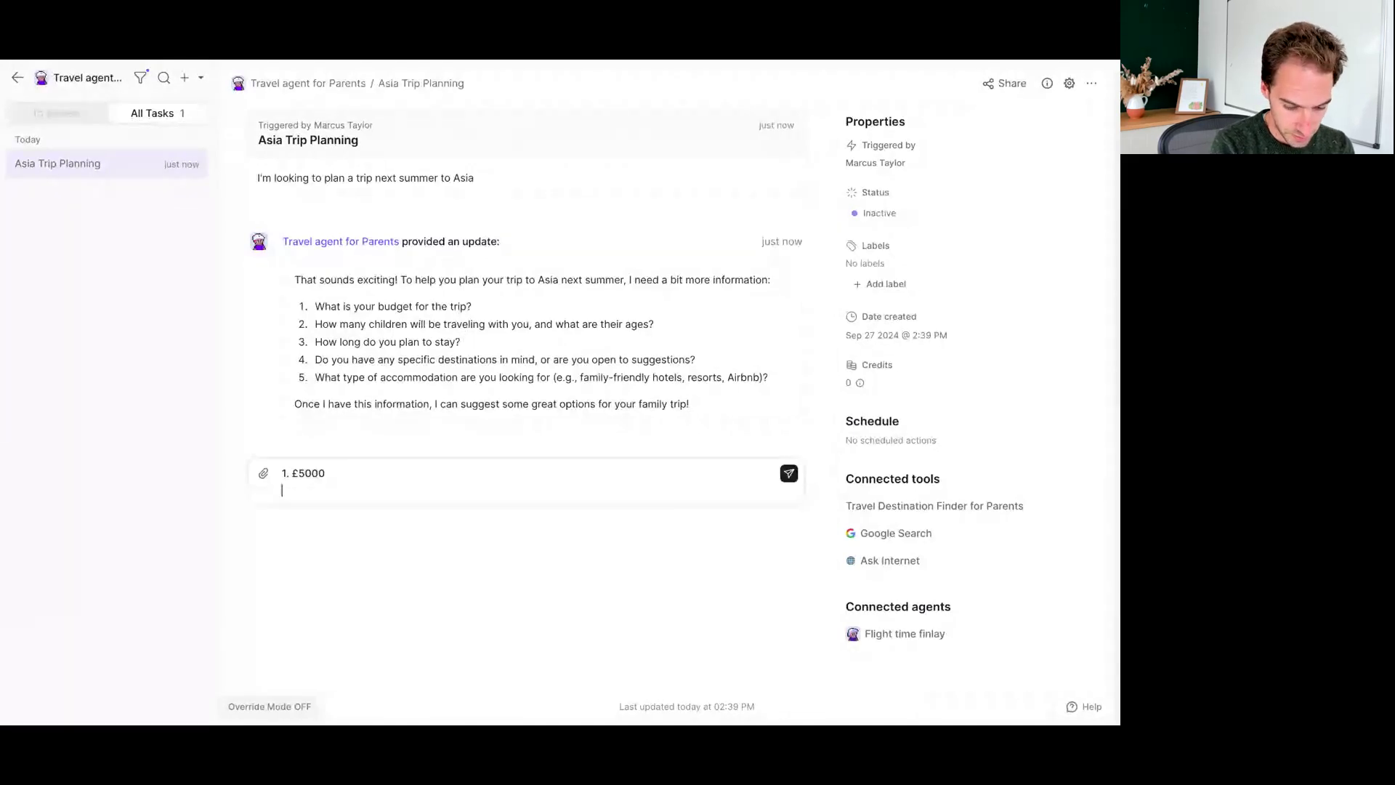
type("2")
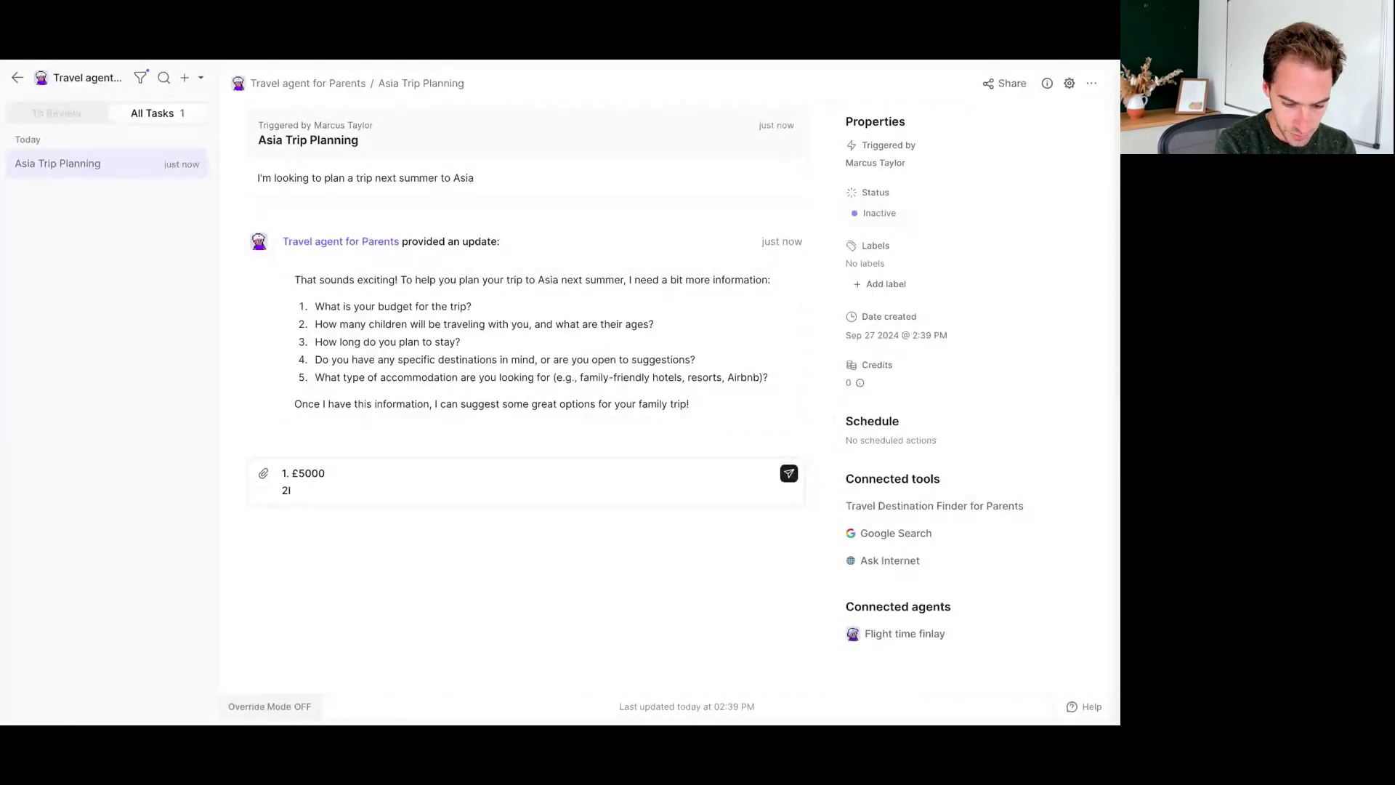
type(". One ch")
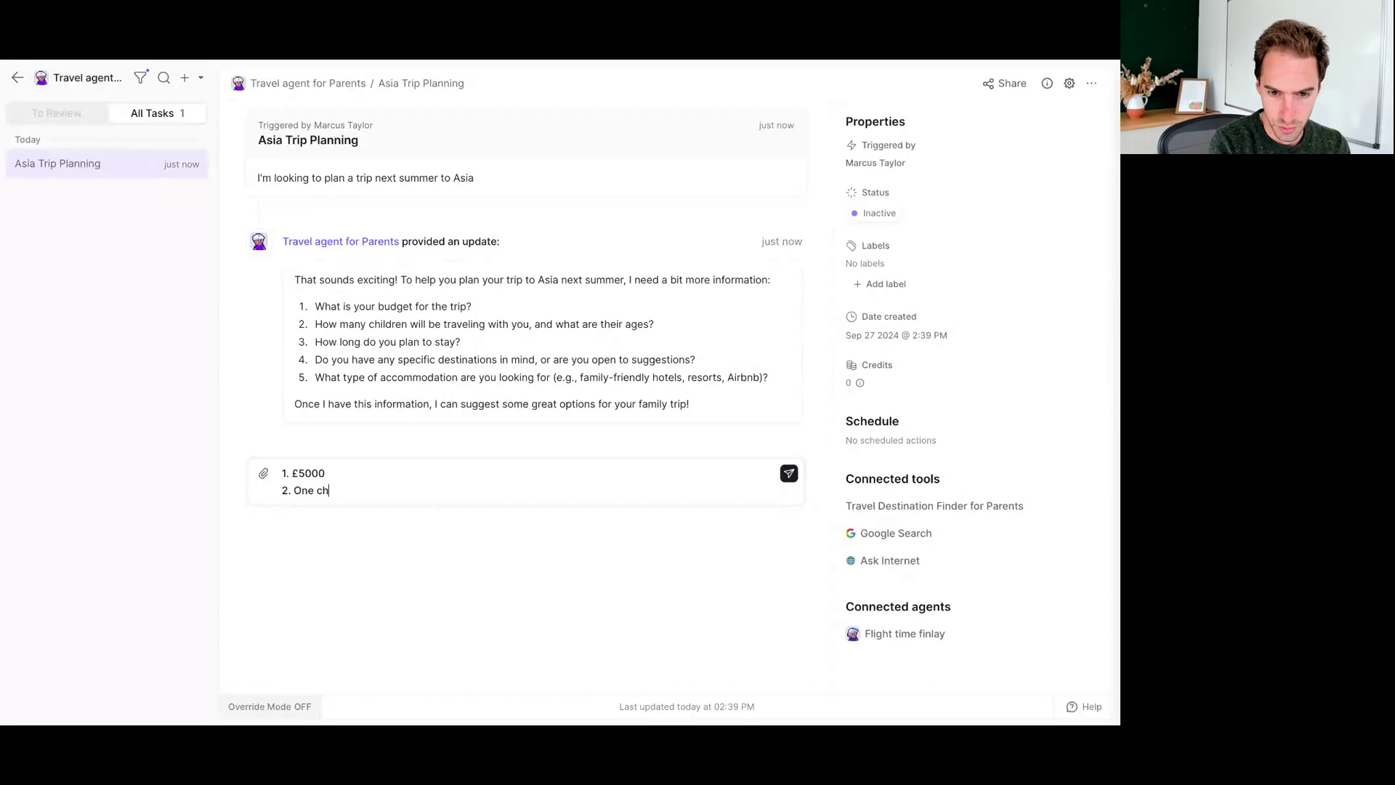
type("ild, three years old")
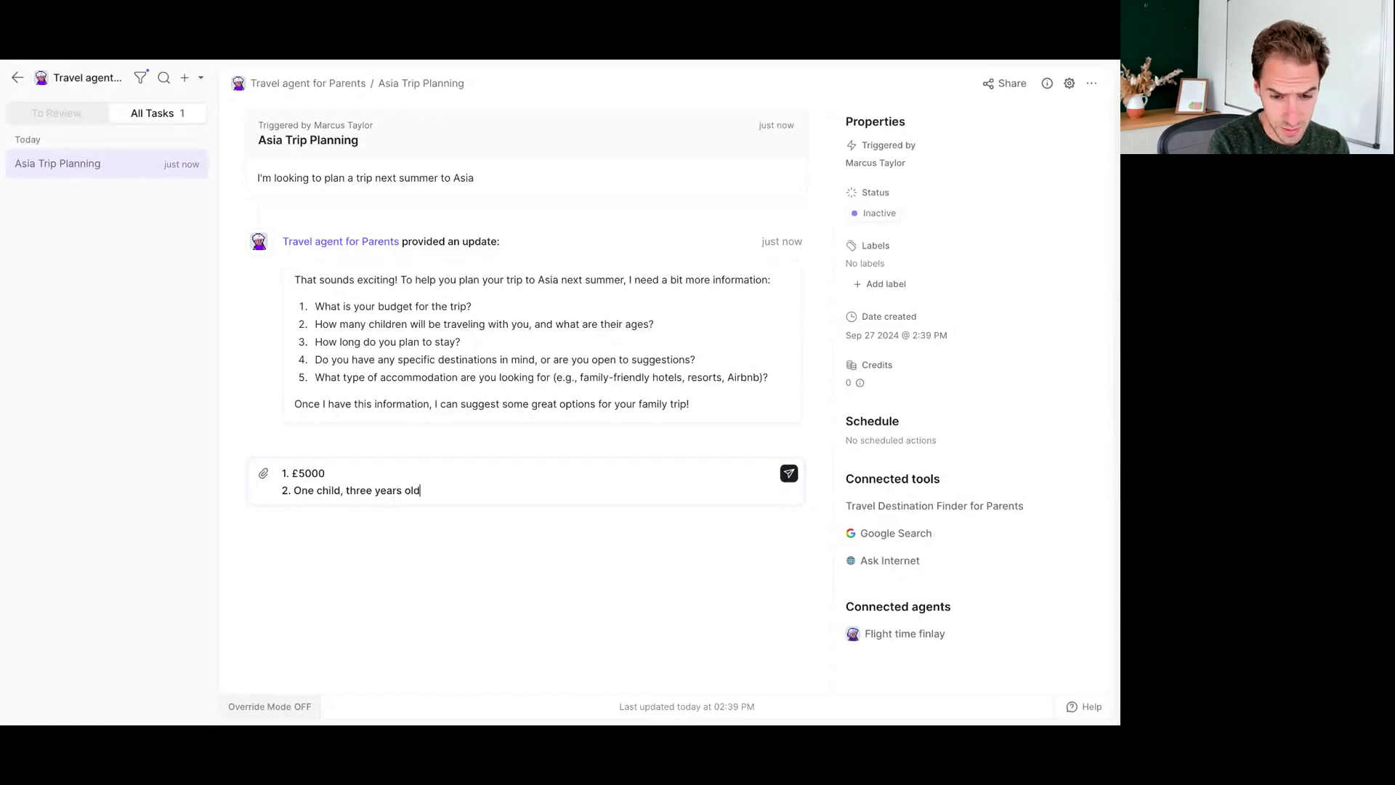
type("3. 3 wee")
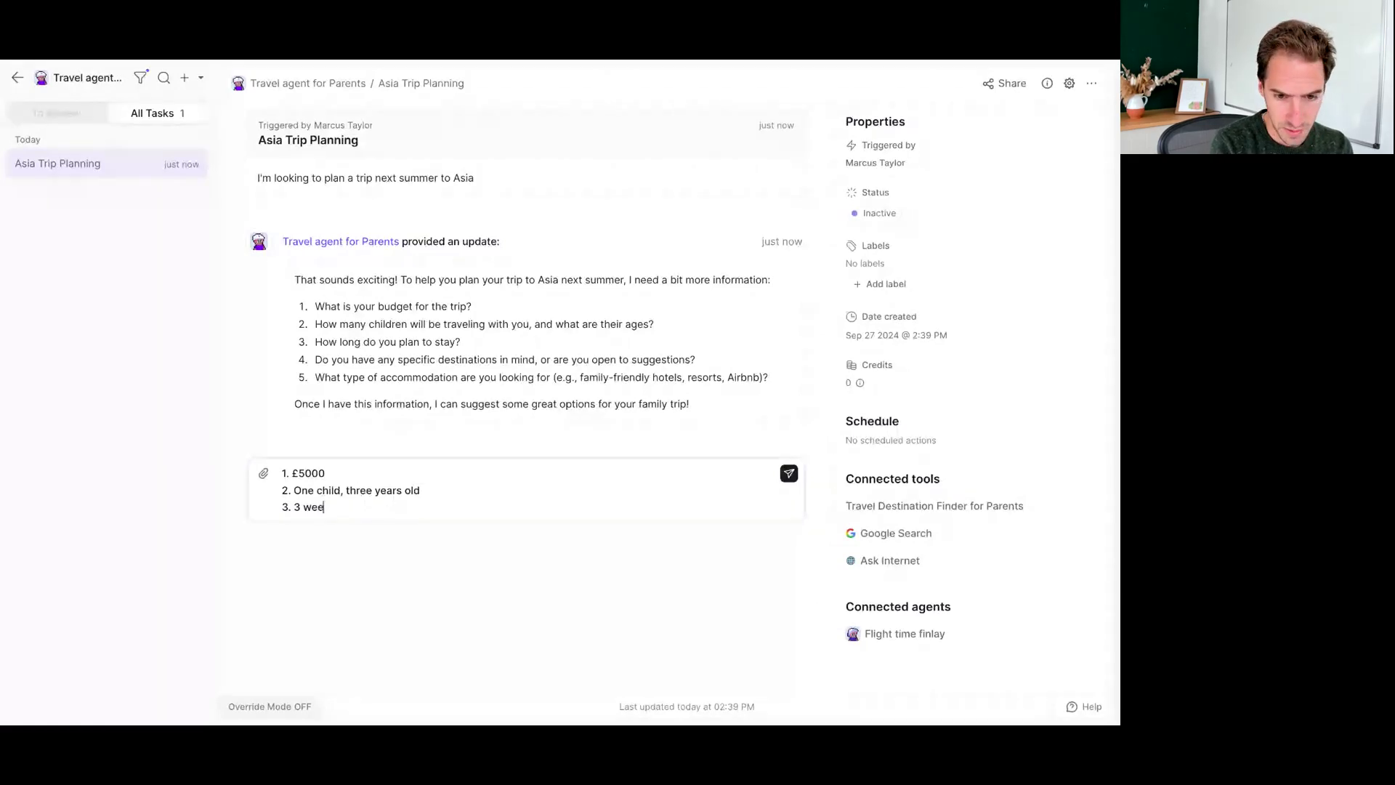
type("ks")
key("BackSpace")
key("BackSpace")
key("BackSpace")
key("BackSpace")
key("BackSpace")
key("BackSpace")
key("BackSpace")
key("BackSpace")
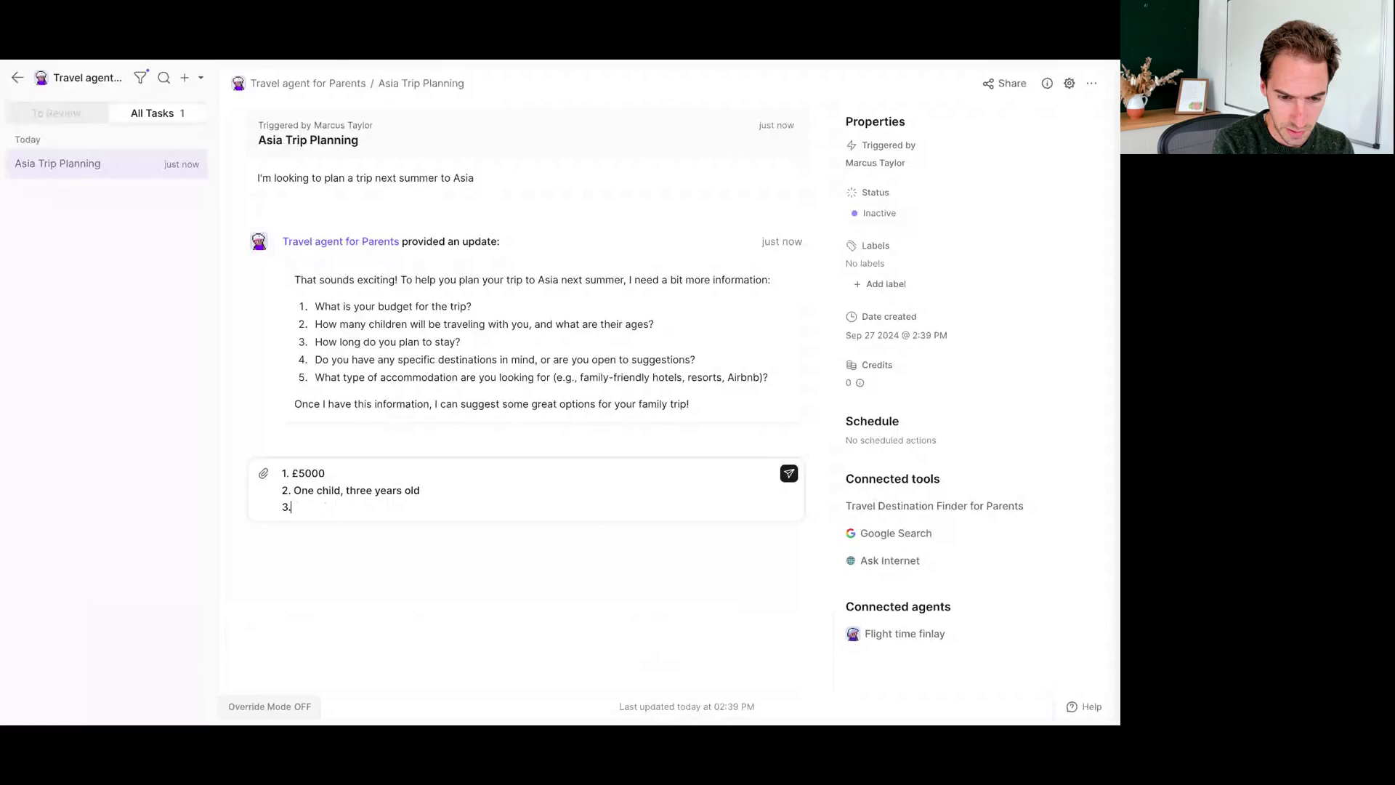
type("2 week")
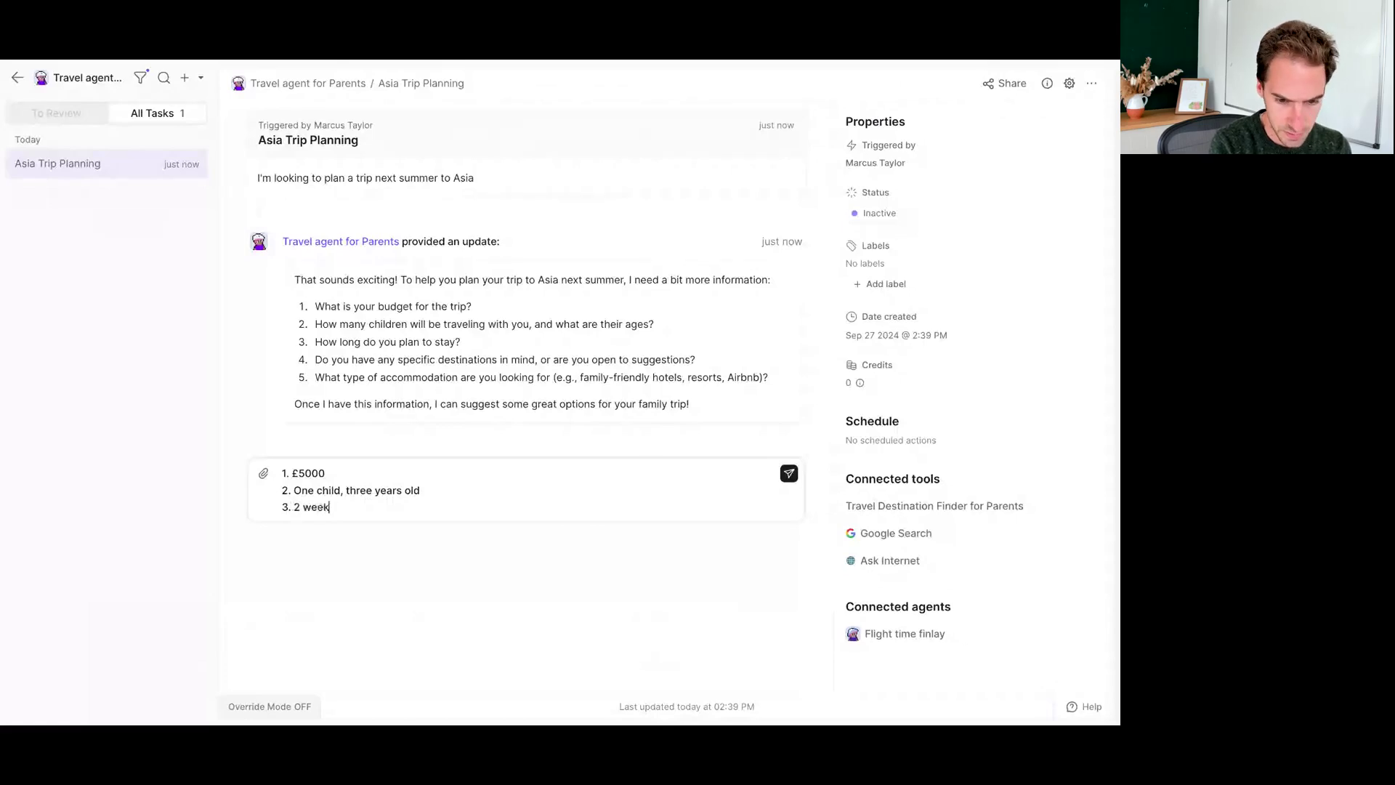
type("s")
- Add answers four and five, 'enroute to australia' and 'family friendly resorts', and send the reply
key("shift+Return")
type("4. May")
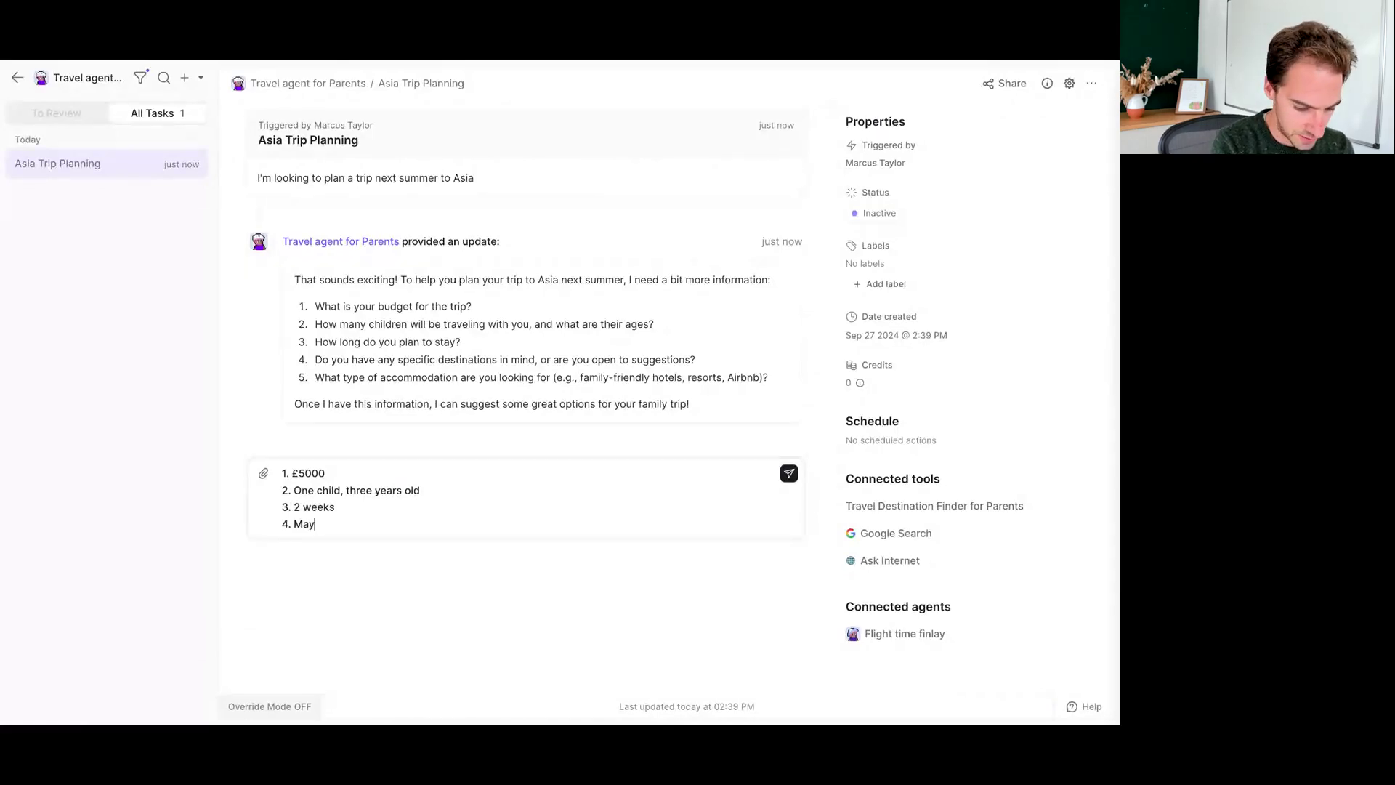
type("be somewhere enroute tp a")
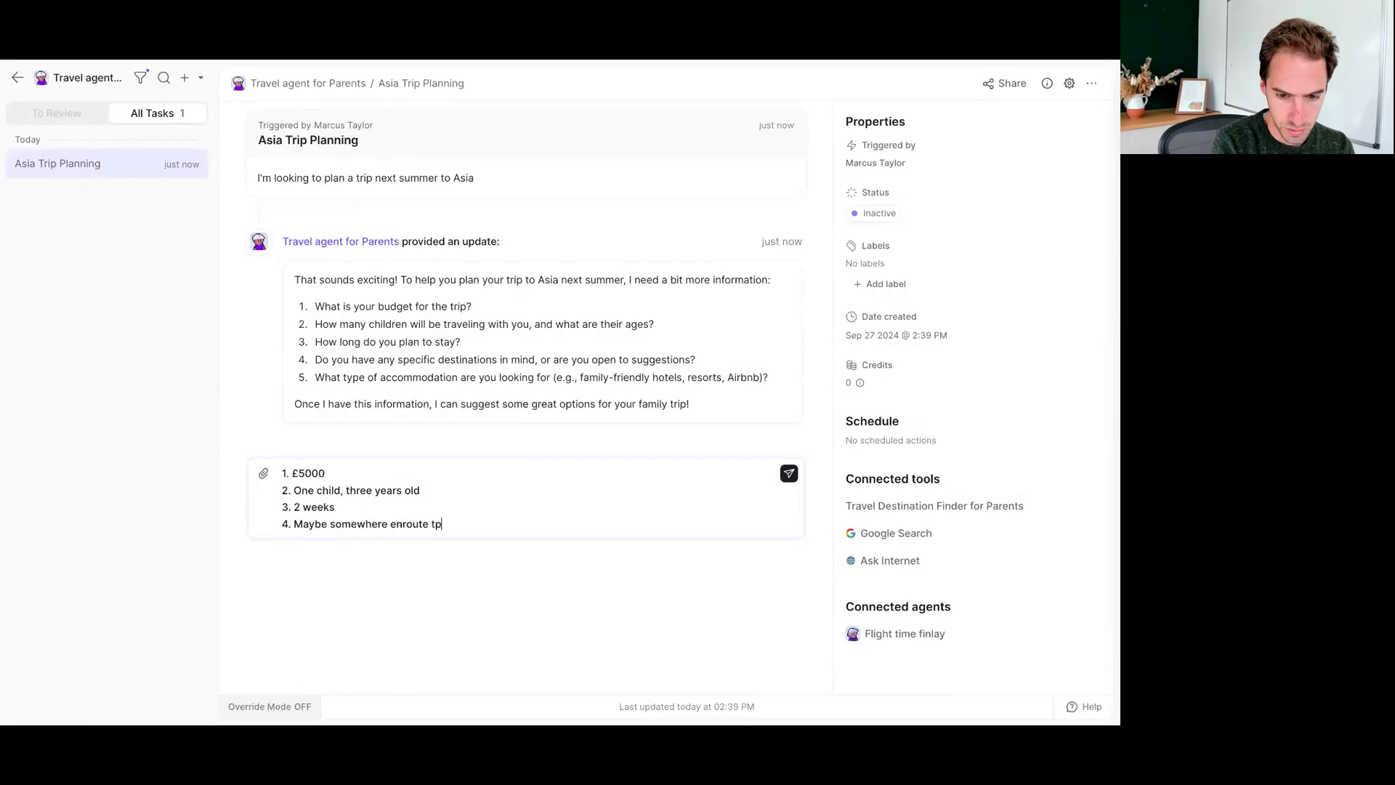
key("BackSpace")
key("BackSpace")
key("BackSpace")
type("o aus")
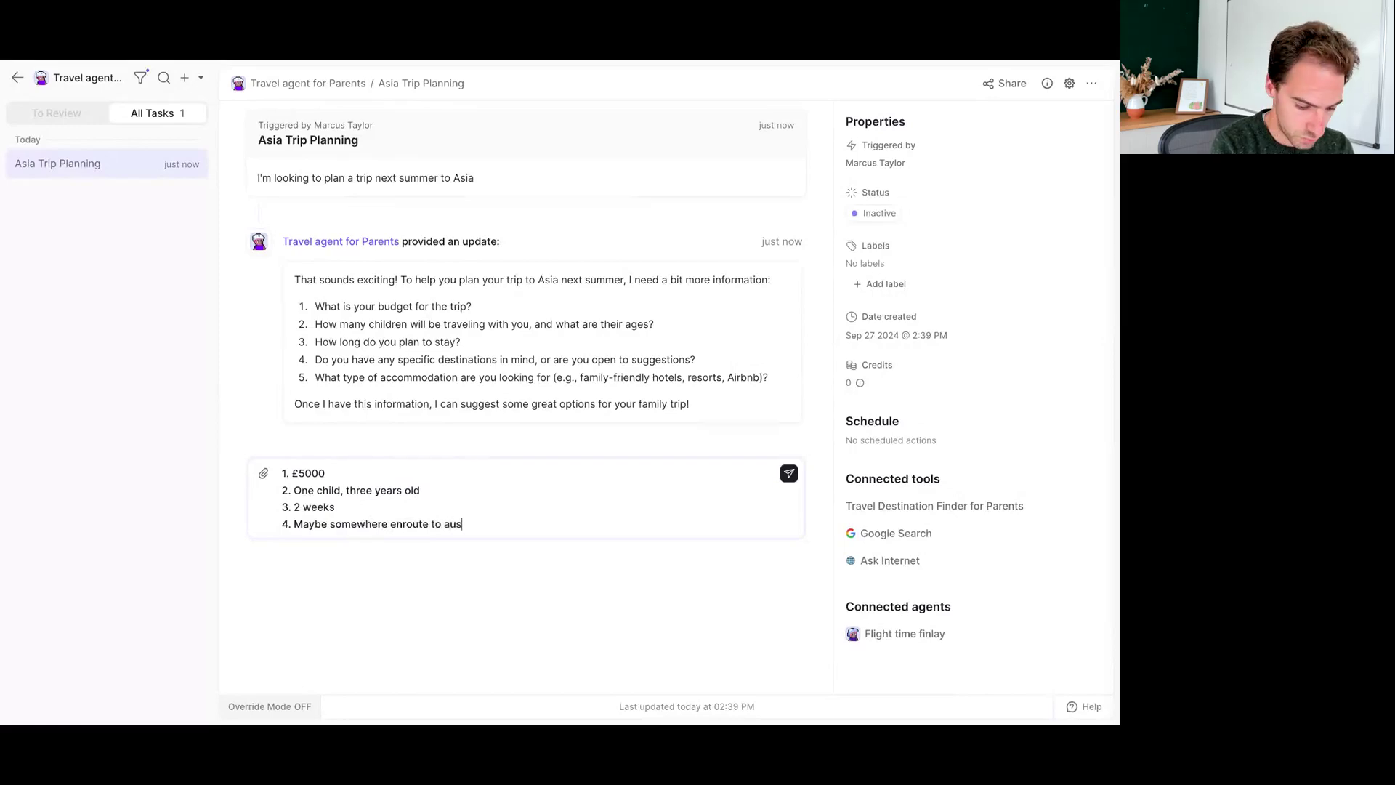
type("tralia")
key("Return")
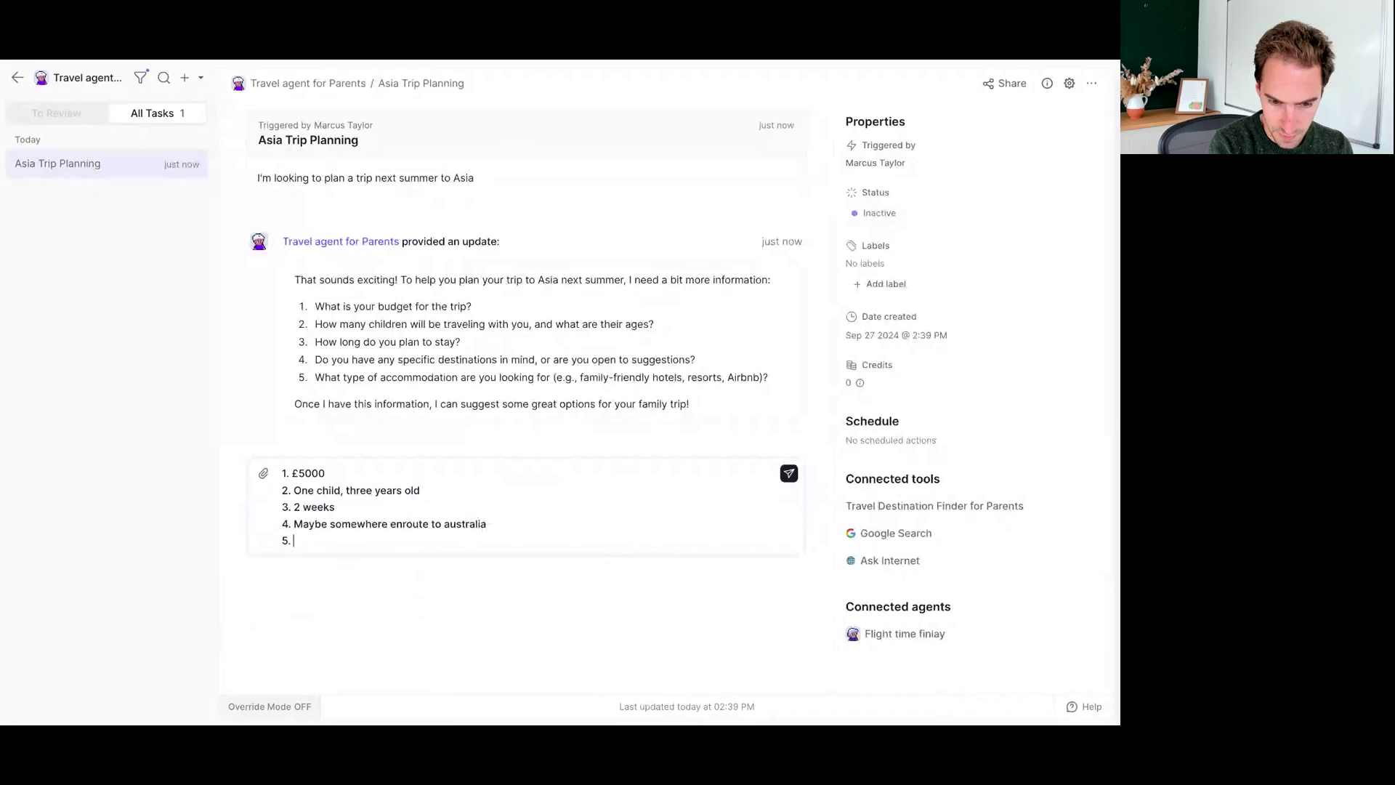
type("family friendly ")
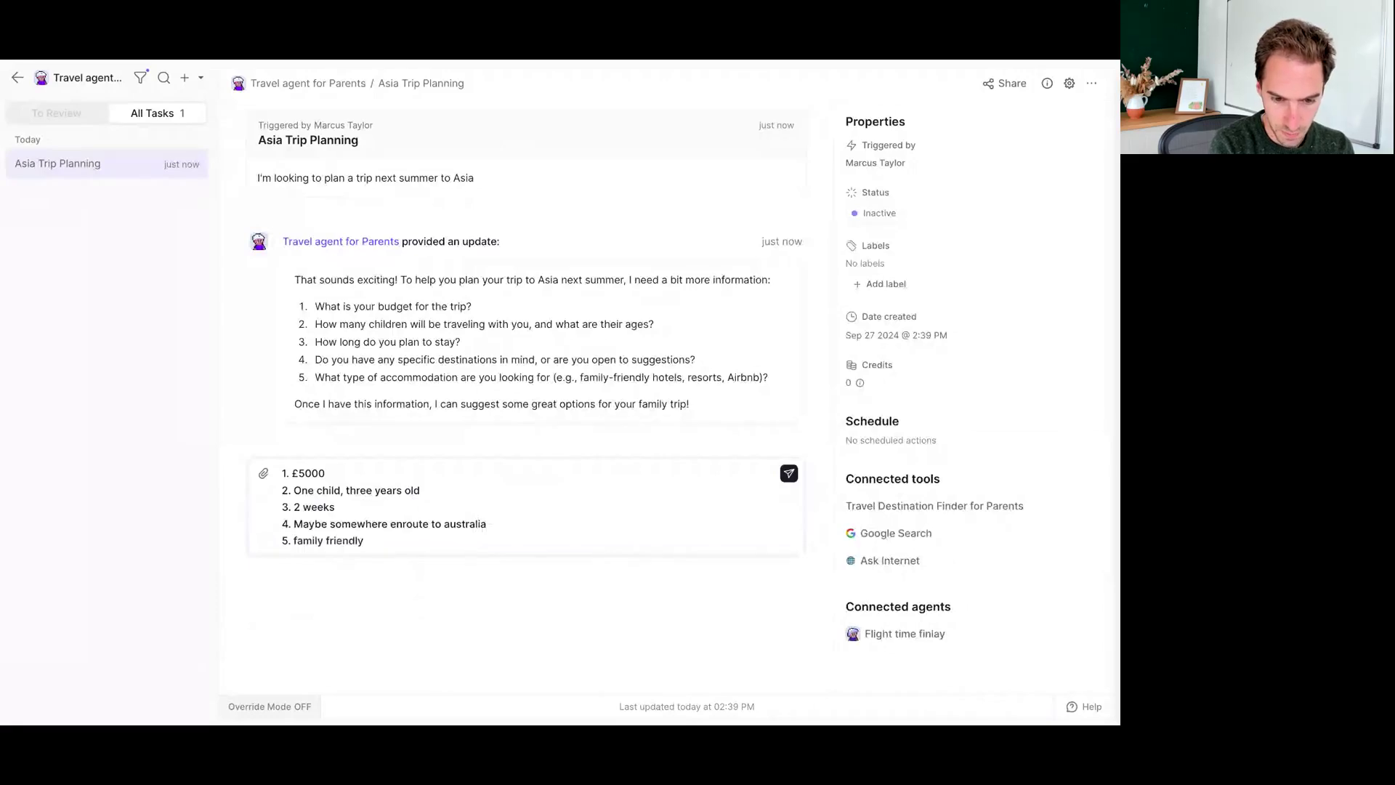
type("resorts")
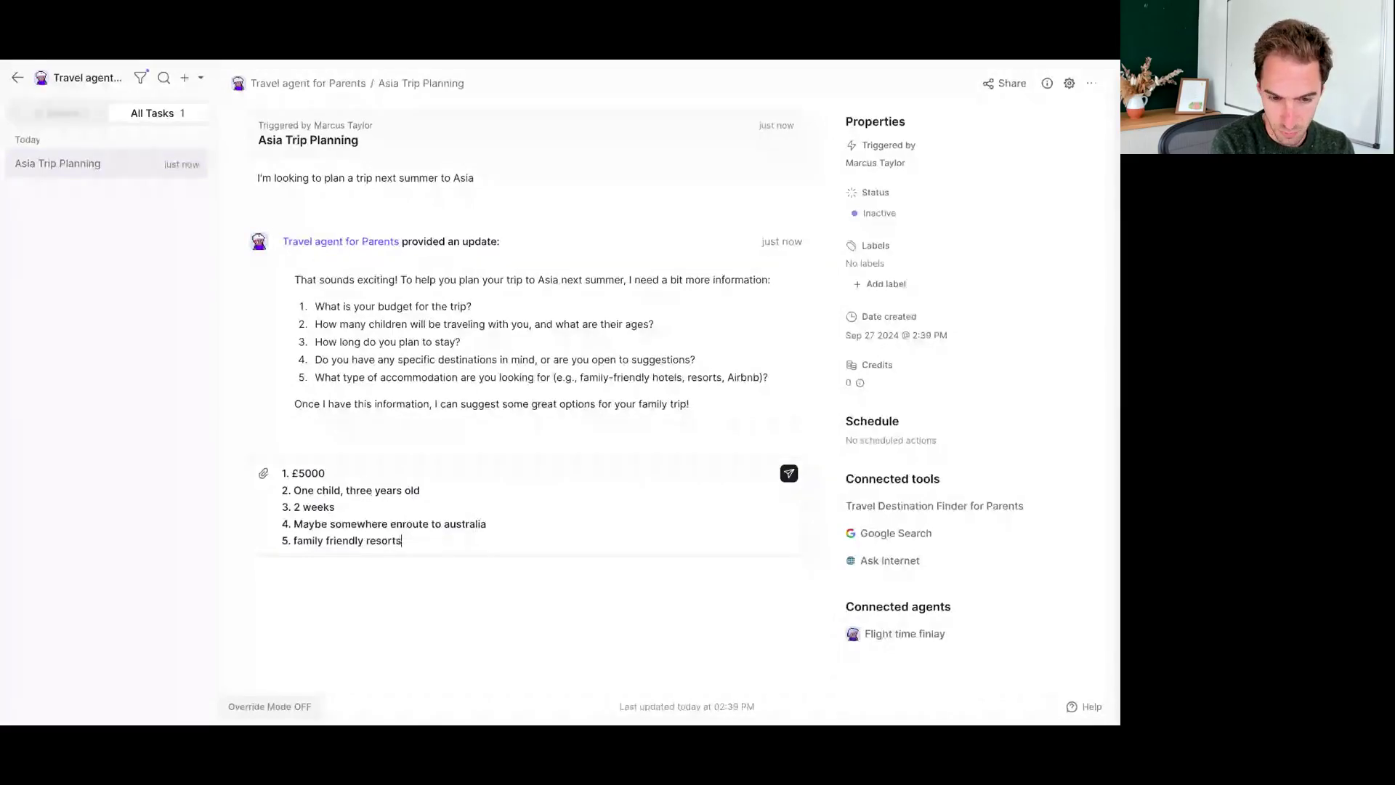
key("Return")
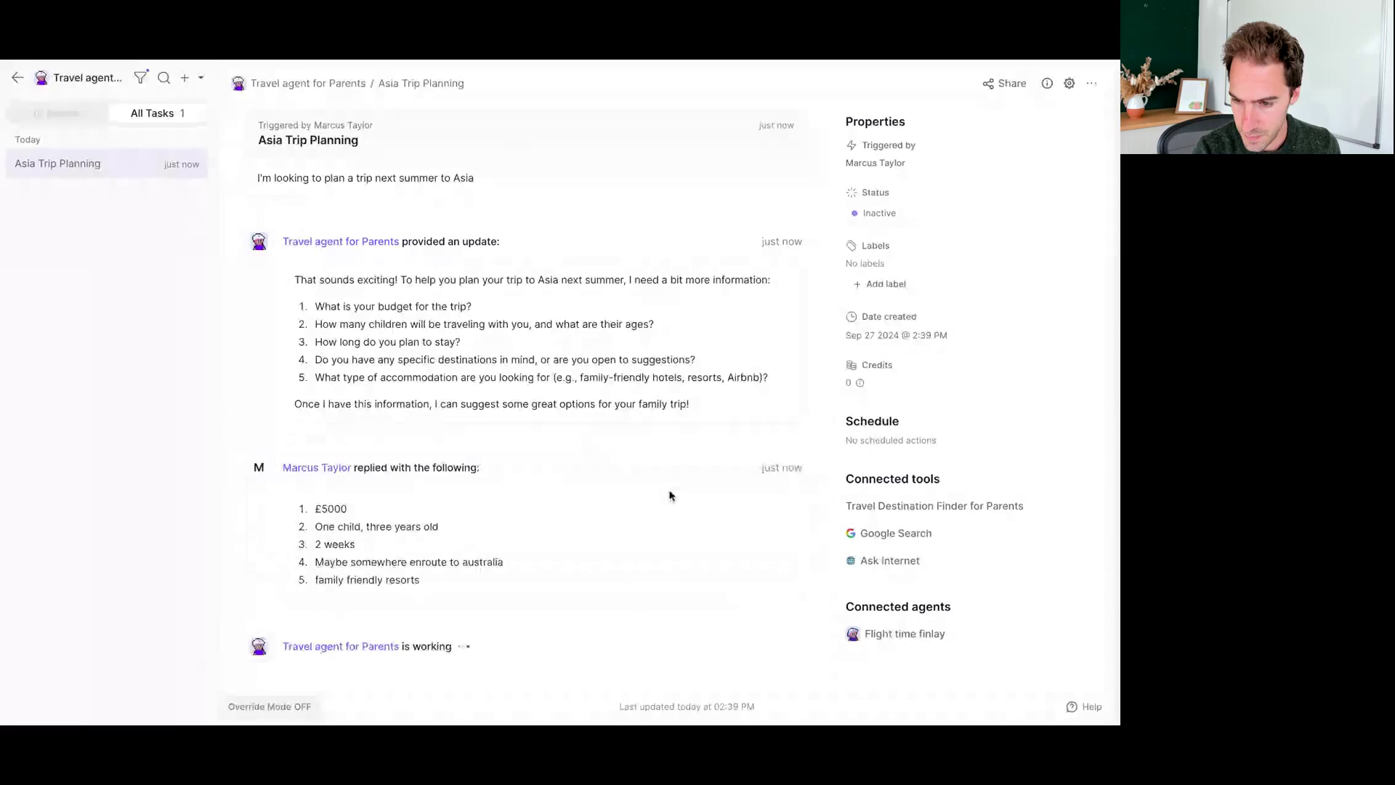
- Open the Travel Destination Finder for Parents tool for editing from the tools list
left_click(17, 78)
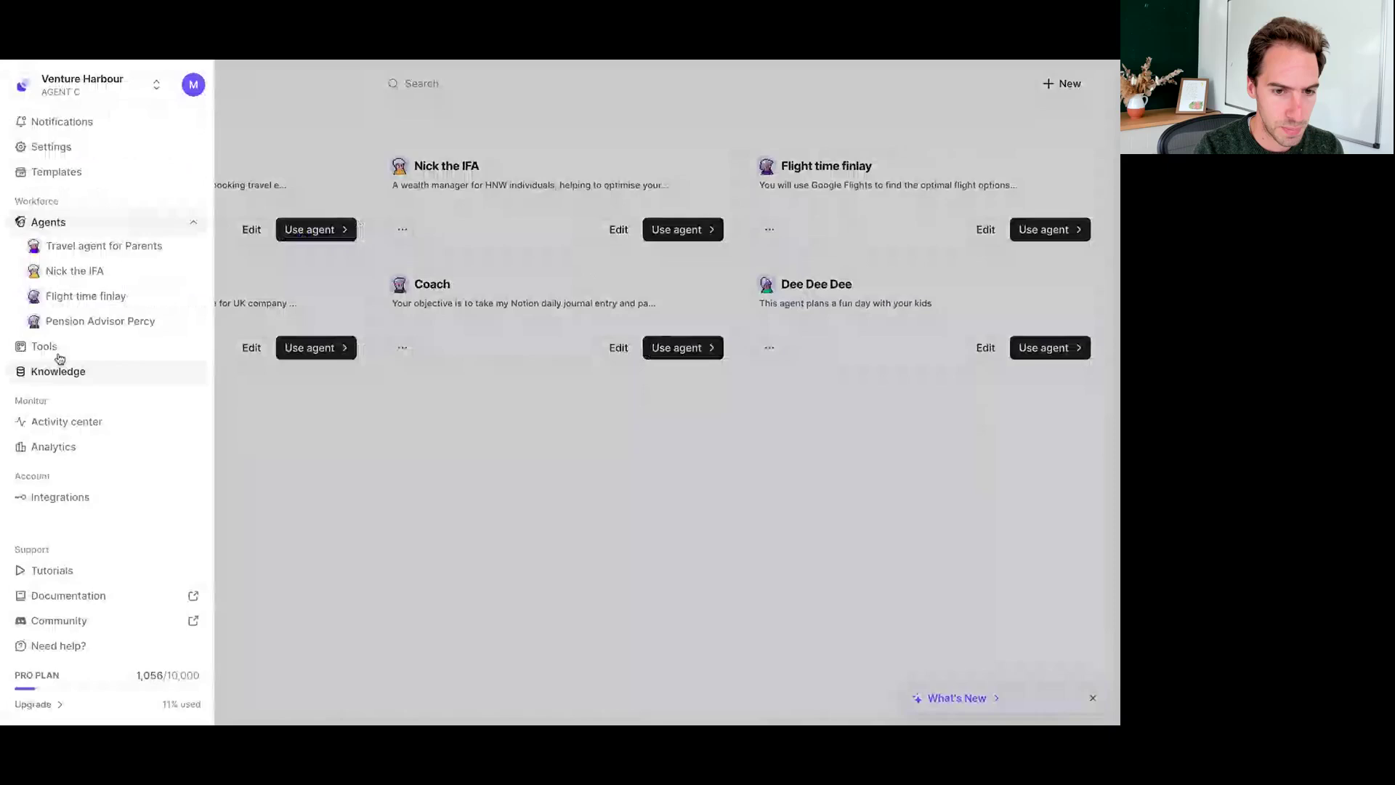
left_click(58, 352)
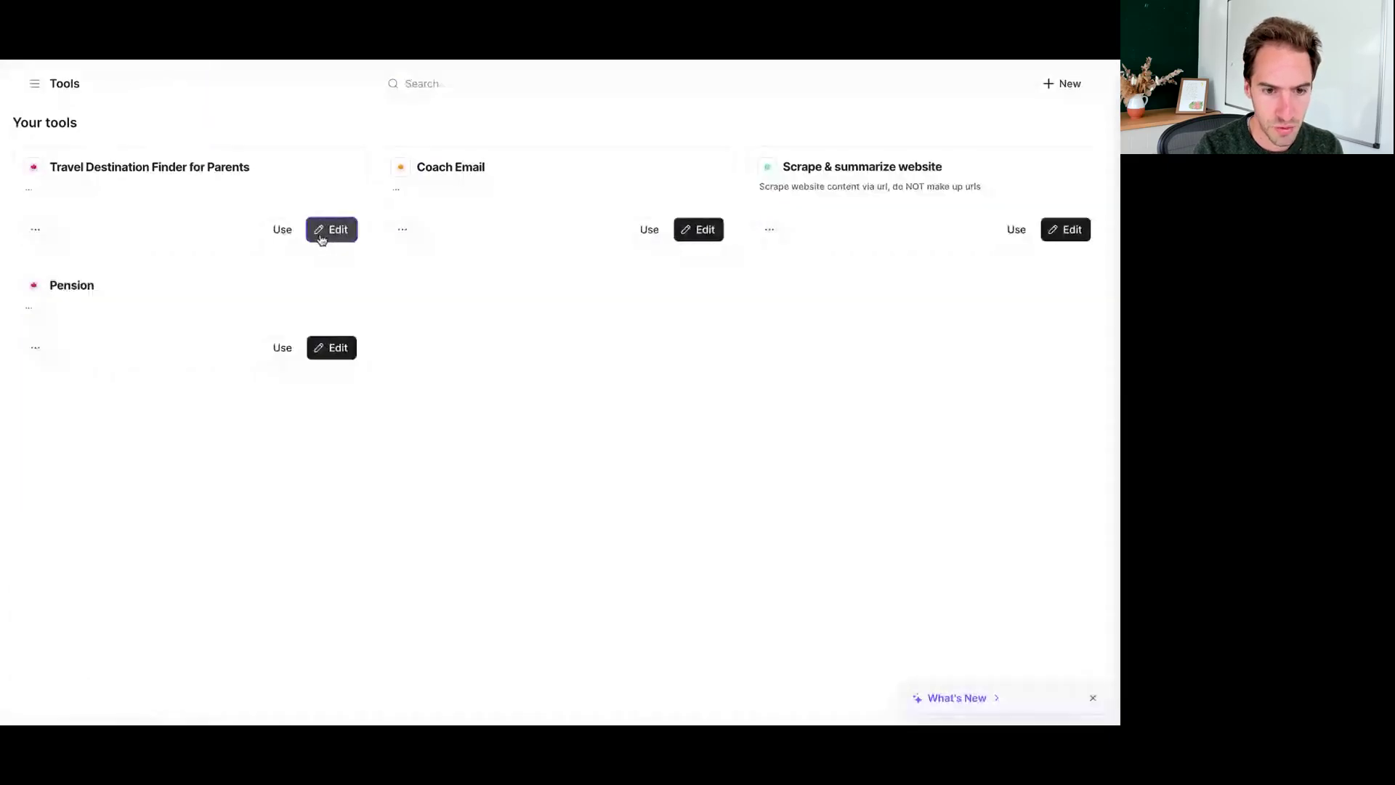
left_click(322, 234)
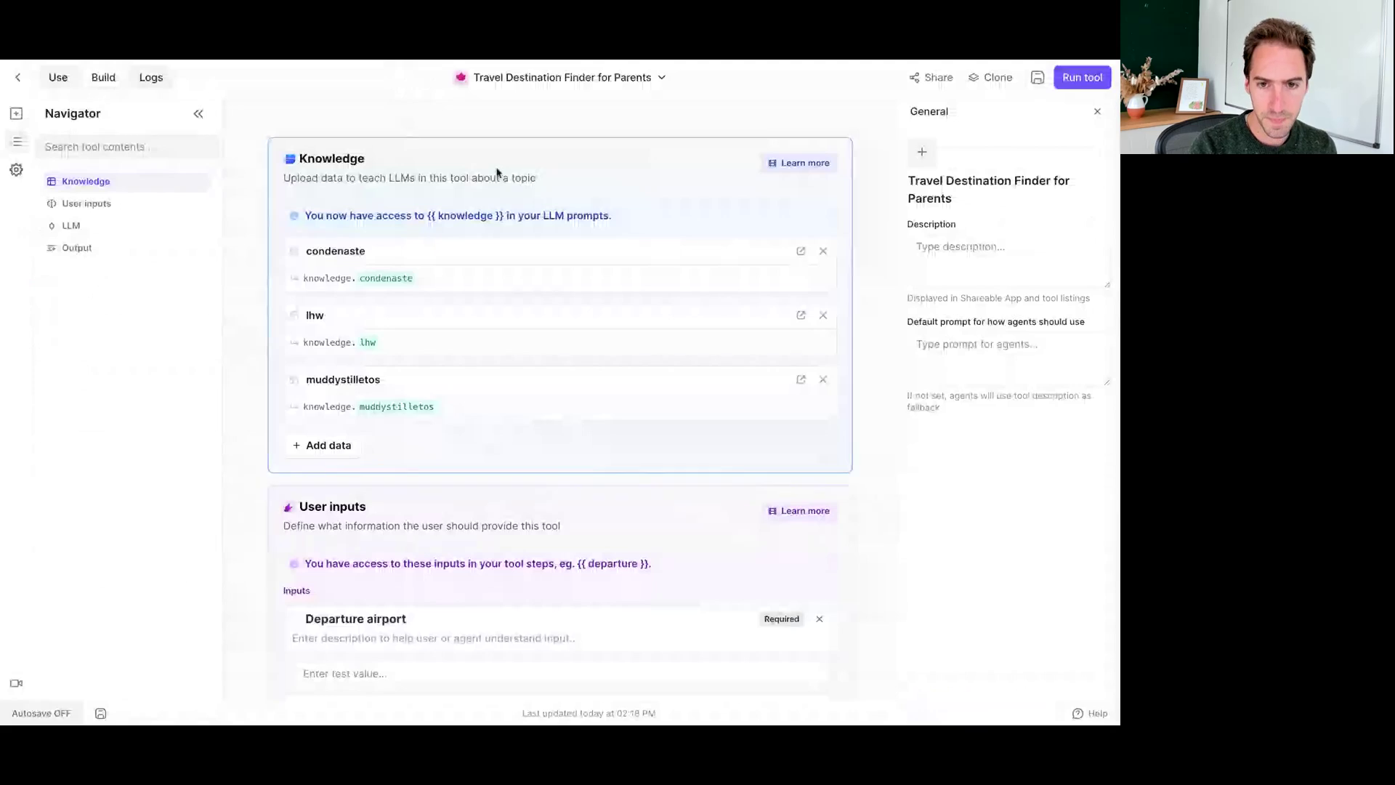
scroll(429, 294, "down", 1)
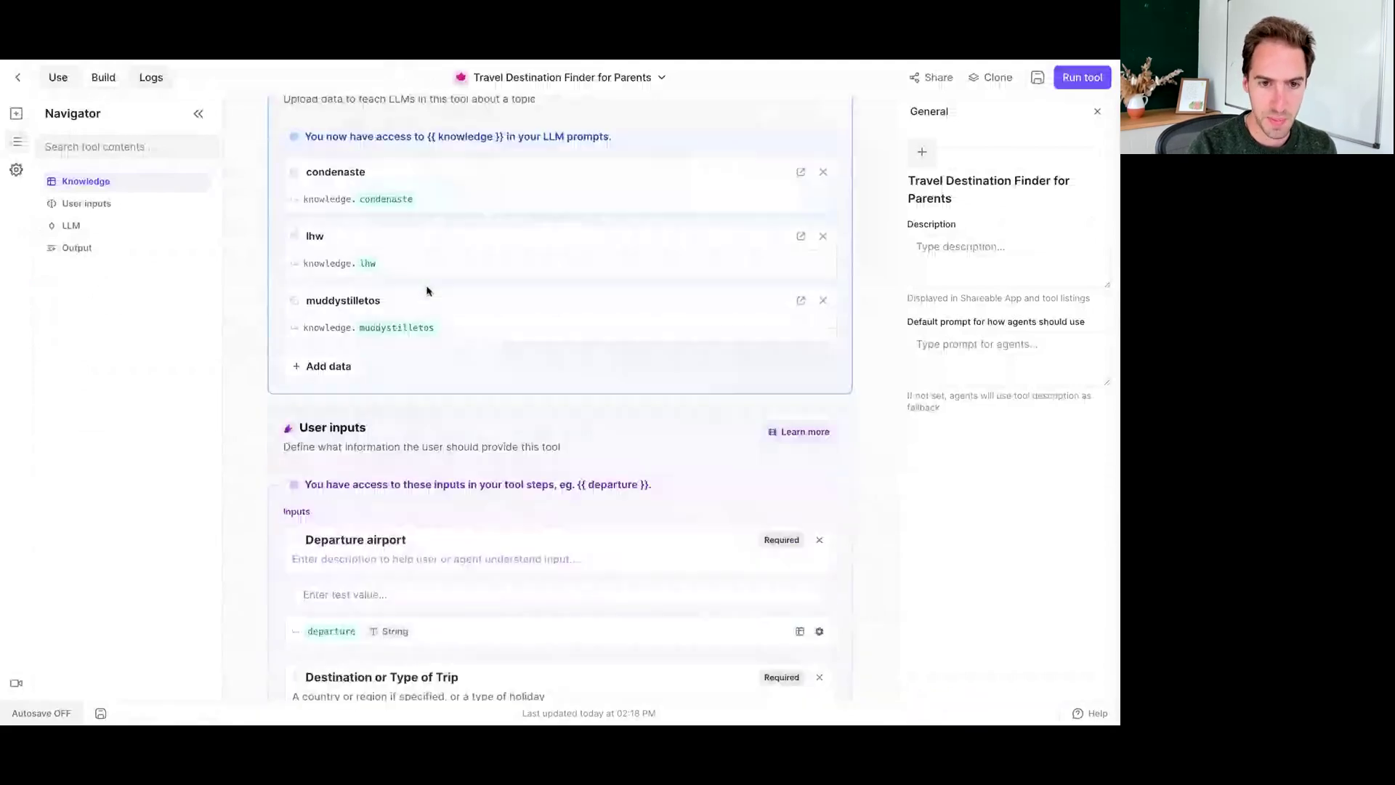
scroll(426, 291, "down", 3)
scroll(370, 514, "down", 3)
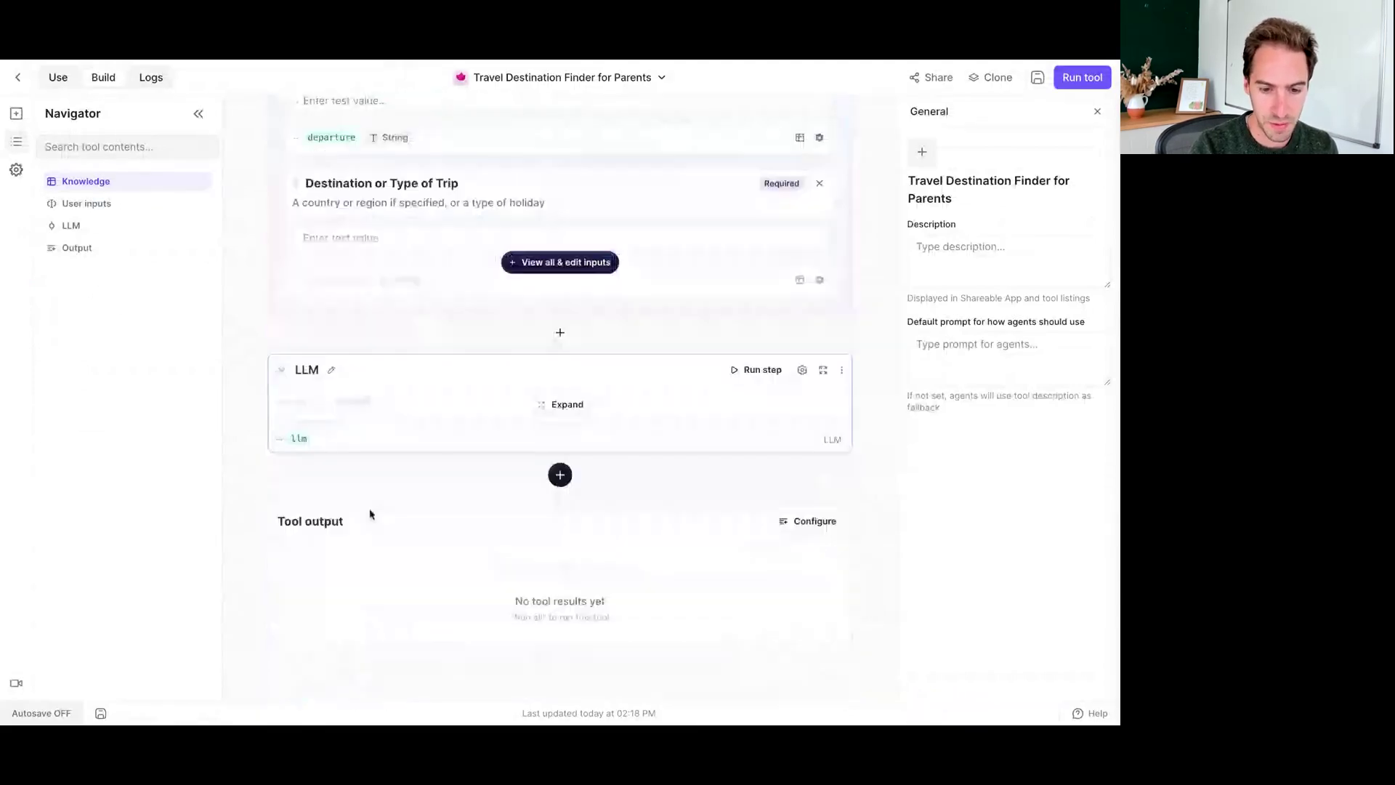
- Scroll the tool's Build editor down to the User inputs section
scroll(386, 305, "up", 10)
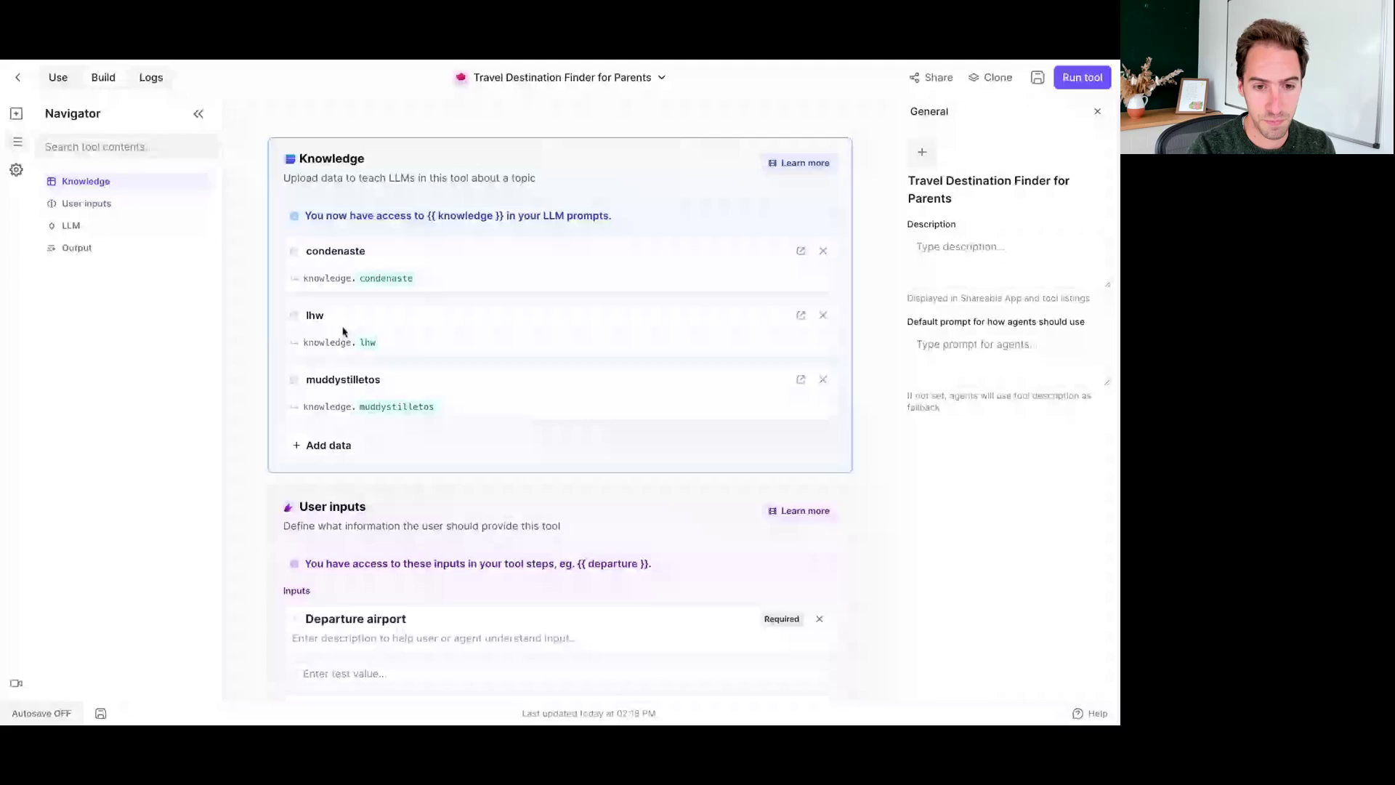
scroll(344, 332, "down", 1)
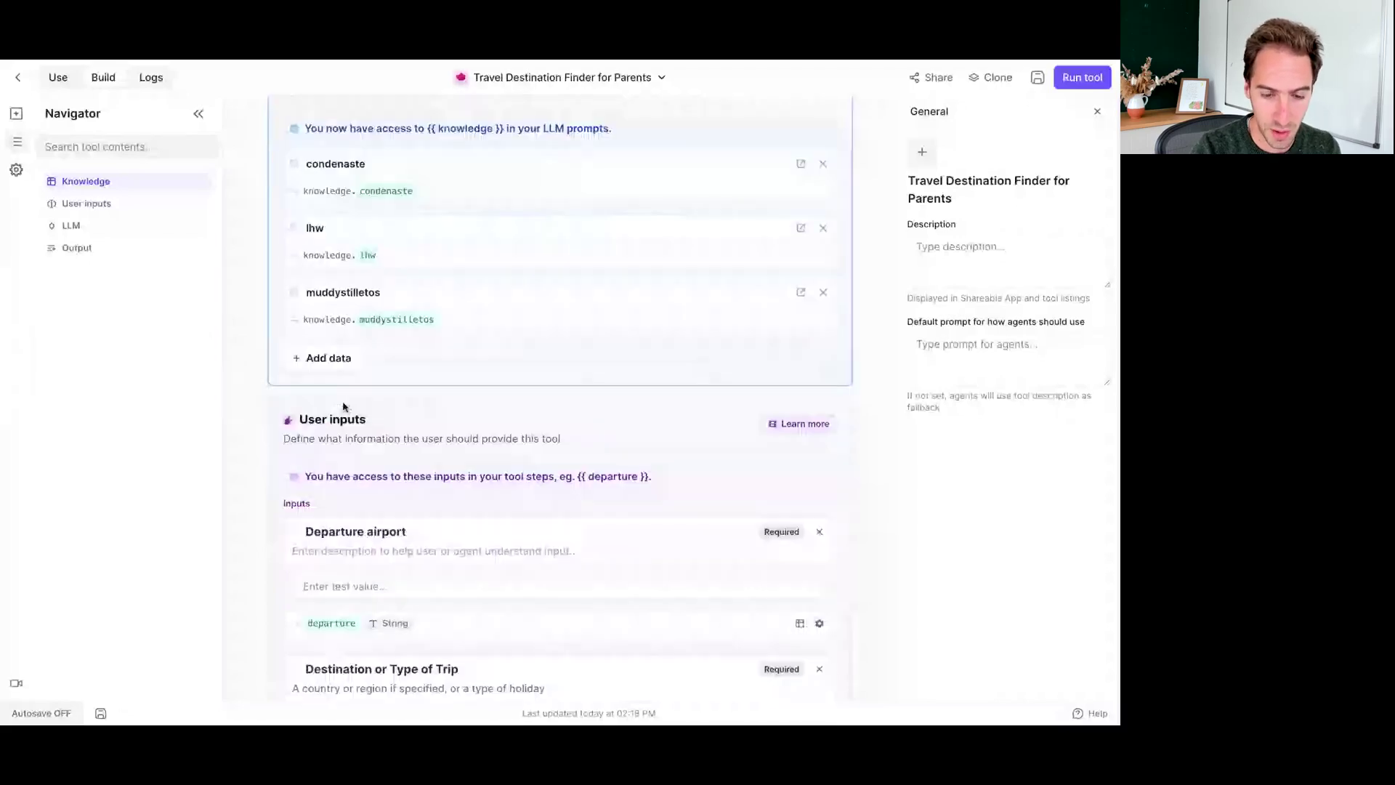
scroll(344, 405, "down", 2)
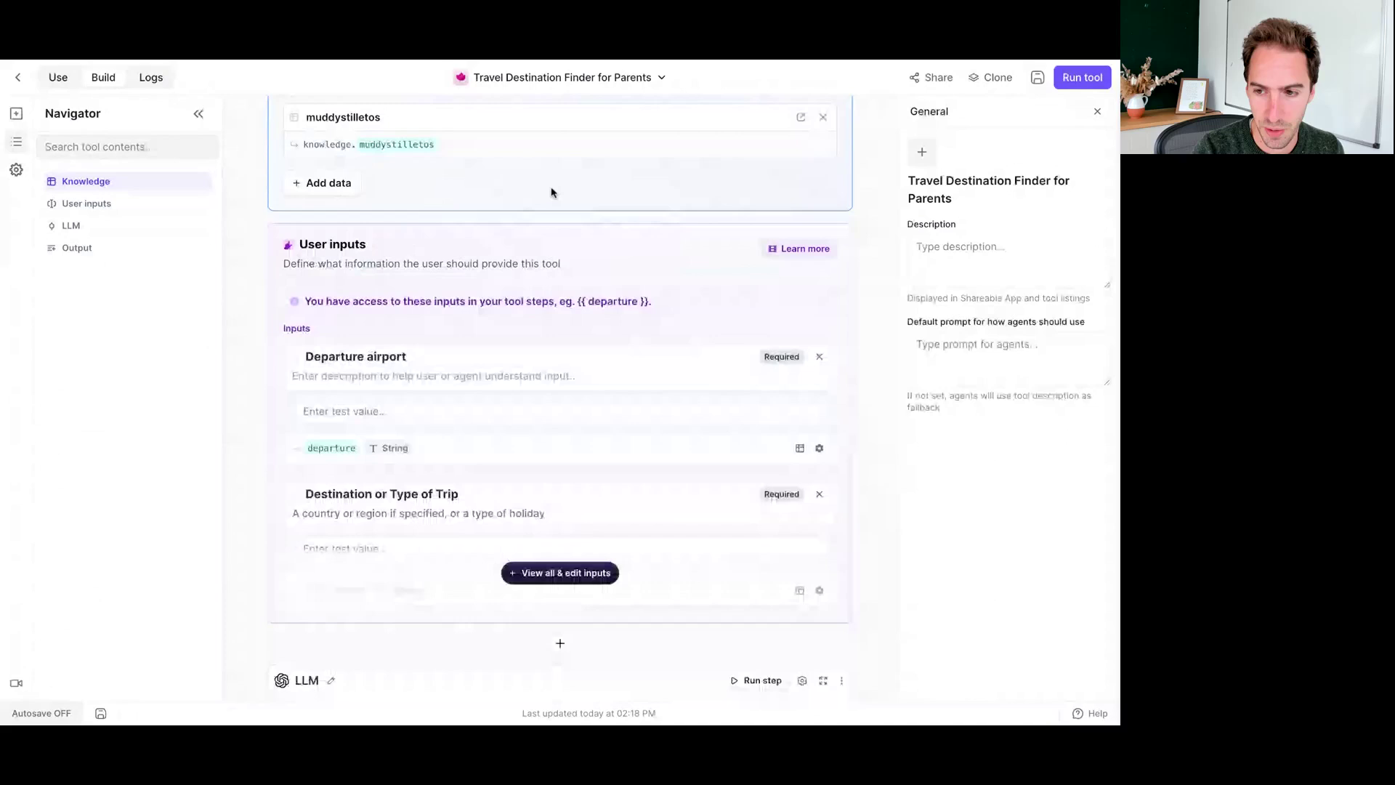
scroll(500, 181, "up", 1)
scroll(500, 182, "up", 2)
scroll(450, 333, "down", 3)
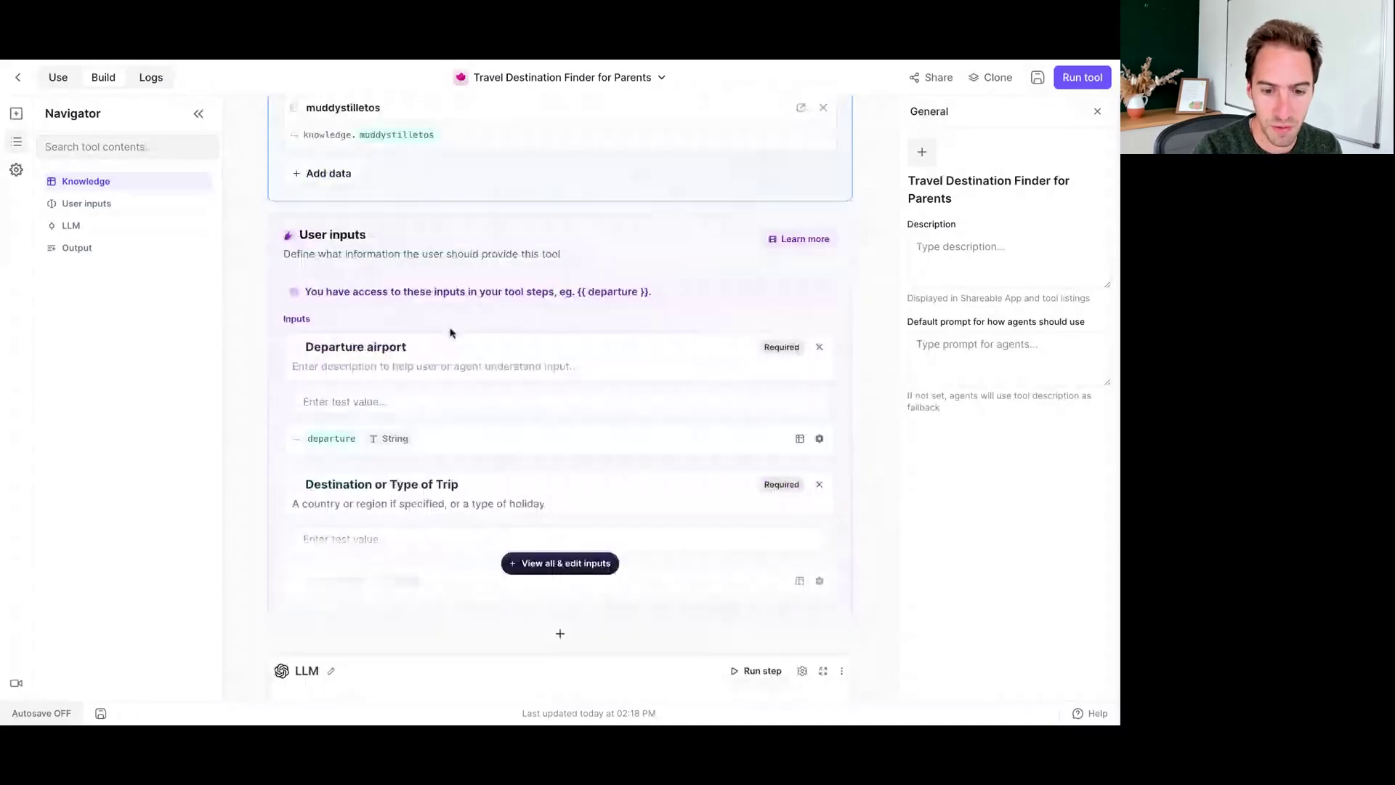
scroll(449, 333, "down", 2)
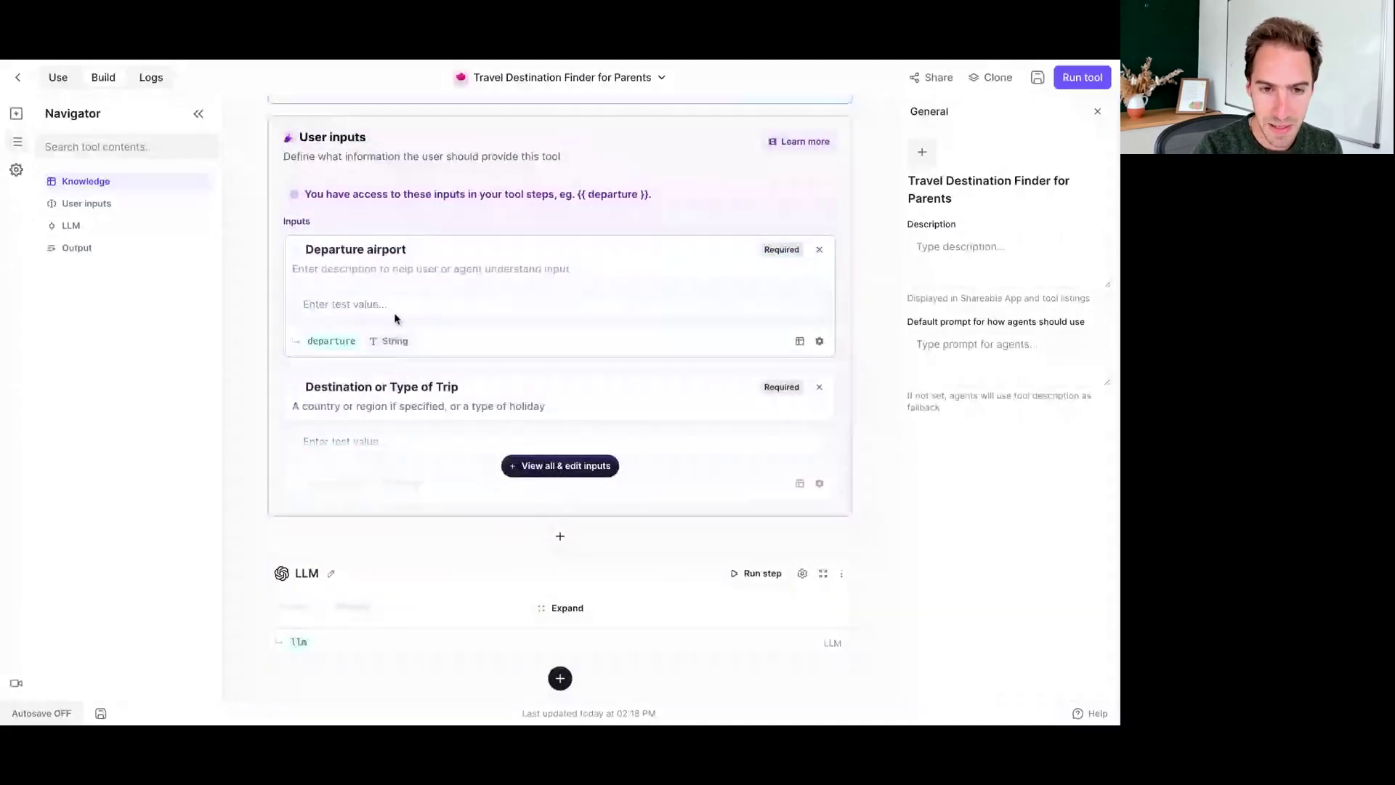
- Show all the tool's user inputs, starting from Departure airport
left_click(560, 464)
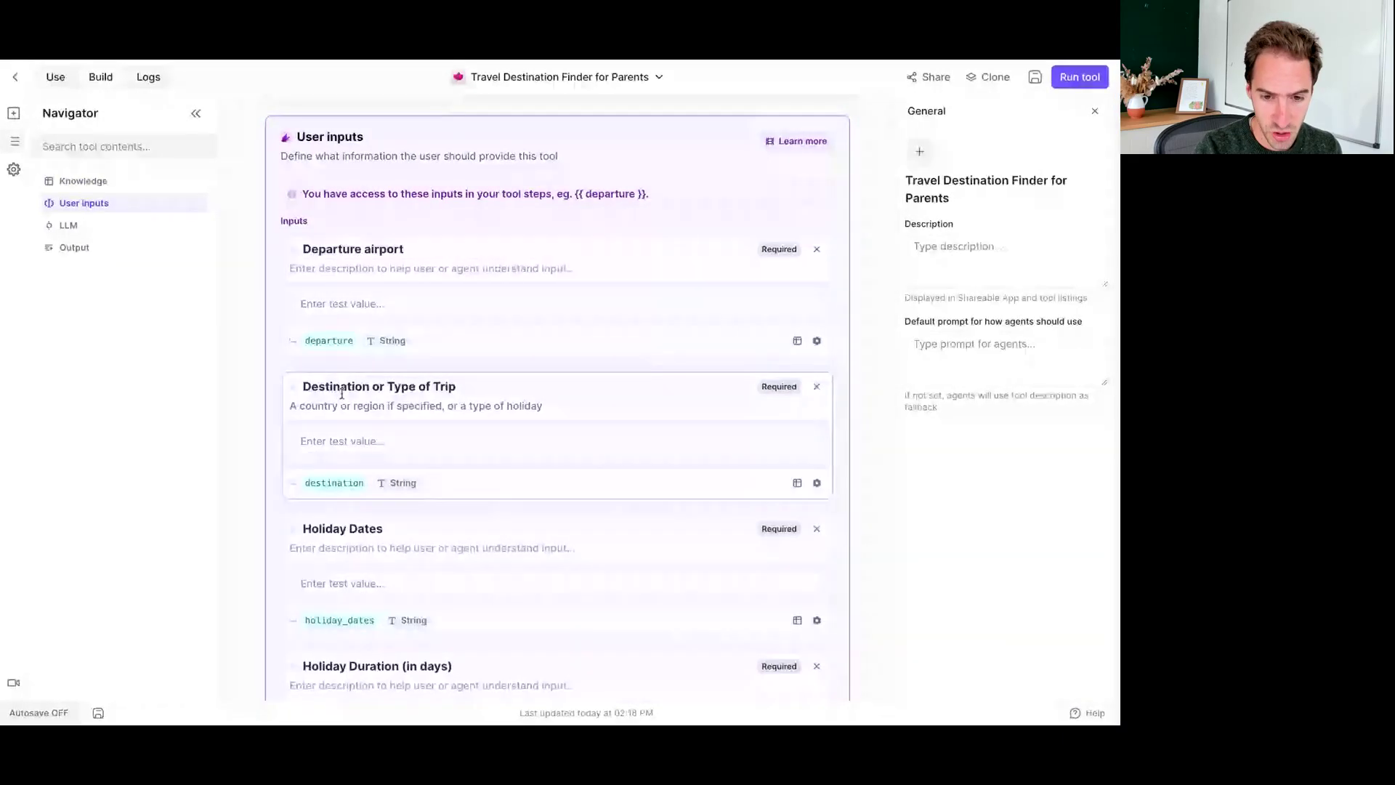
scroll(342, 393, "down", 1)
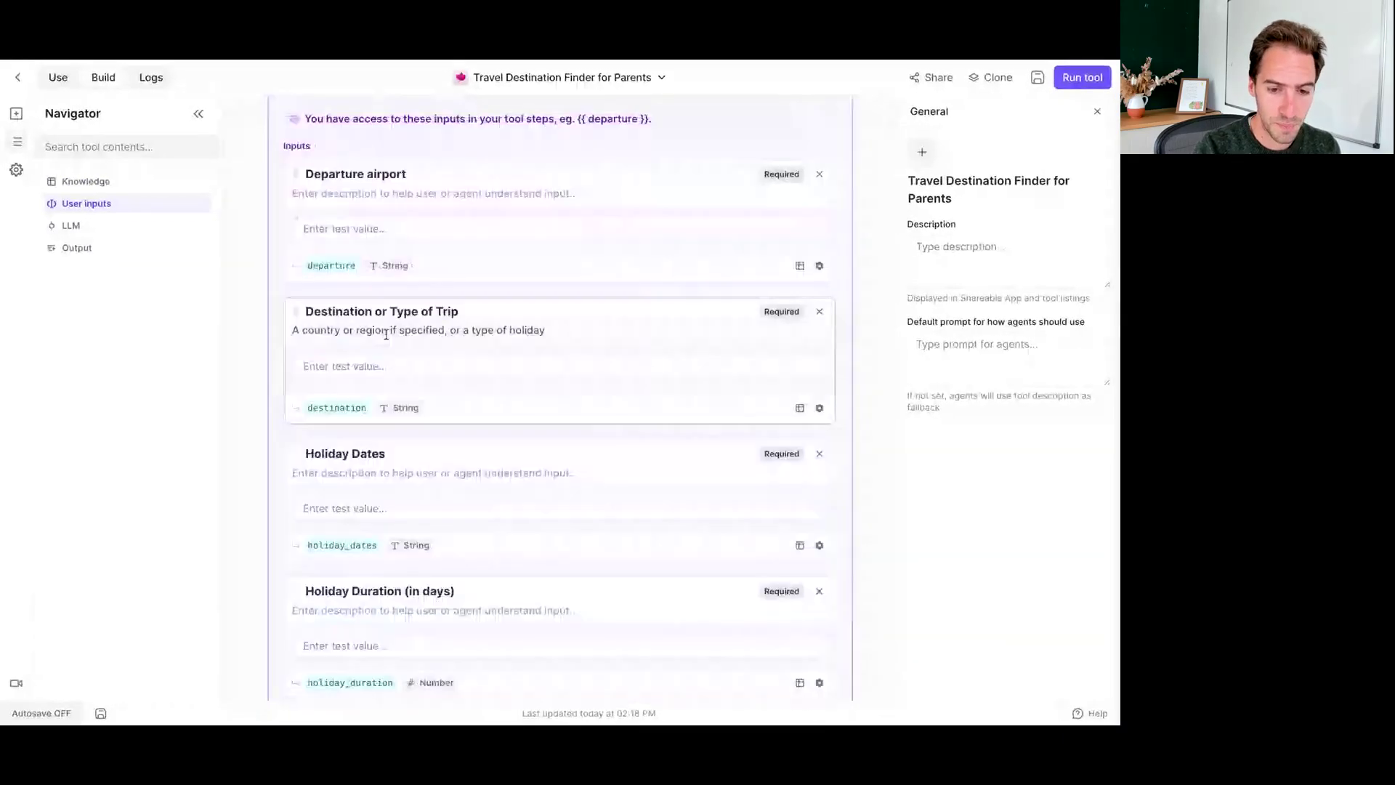
scroll(386, 334, "down", 2)
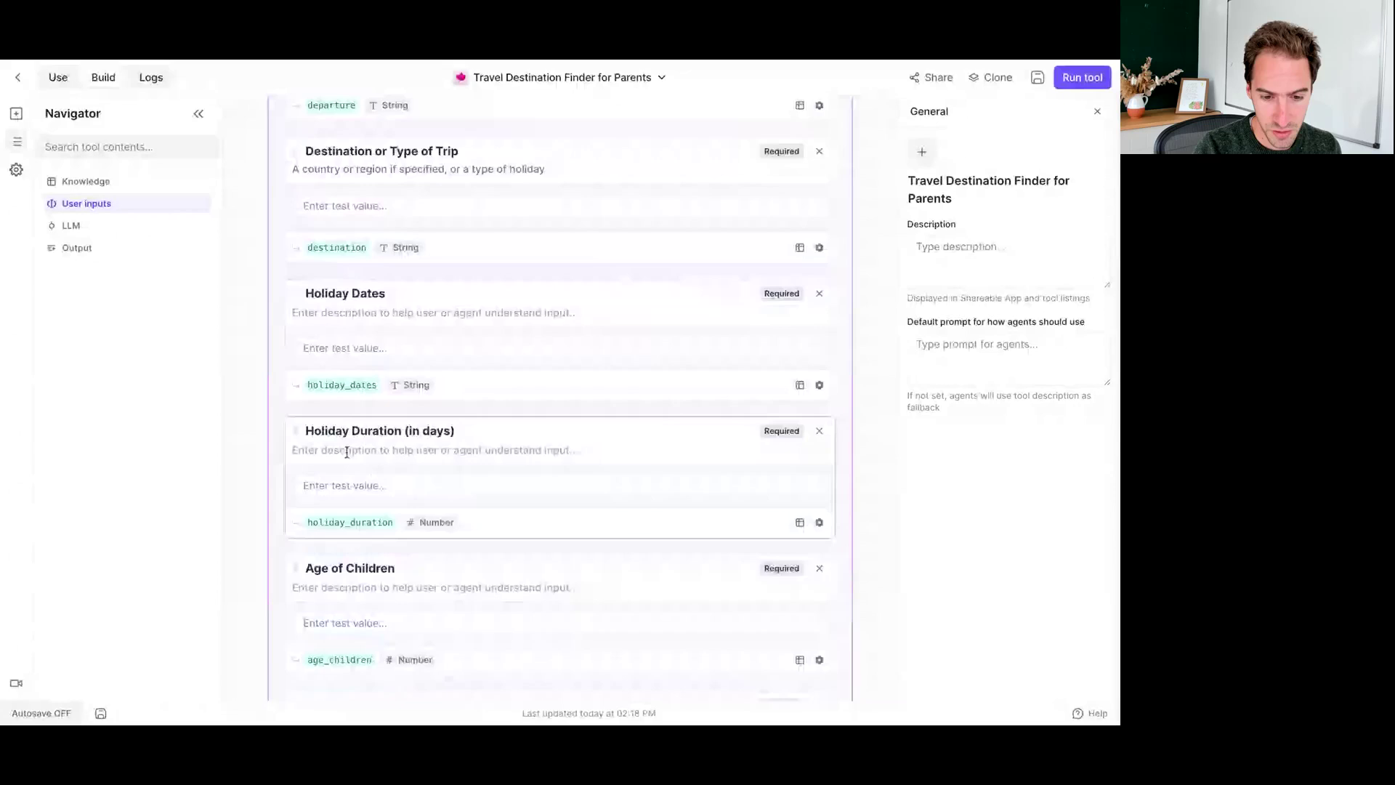
scroll(347, 452, "down", 2)
scroll(342, 449, "down", 3)
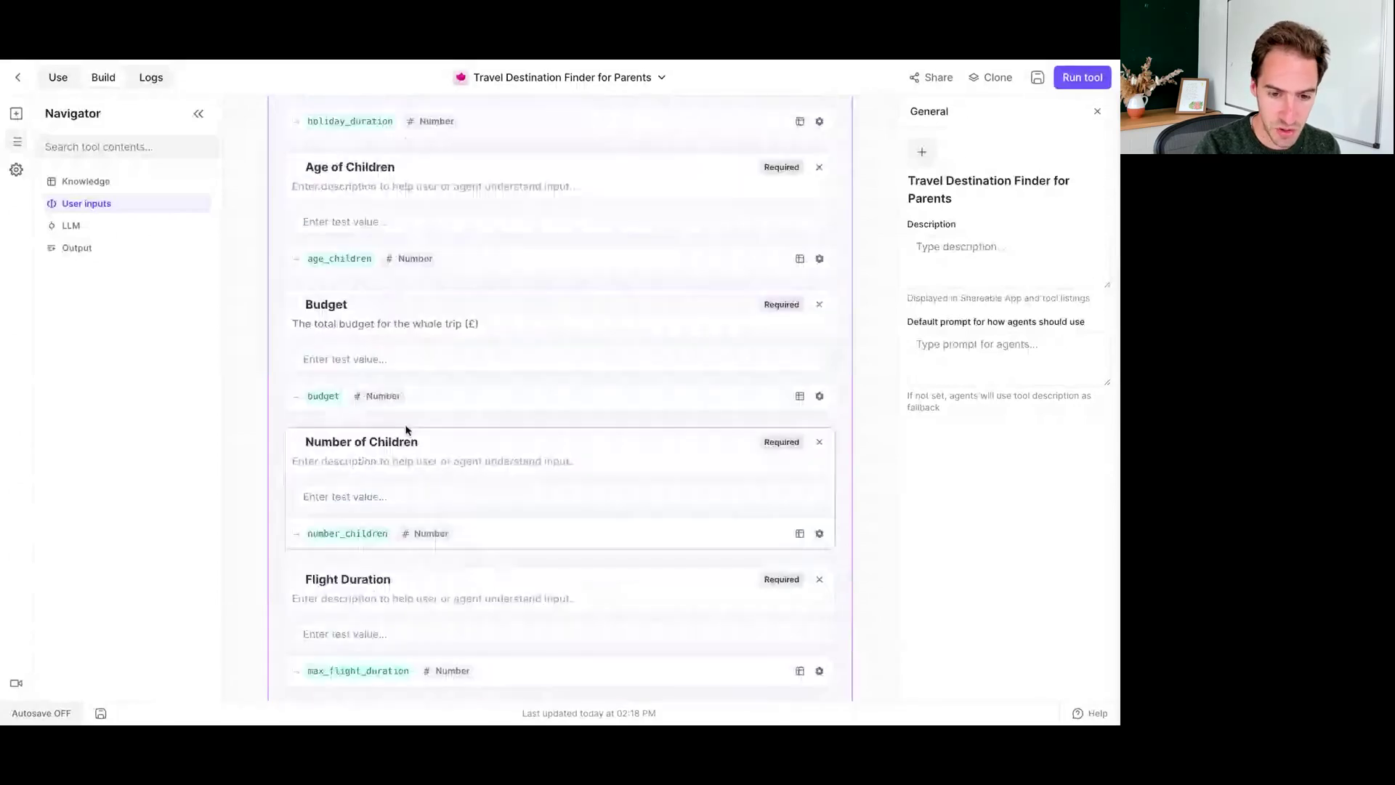
scroll(406, 430, "down", 2)
- Scroll past Style of accomodation down to the expanded LLM step's prompt
scroll(418, 392, "down", 3)
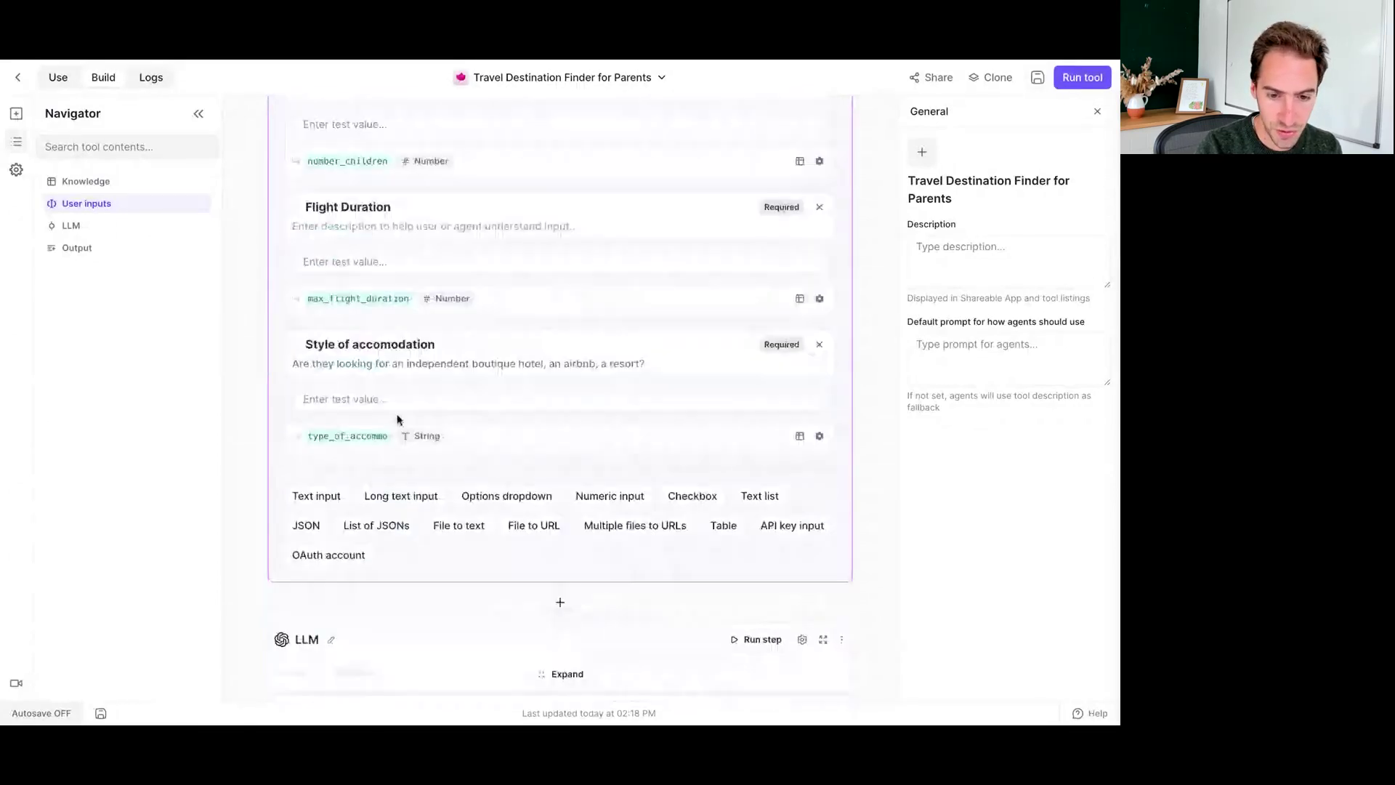
scroll(396, 416, "down", 3)
scroll(390, 409, "up", 2)
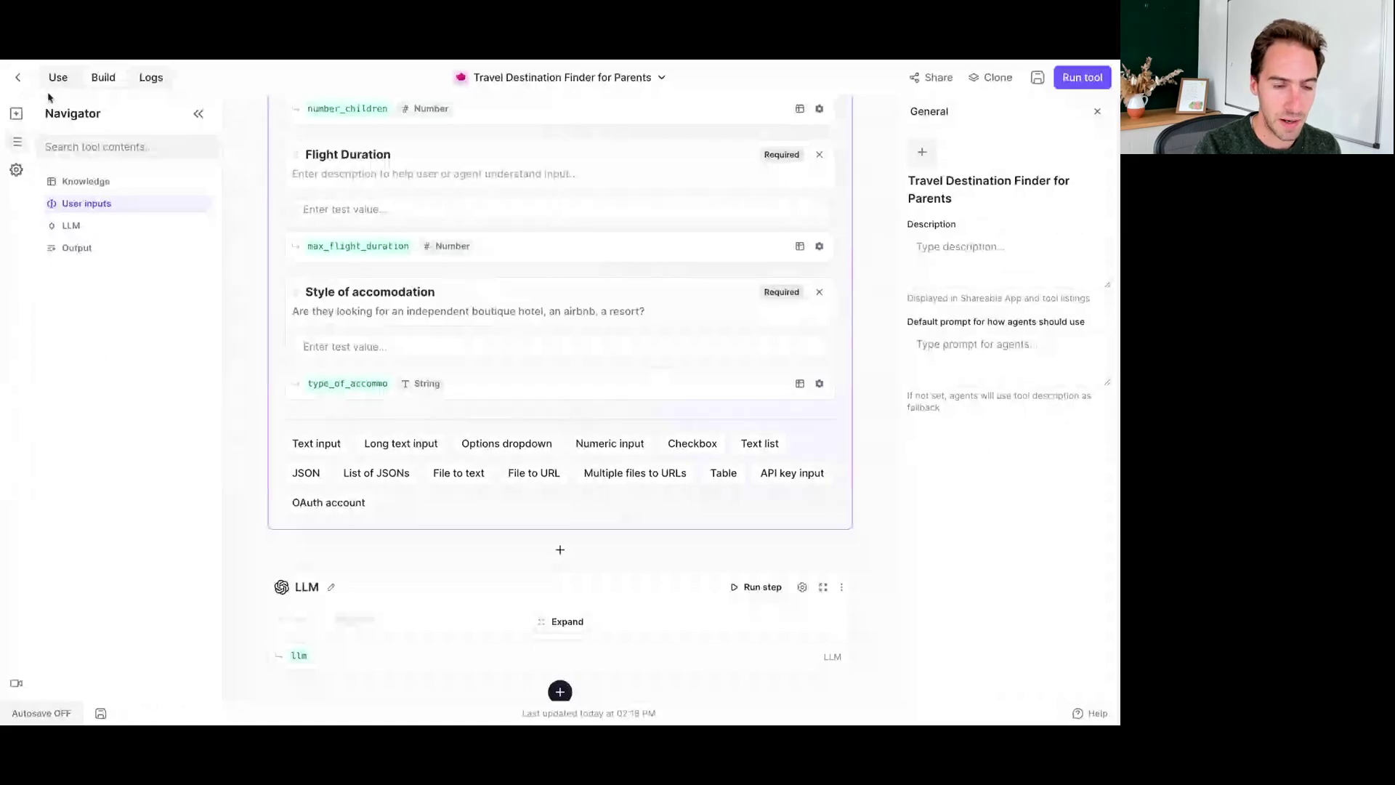
scroll(250, 271, "down", 1)
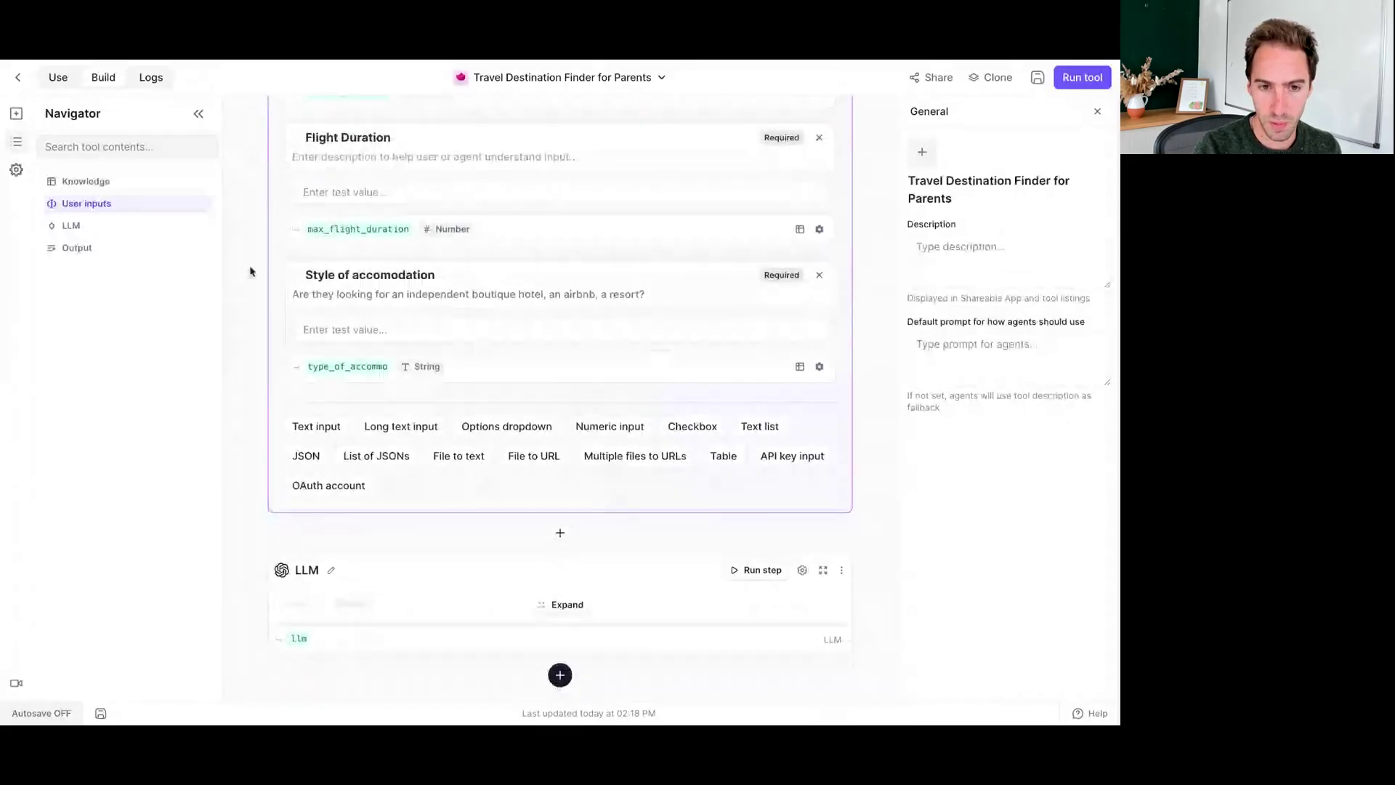
scroll(307, 330, "up", 3)
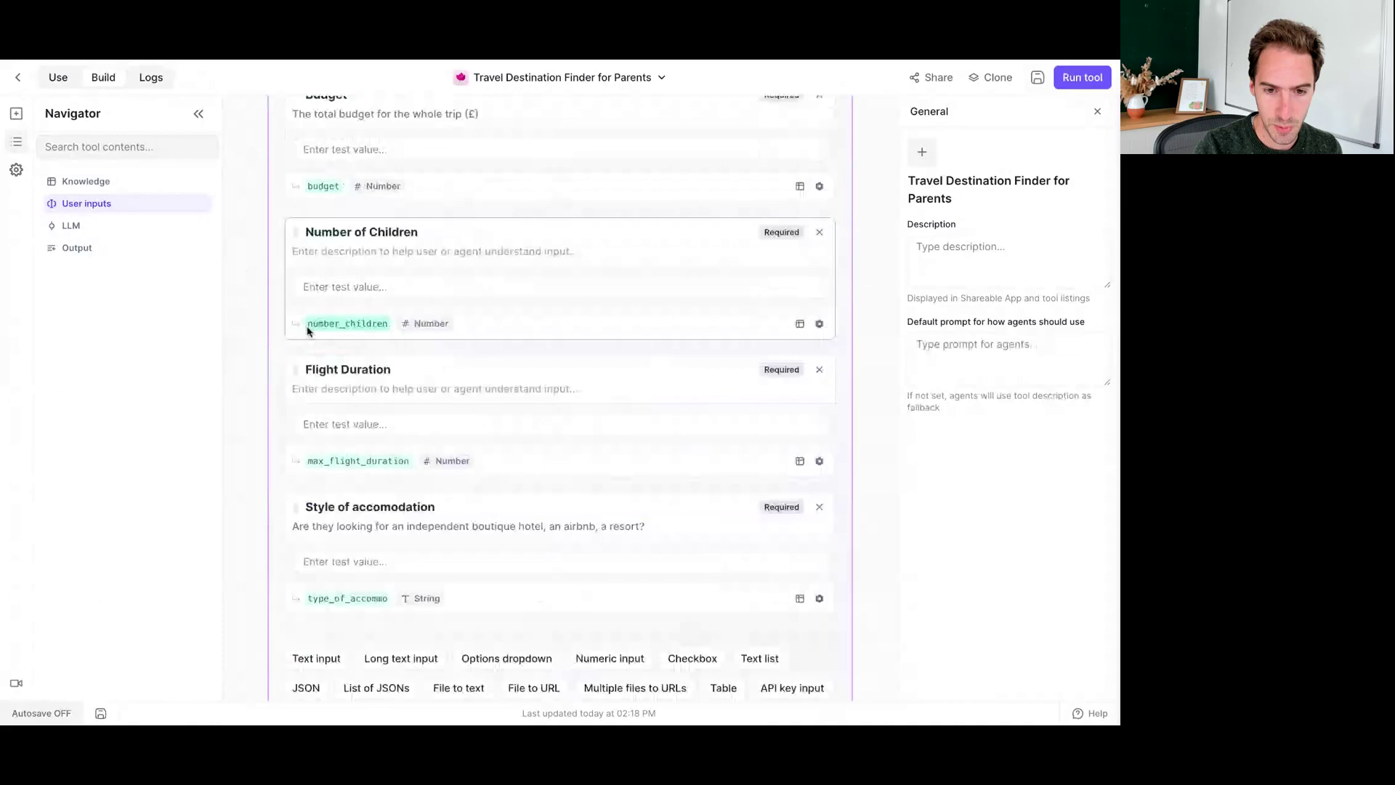
scroll(404, 370, "down", 3)
scroll(404, 369, "down", 3)
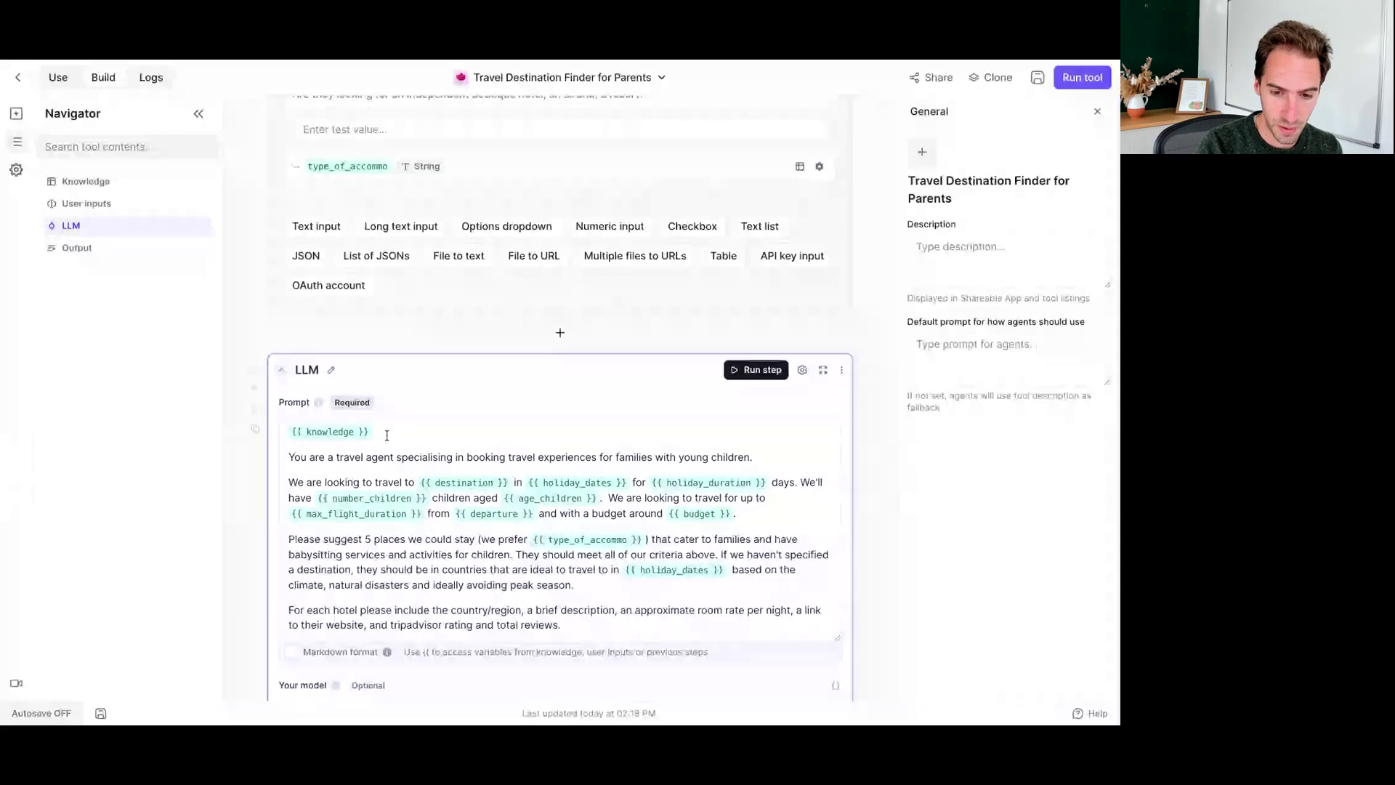
- Review the LLM prompt's opening travel-agent sentence and 'suggest' wording, leaving it unchanged
scroll(365, 434, "up", 10)
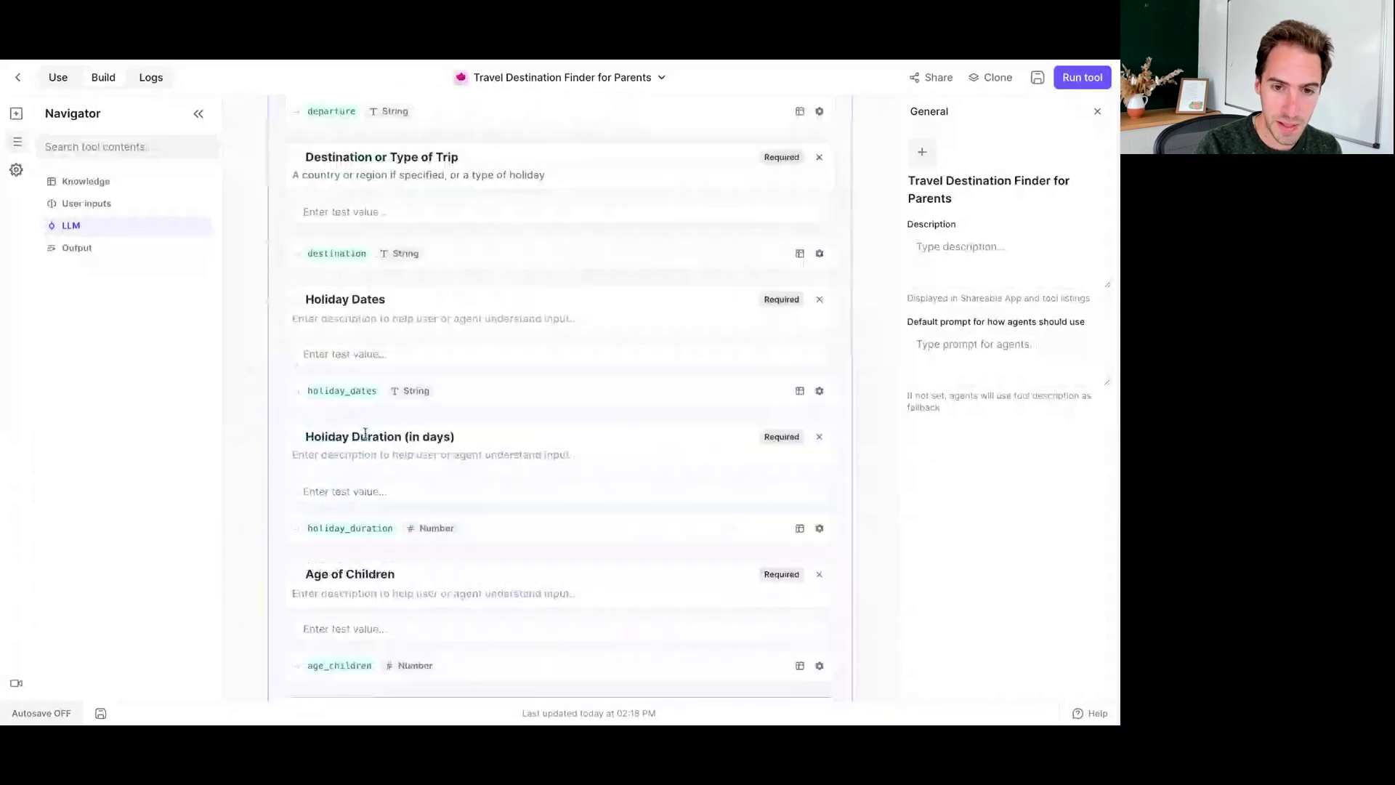
scroll(365, 433, "down", 10)
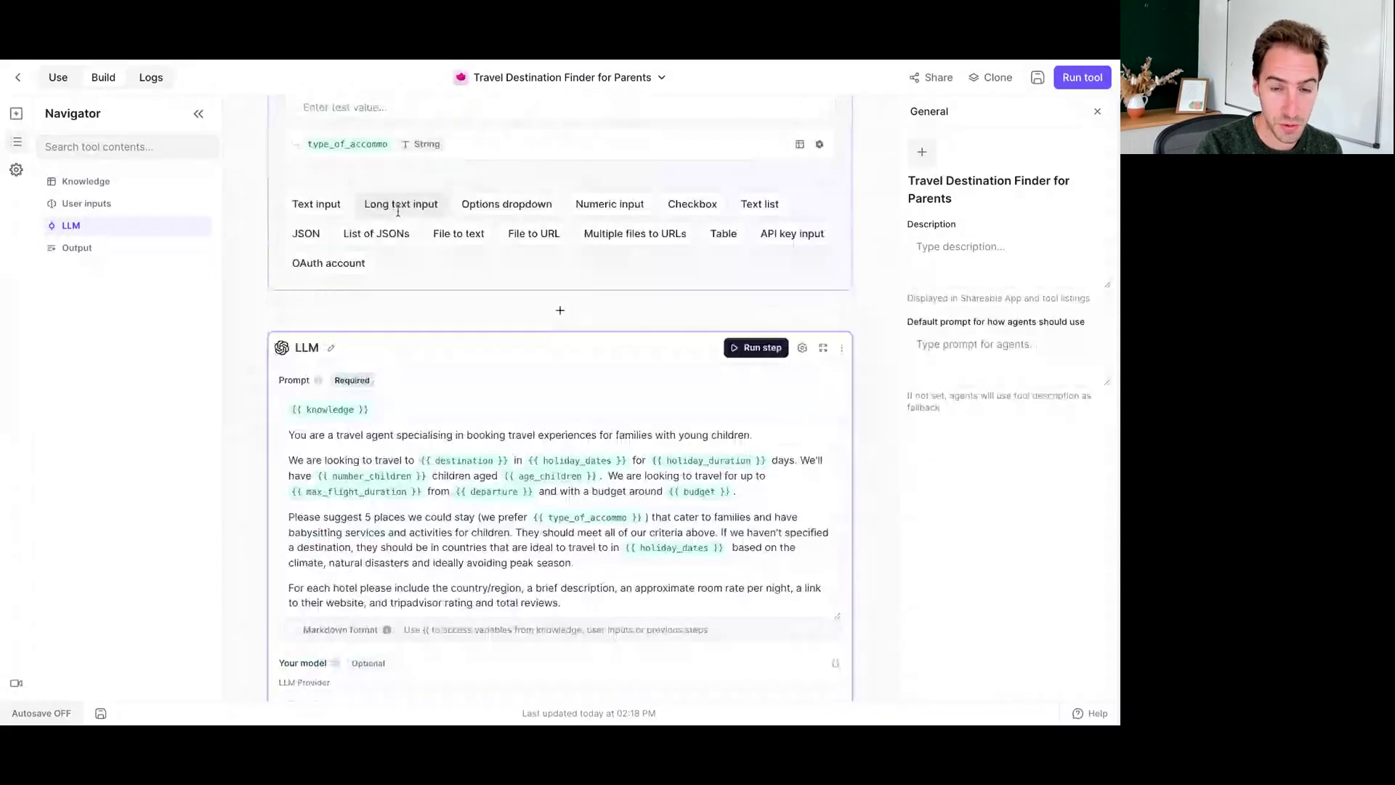
scroll(399, 305, "down", 2)
left_click_drag(290, 334, 536, 326)
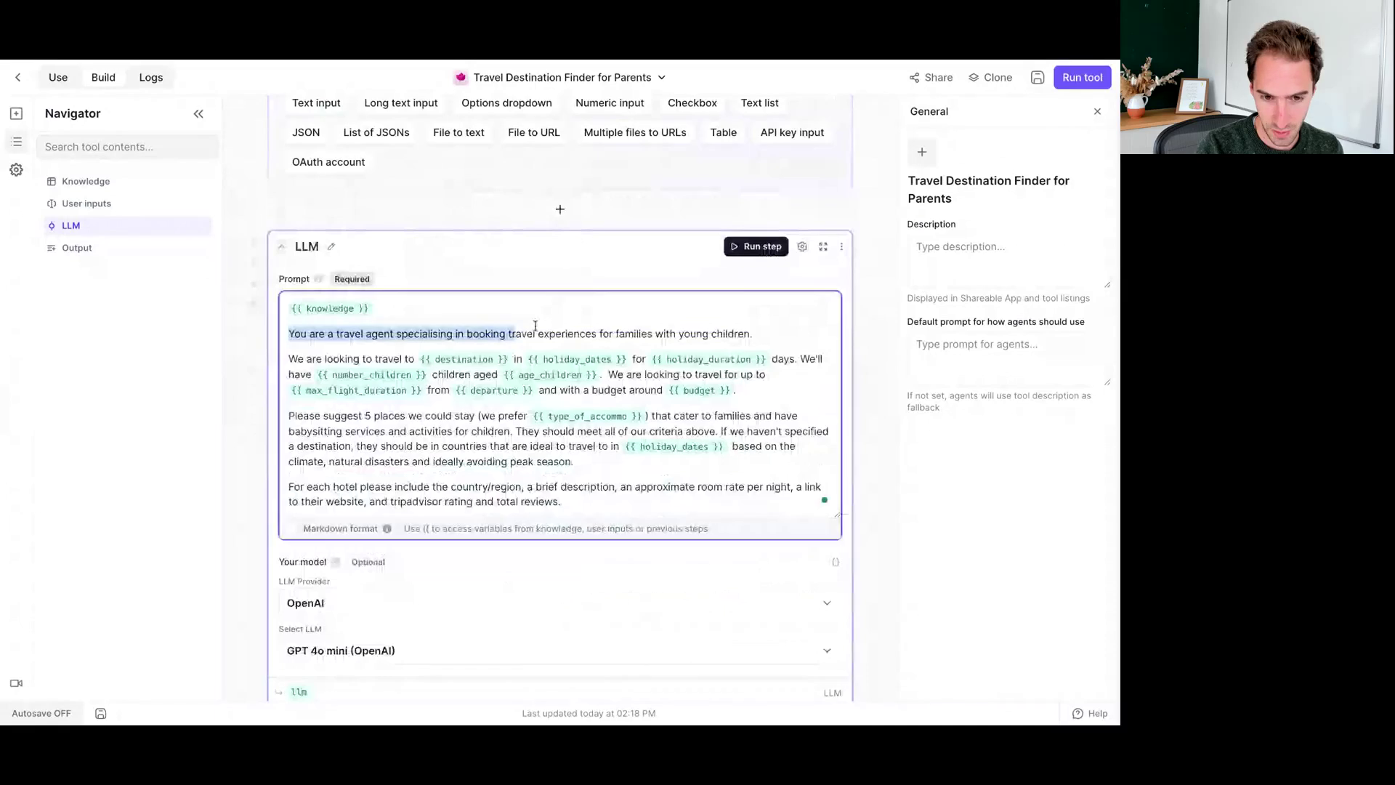
left_click(531, 447)
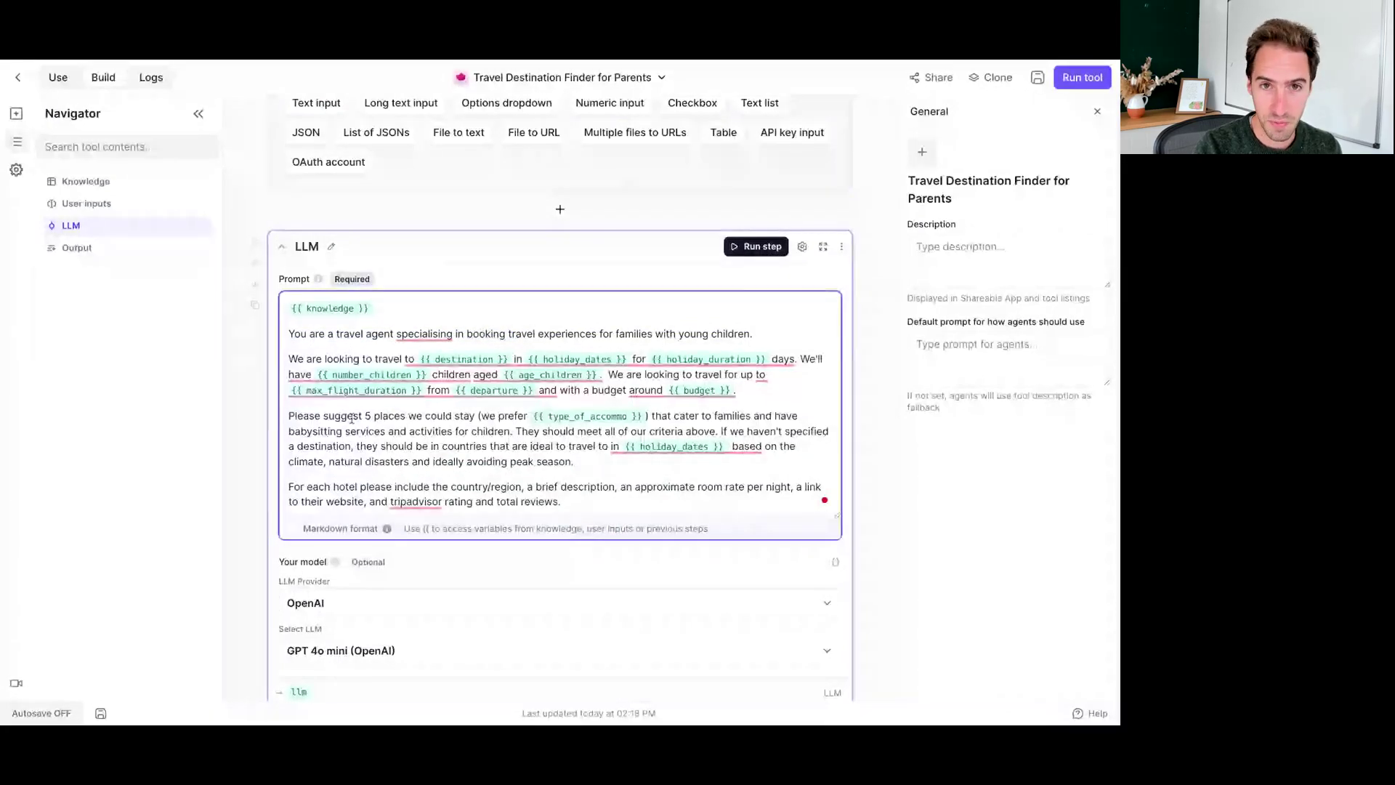
left_click_drag(314, 417, 359, 420)
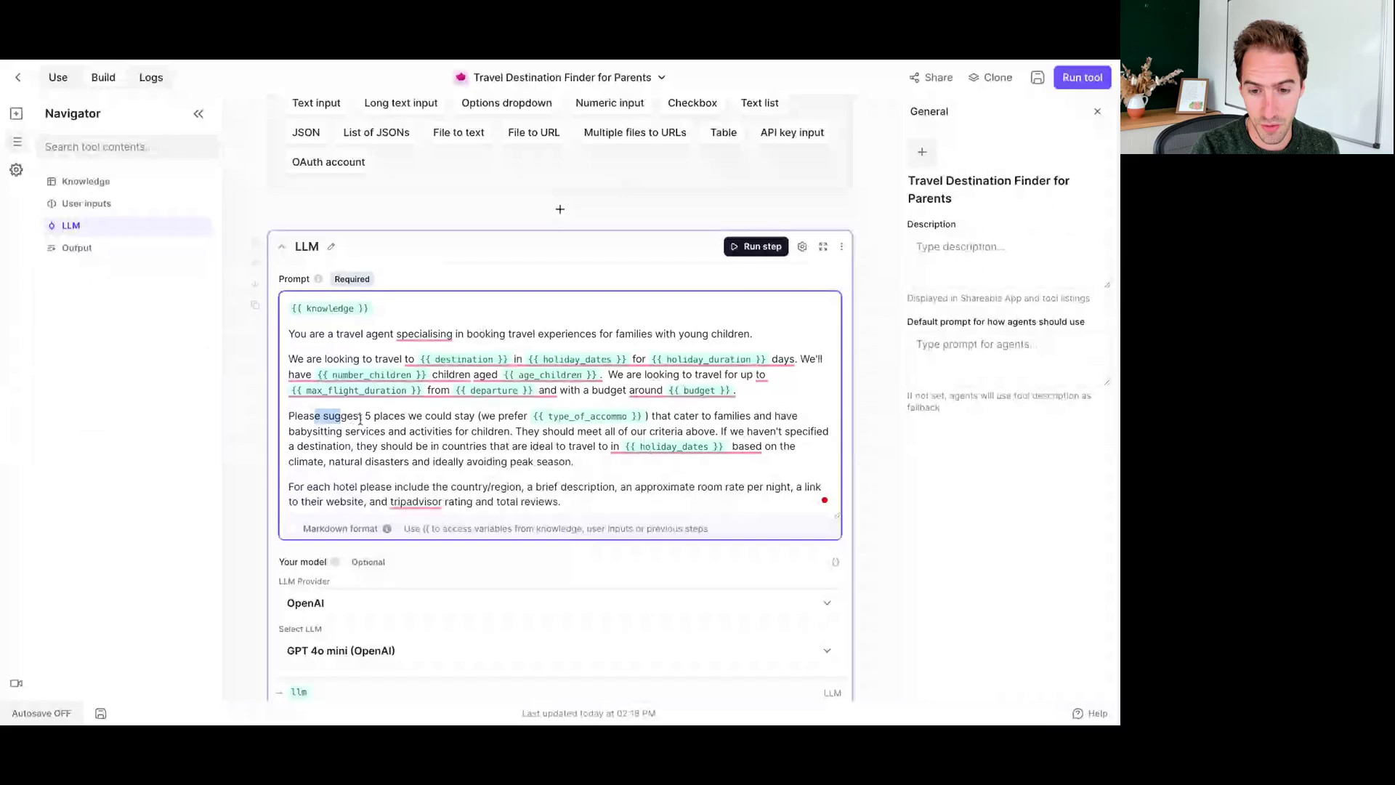
left_click(360, 420)
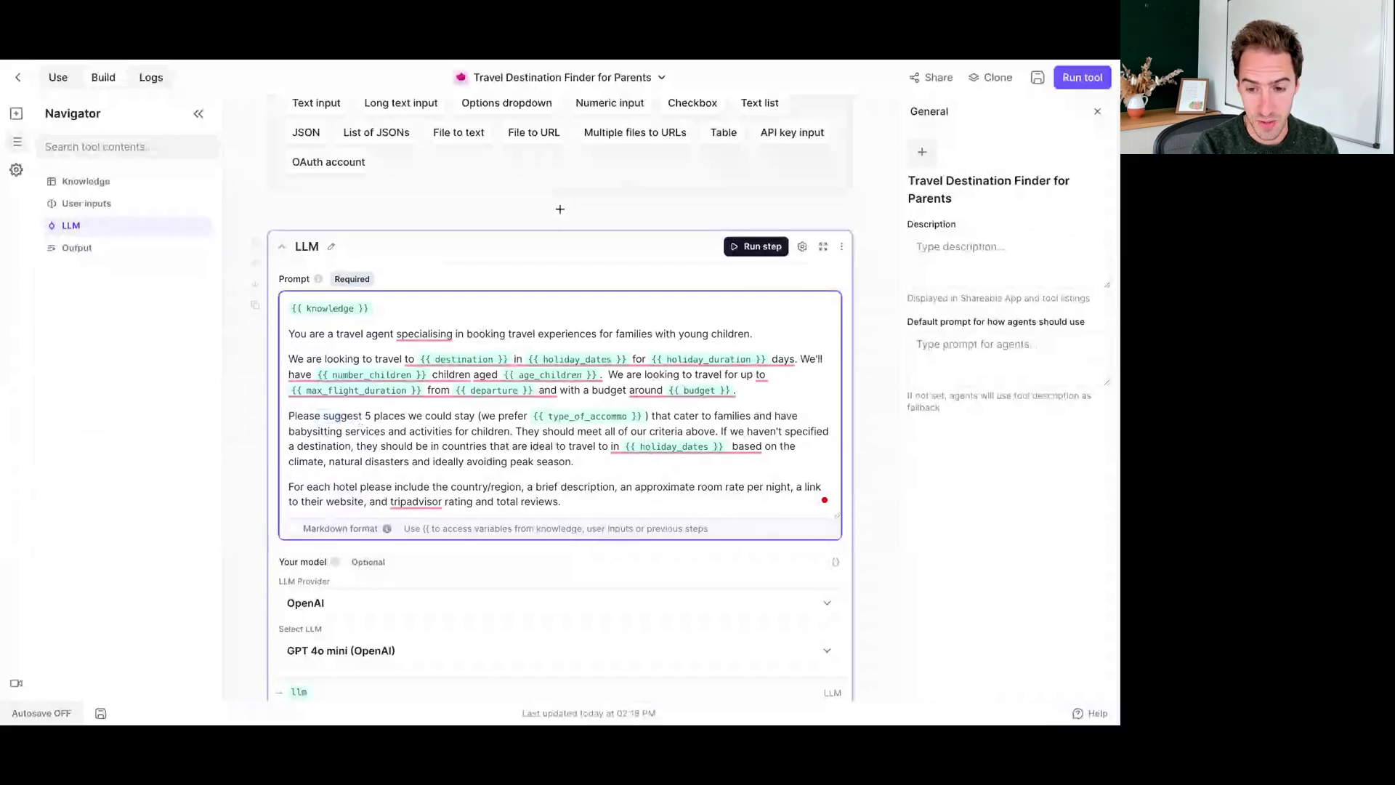
scroll(508, 429, "down", 1)
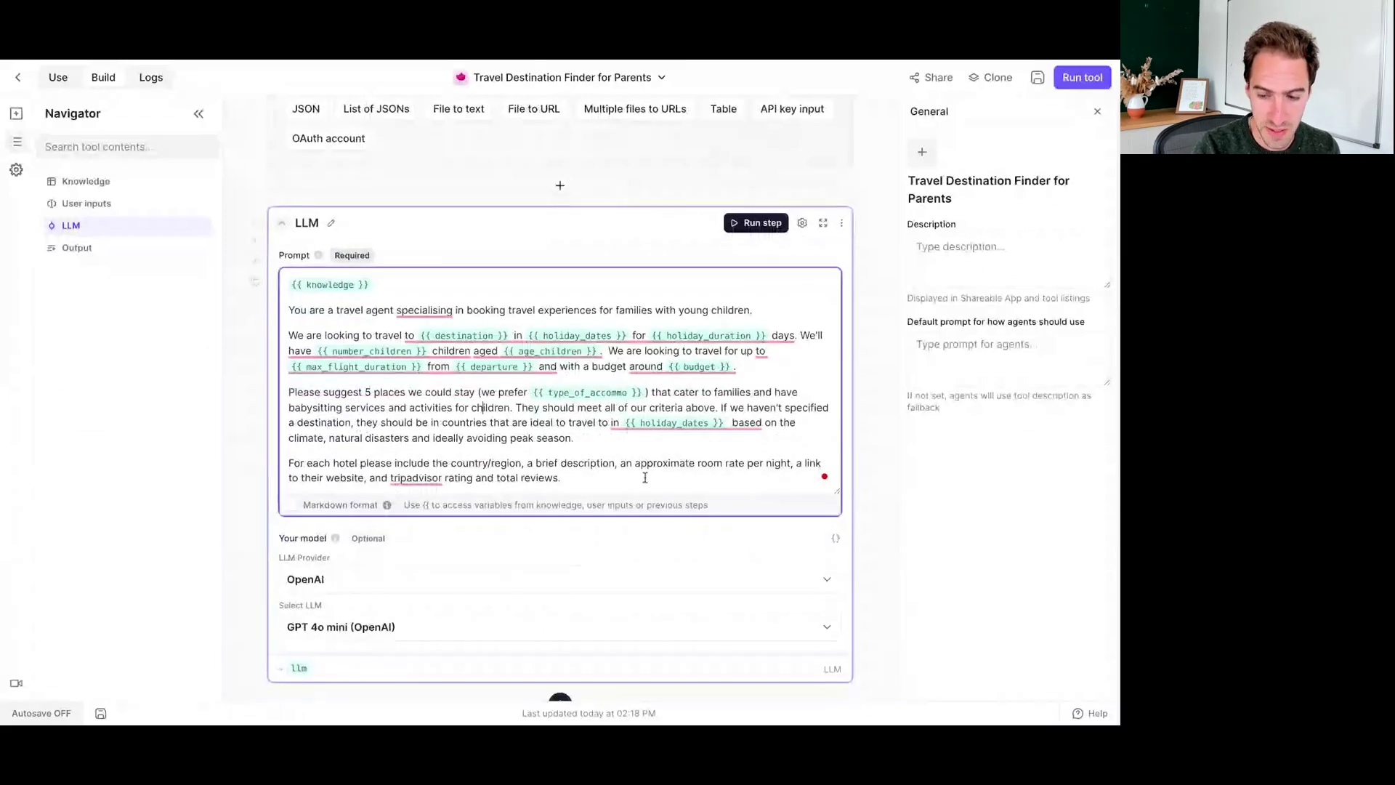
scroll(553, 444, "down", 4)
scroll(532, 478, "up", 8)
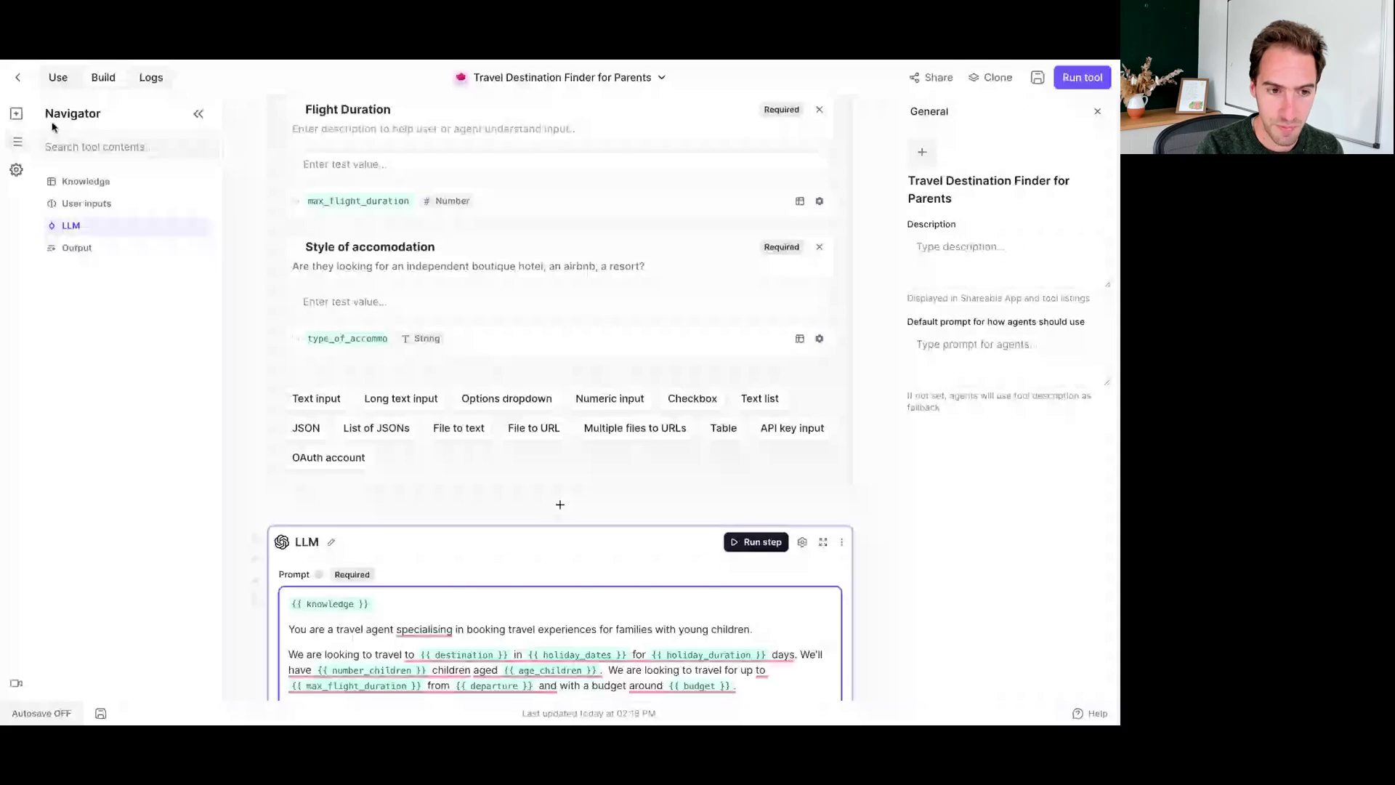
- Leave the tool editor and review the agent's Asia Trip Planning task
left_click(17, 77)
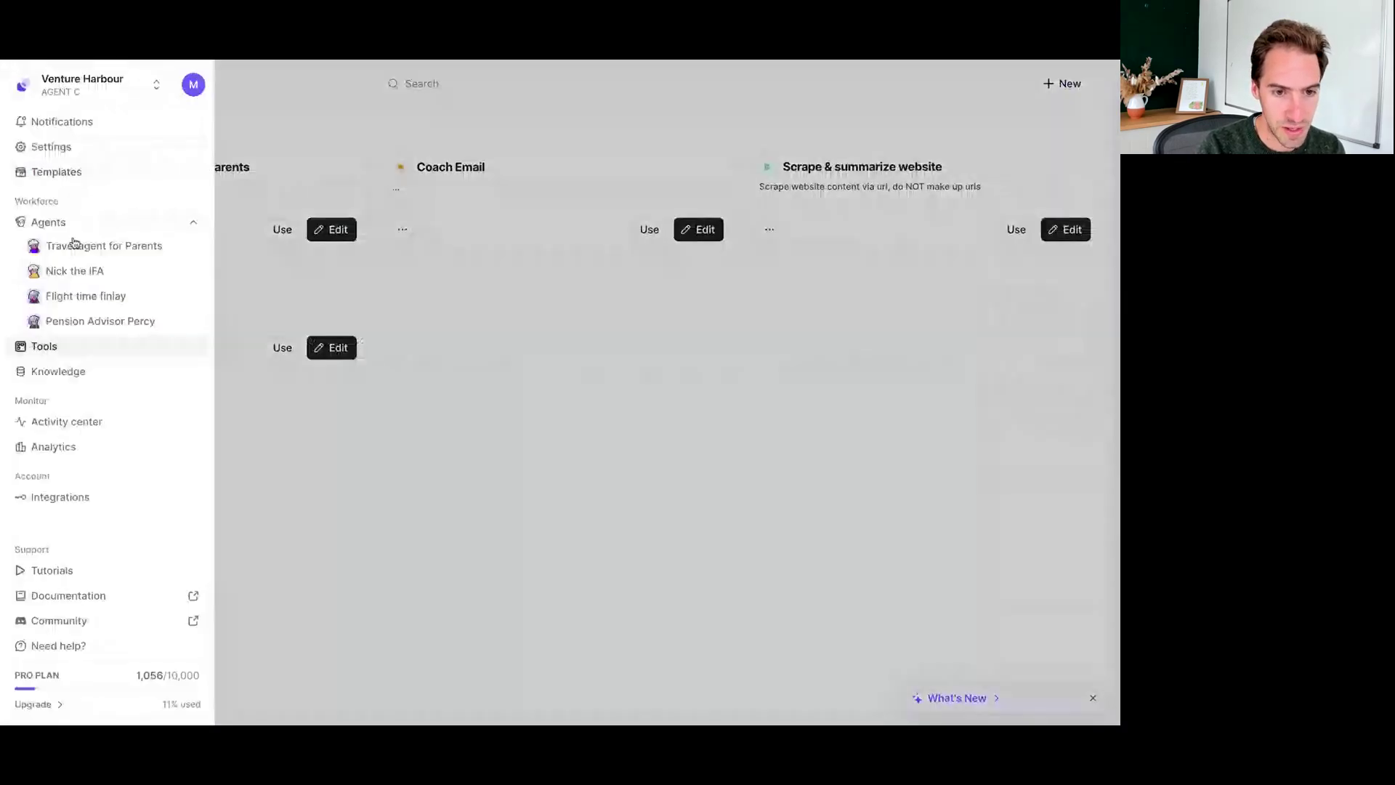
left_click(75, 245)
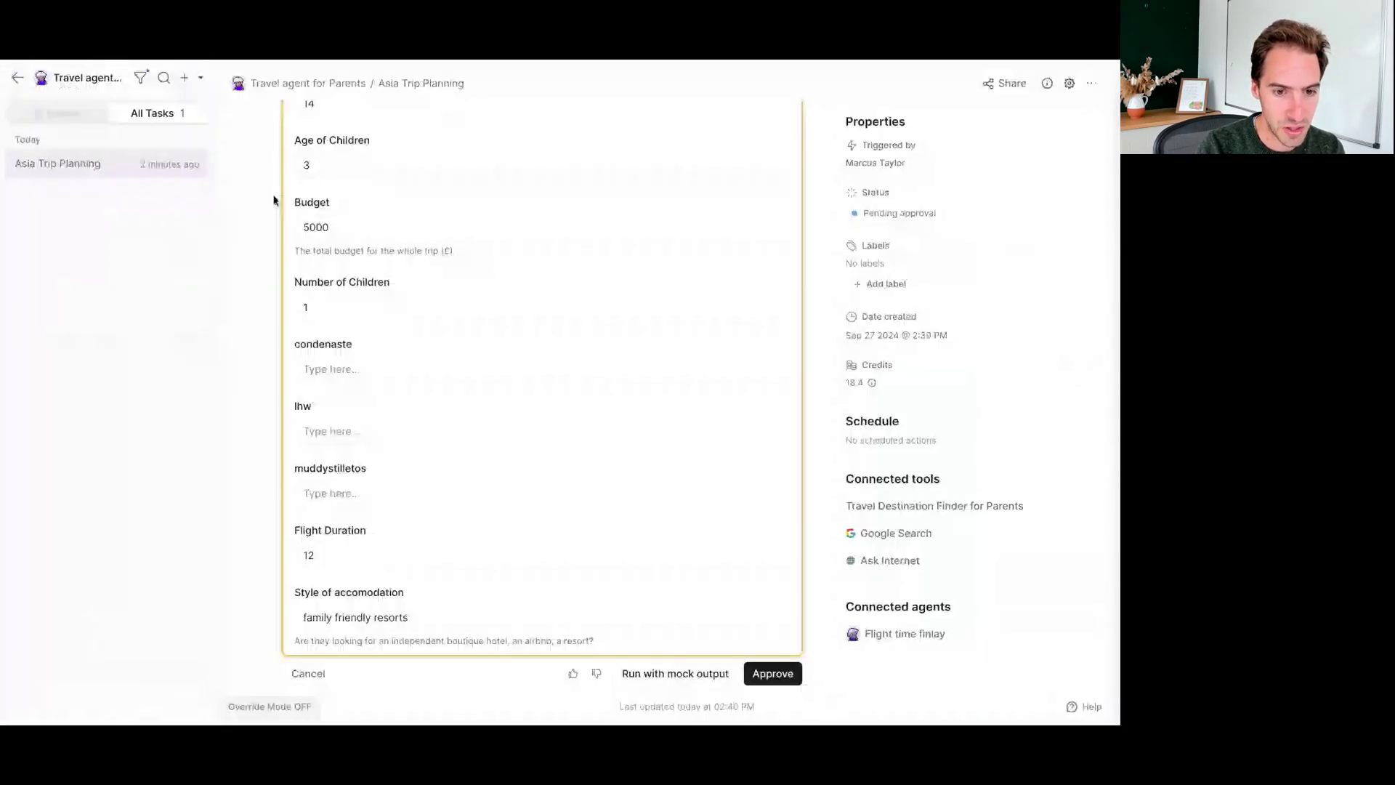
scroll(254, 451, "down", 6)
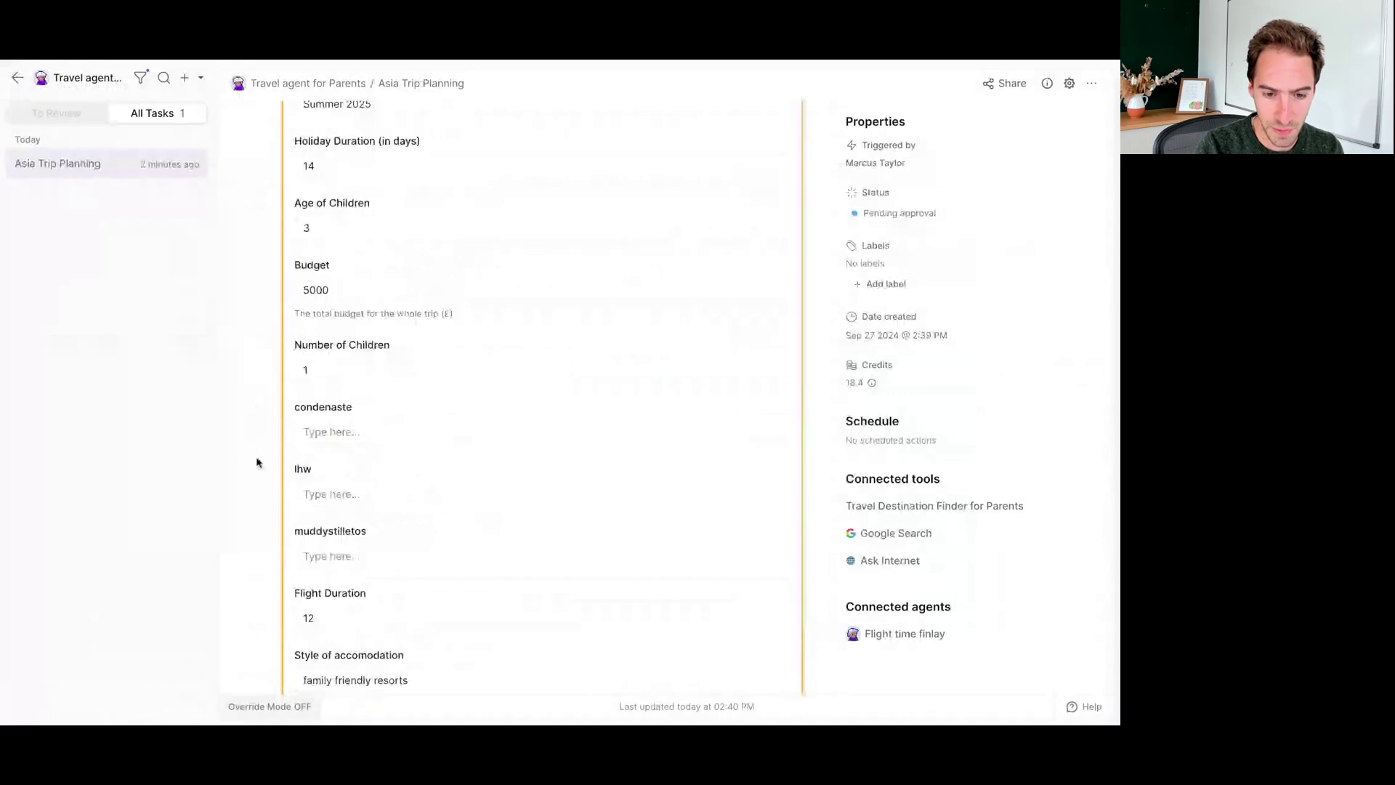
scroll(795, 624, "down", 1)
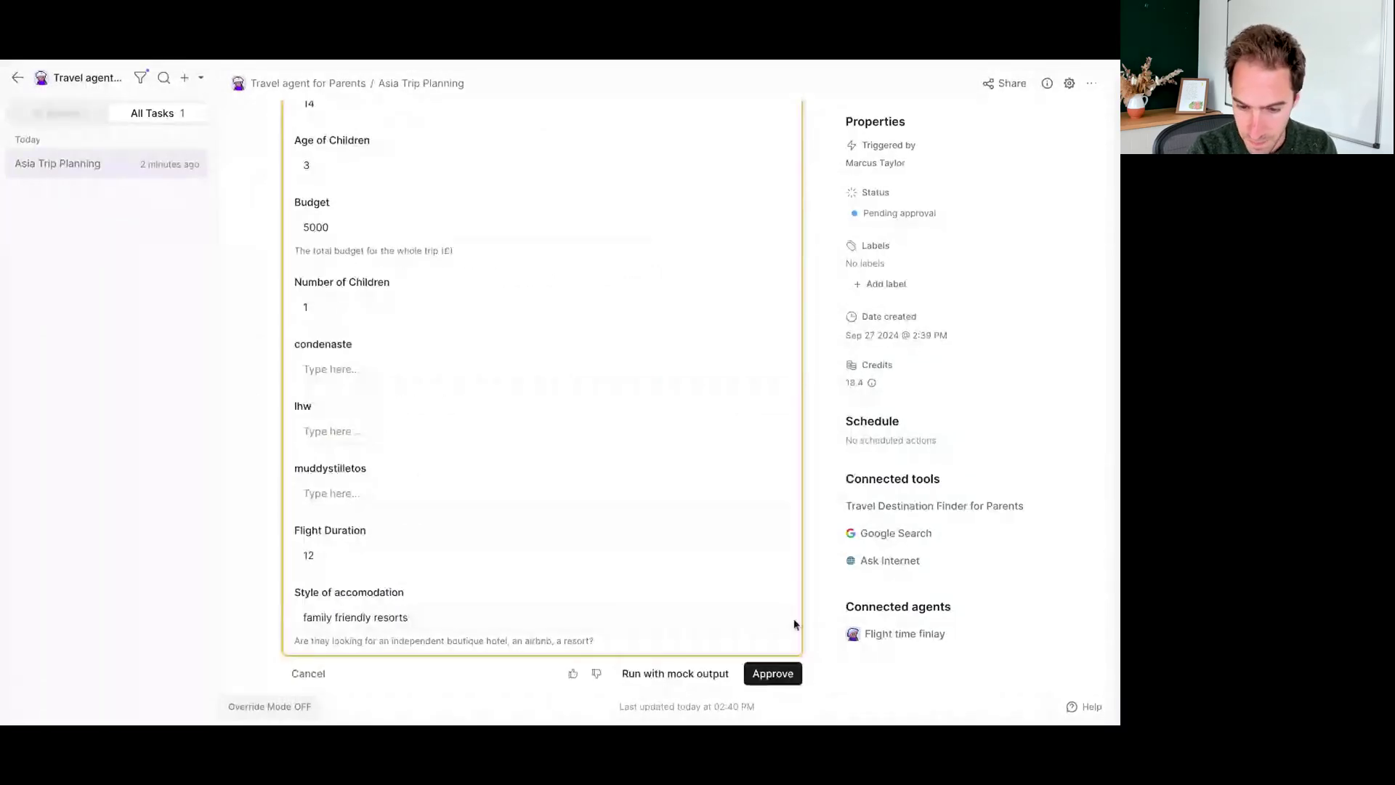
scroll(545, 412, "up", 10)
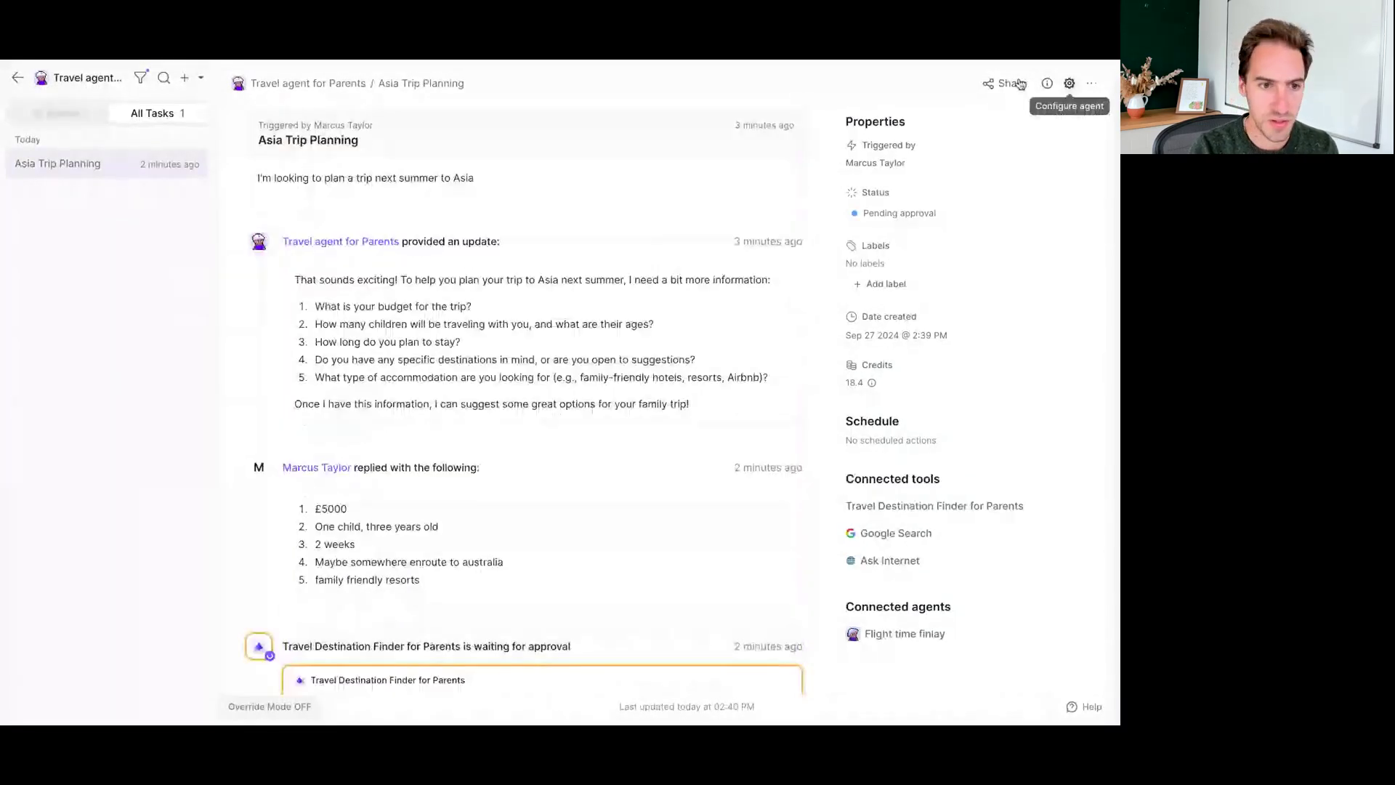
- Set the Travel Destination Finder for Parents tool to Auto run and save the agent
left_click(1069, 83)
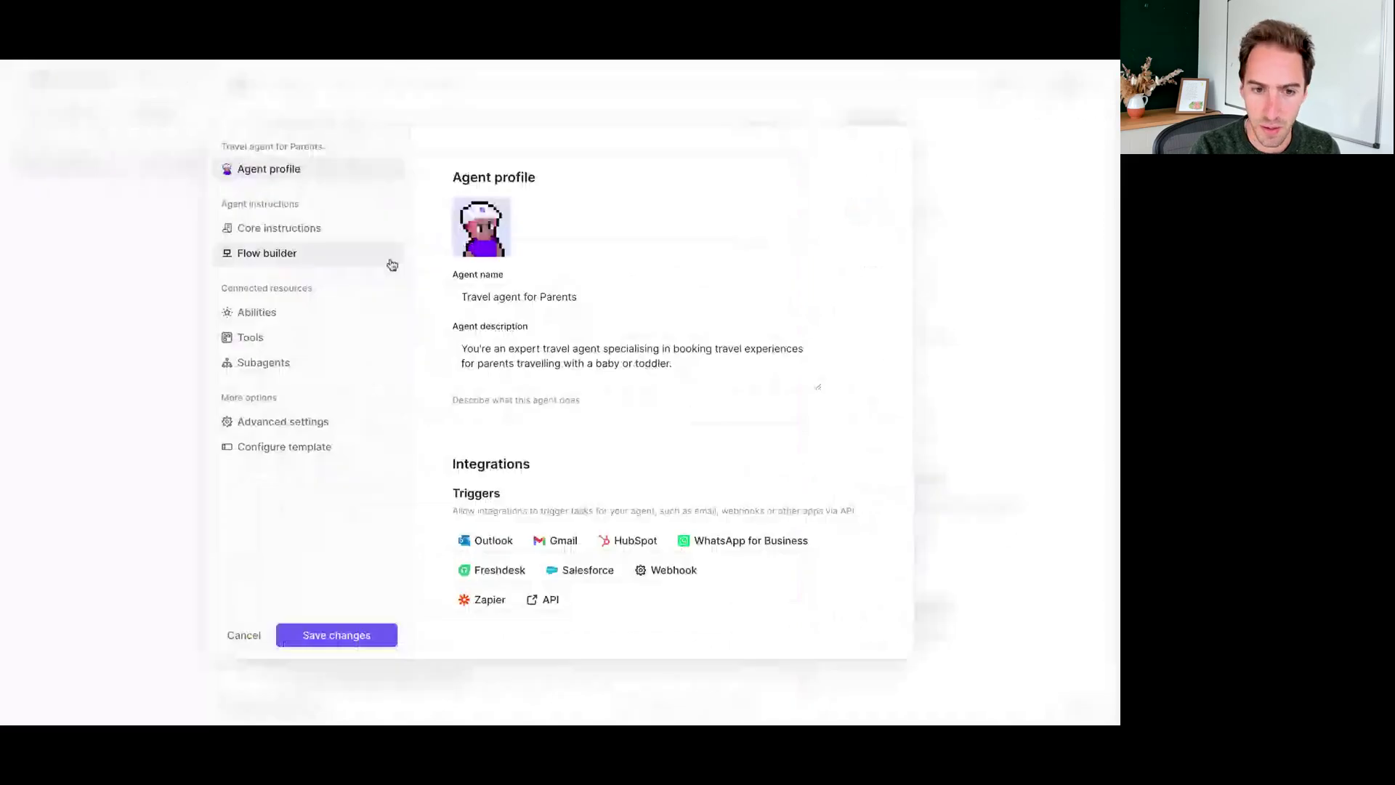
left_click(254, 340)
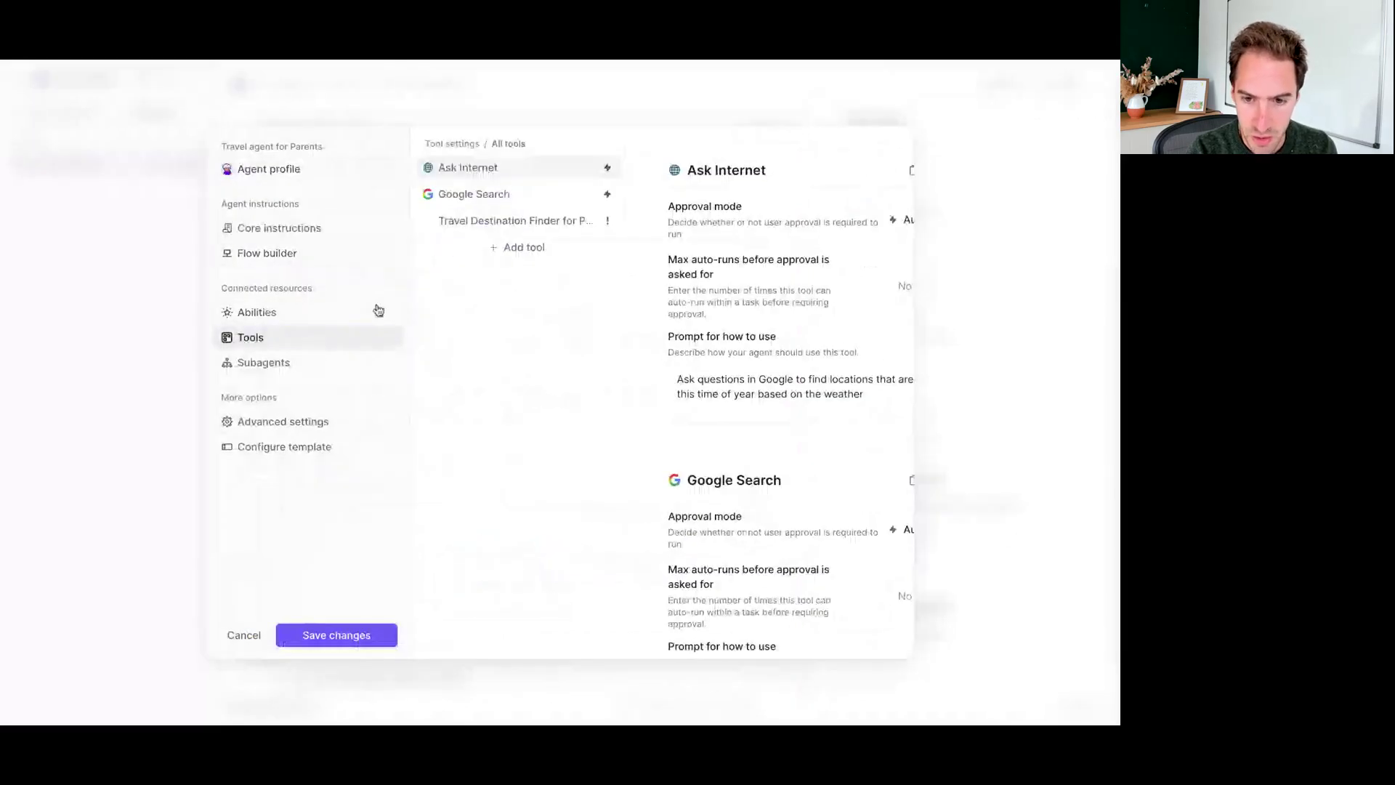
scroll(567, 222, "down", 1)
left_click(567, 221)
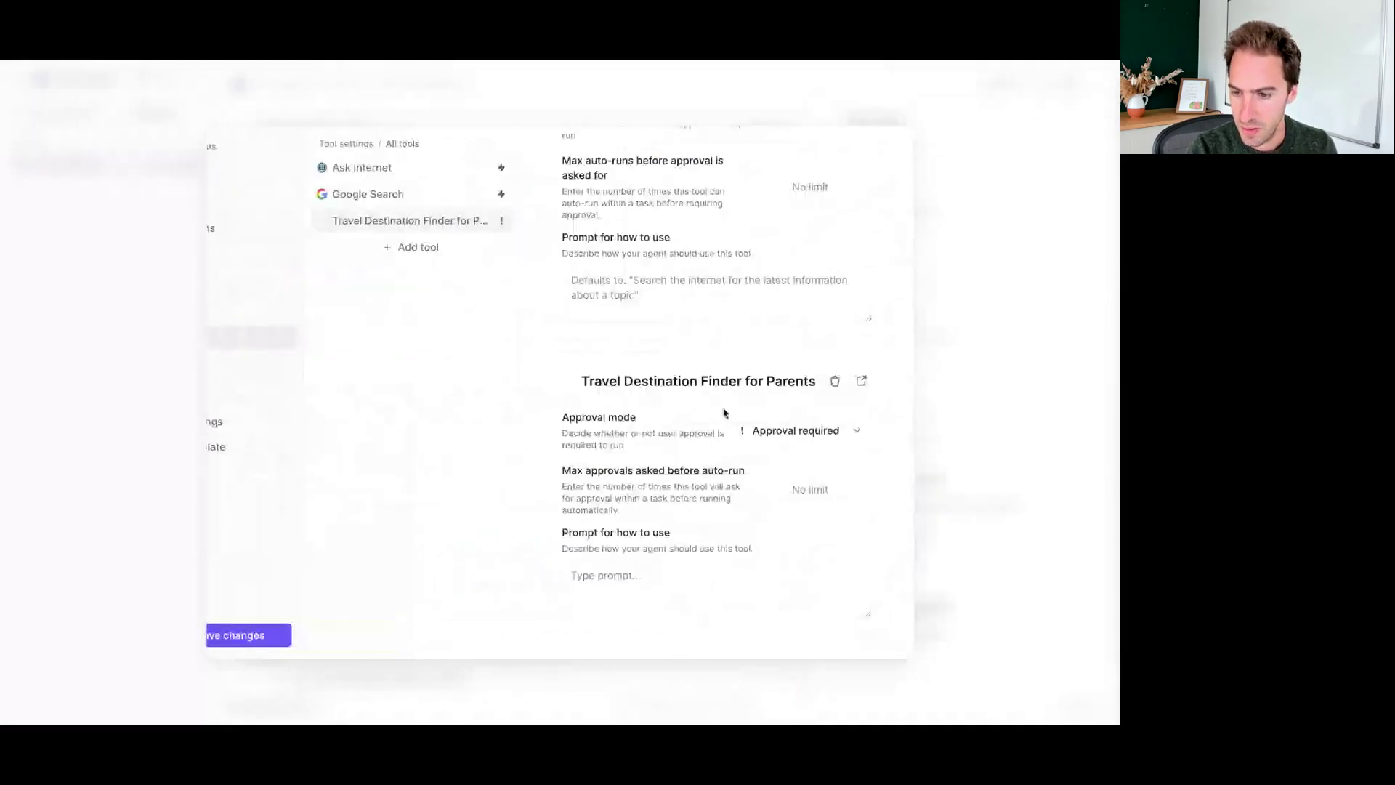
left_click(795, 430)
left_click(775, 488)
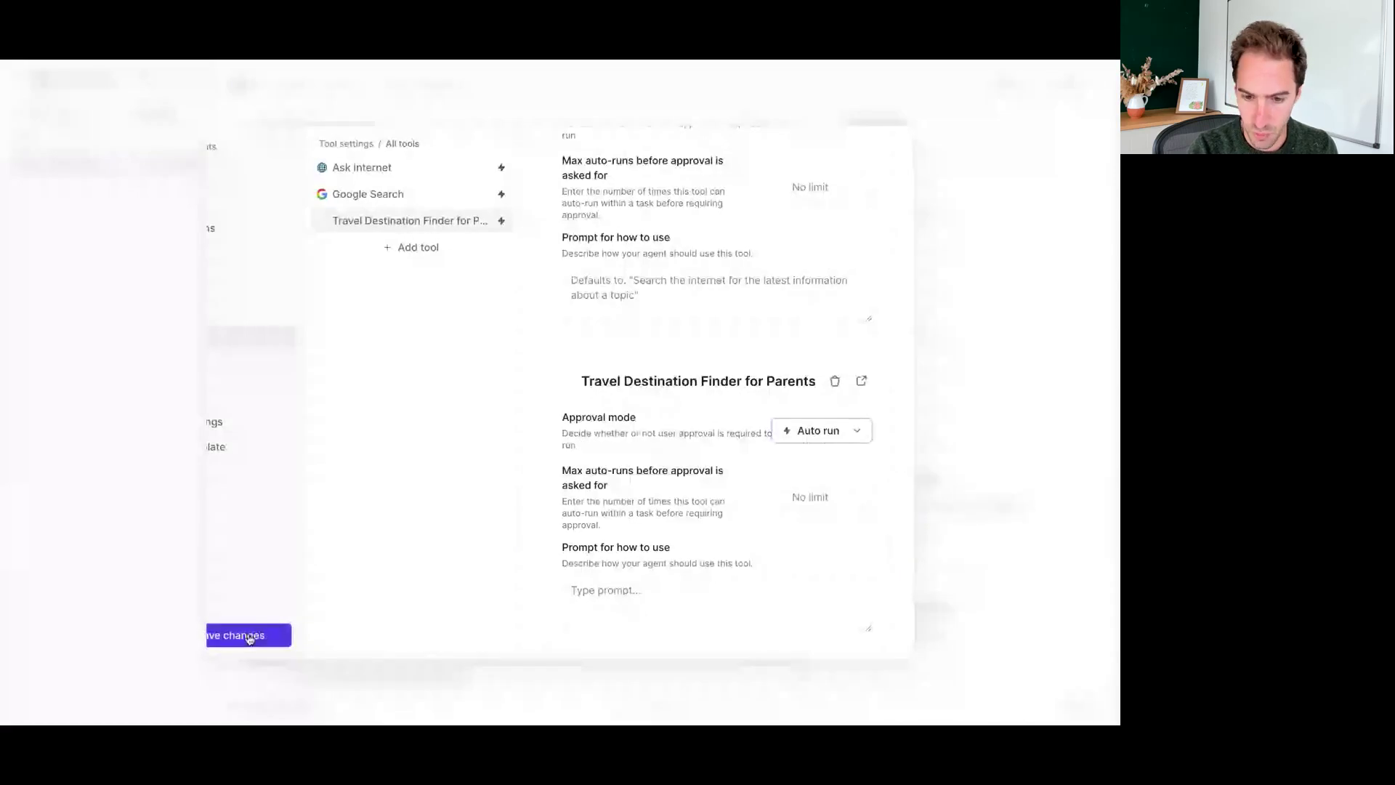
left_click(249, 636)
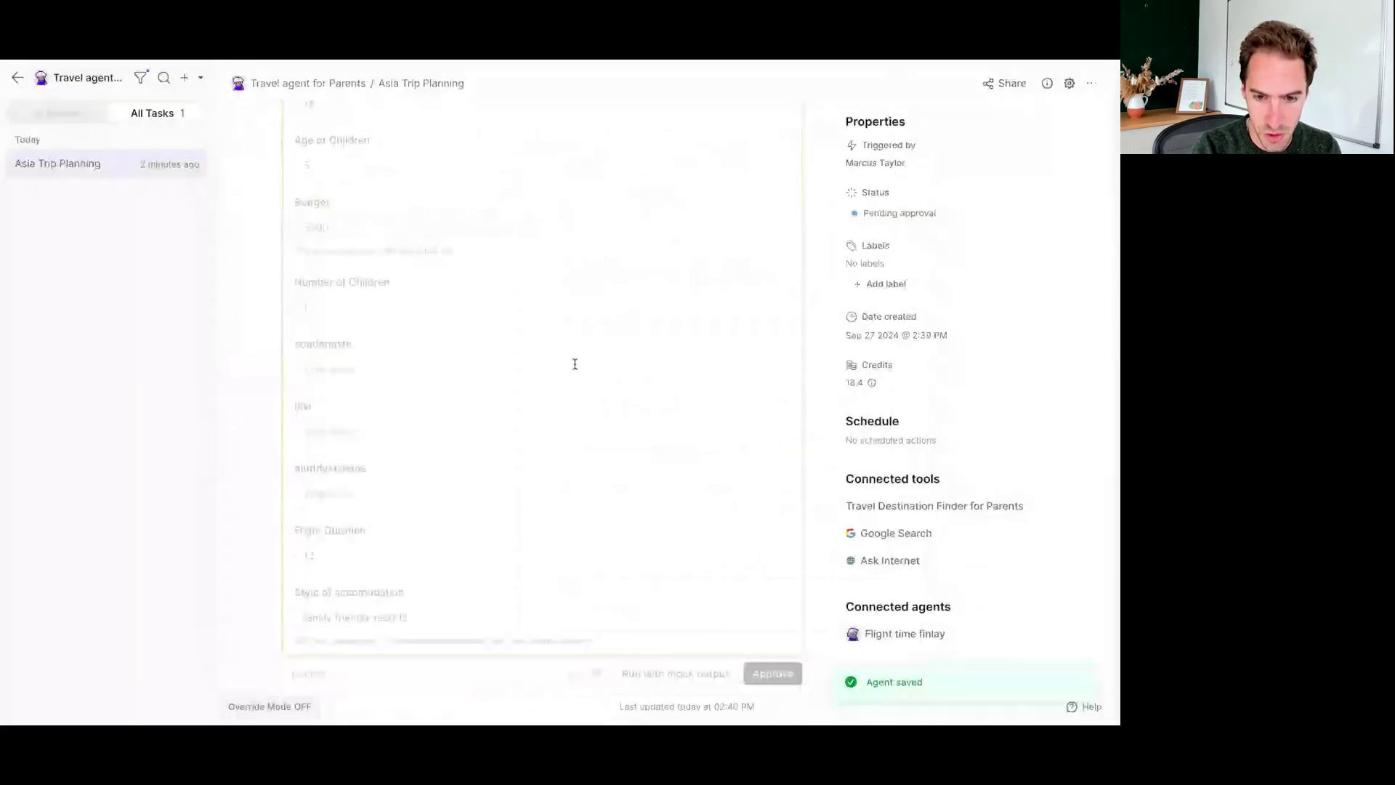
- Approve the pending task and expand the background step to see which tool it used
left_click(760, 673)
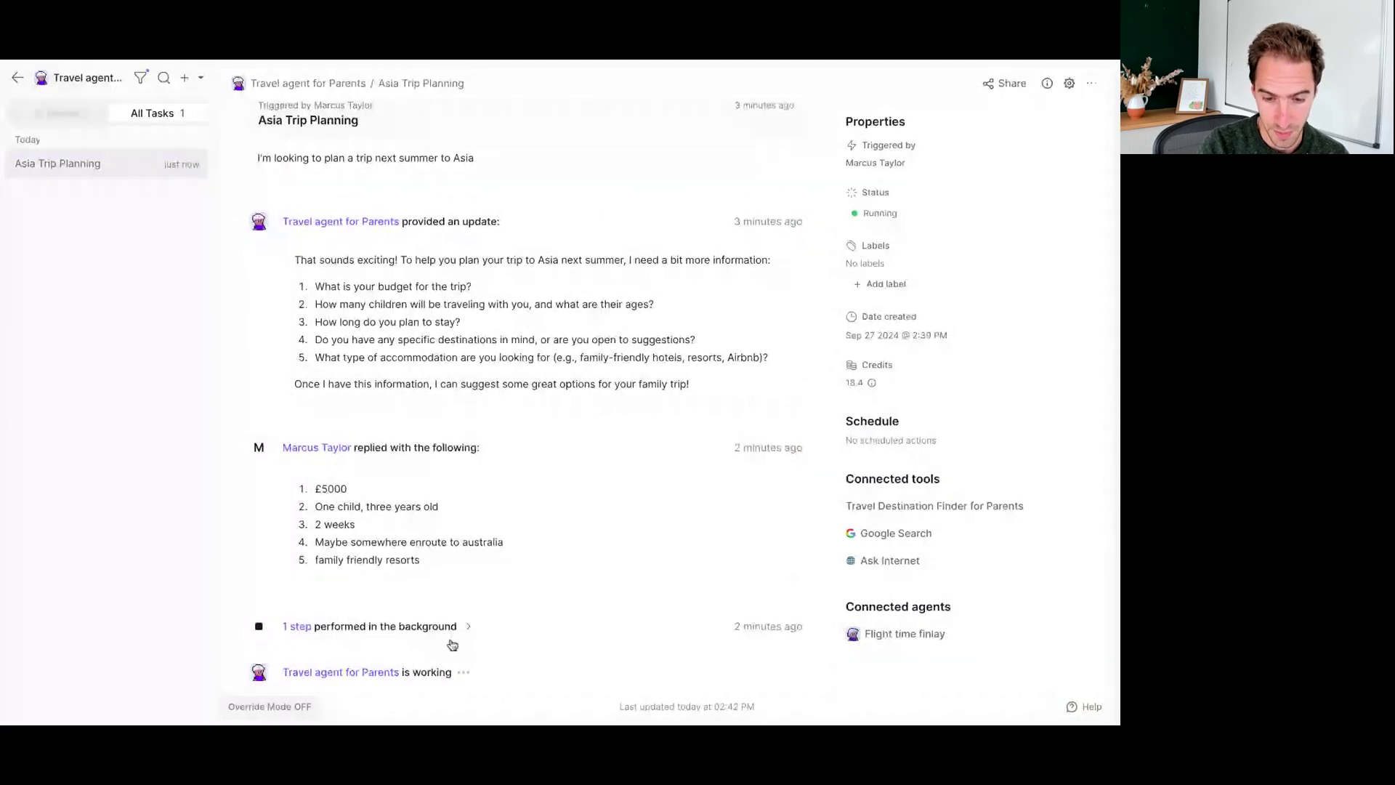
left_click(450, 630)
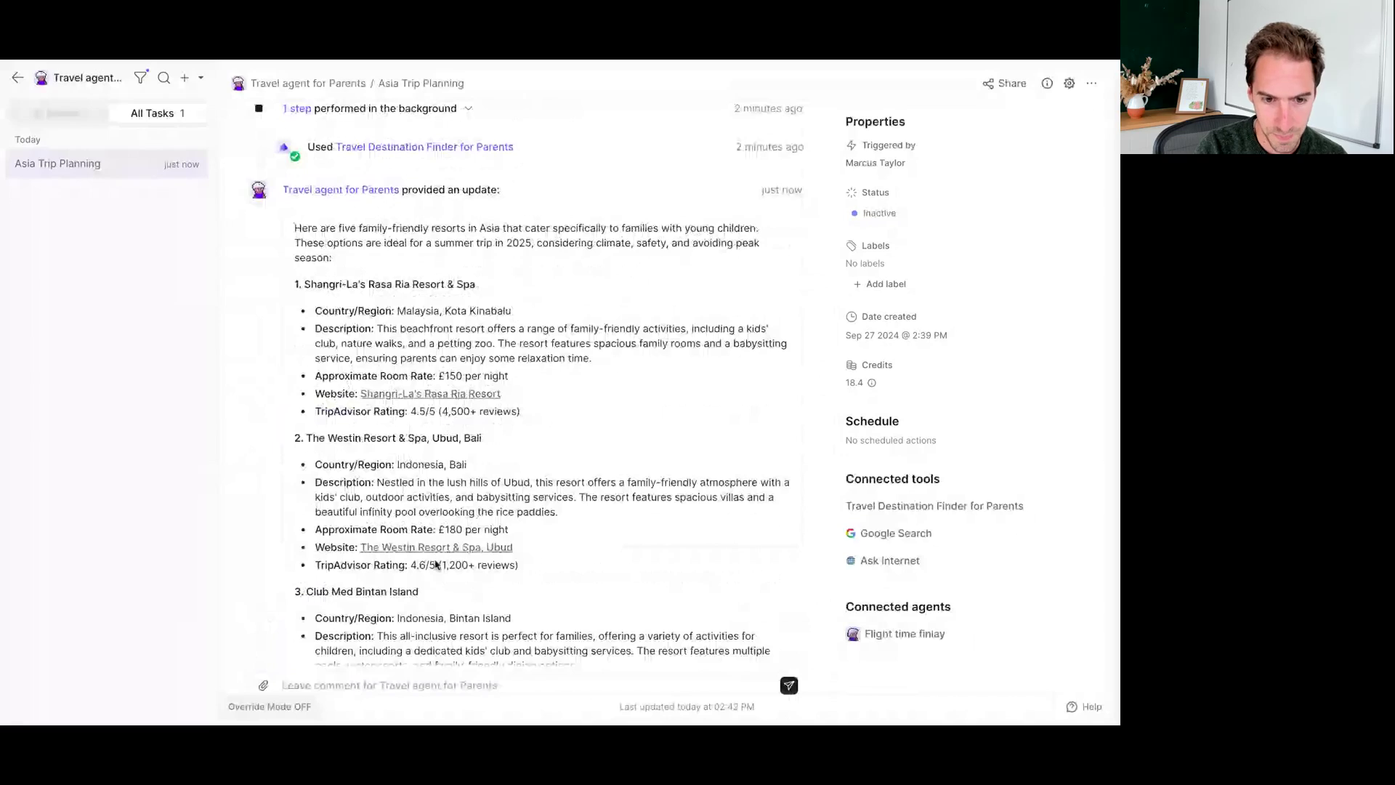
scroll(392, 446, "up", 3)
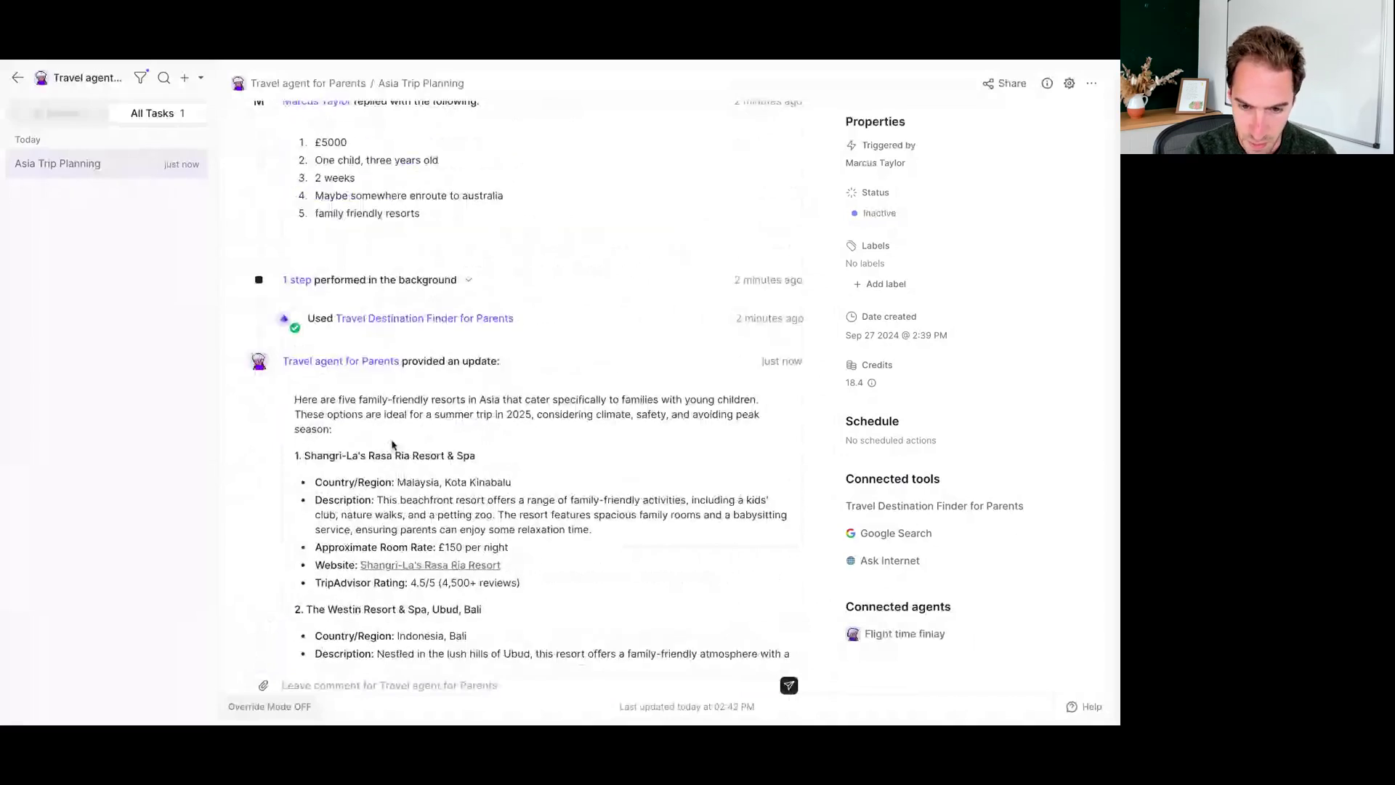
scroll(588, 434, "down", 3)
- Read through the five family-friendly resort suggestions, priced £150 to £300 per night
left_click_drag(359, 308, 484, 394)
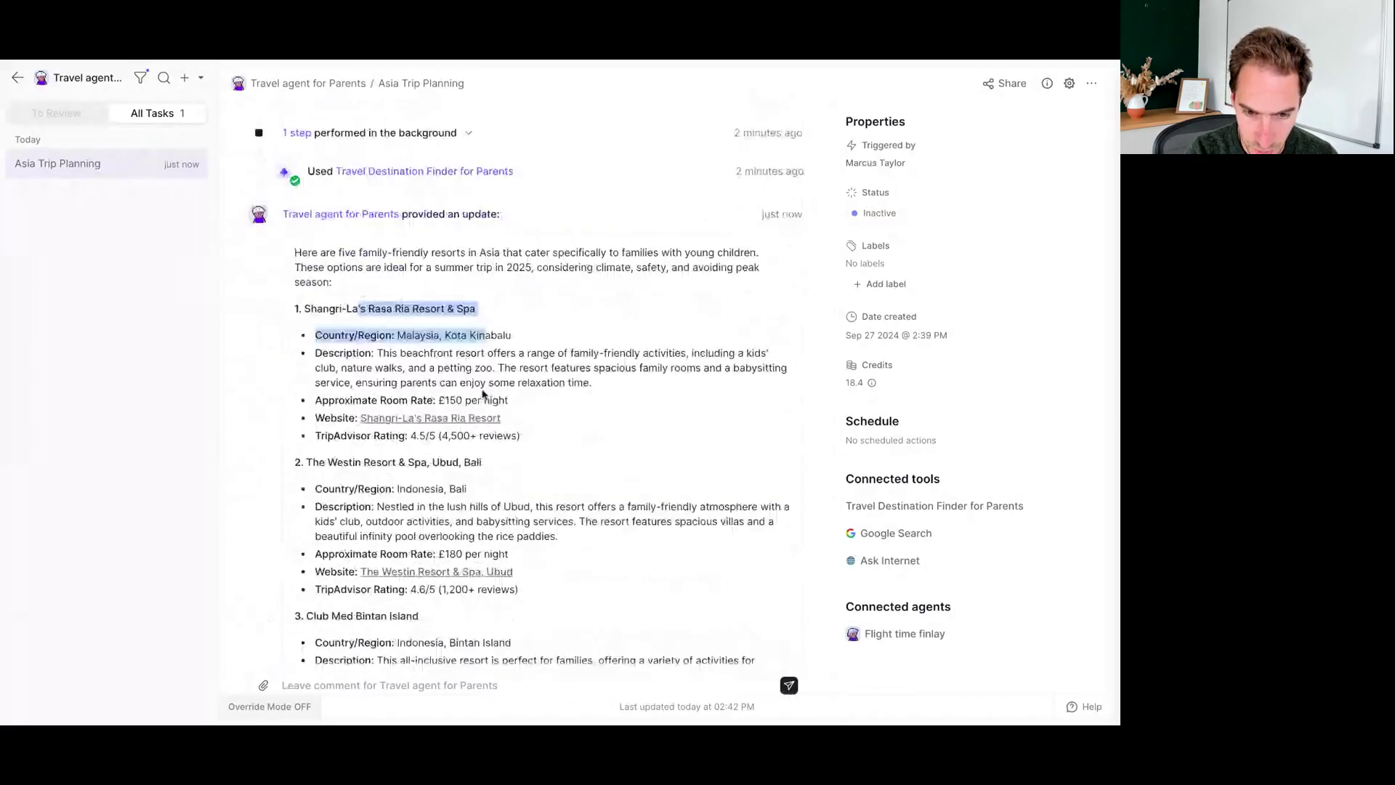
scroll(436, 398, "down", 1)
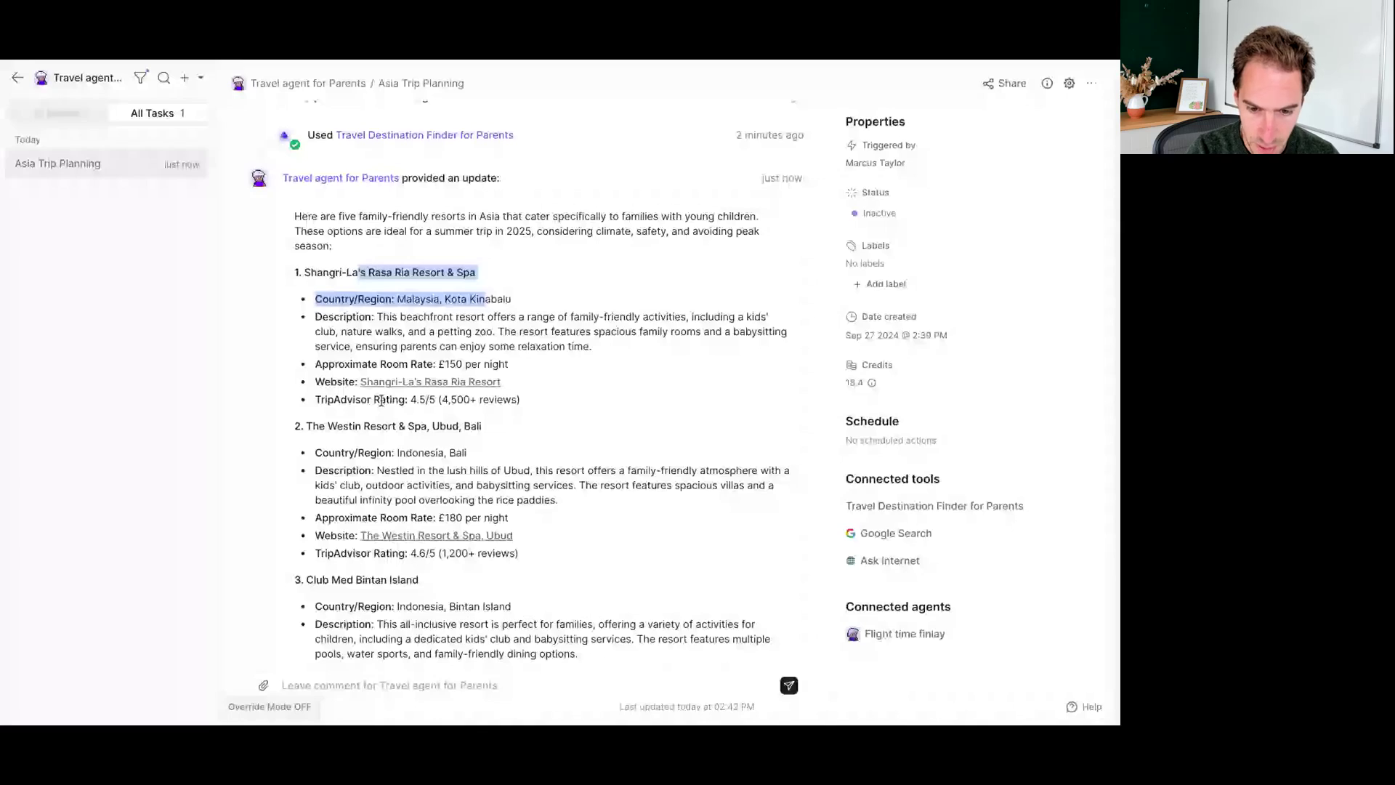
left_click_drag(470, 312, 592, 346)
left_click(592, 346)
scroll(444, 379, "down", 5)
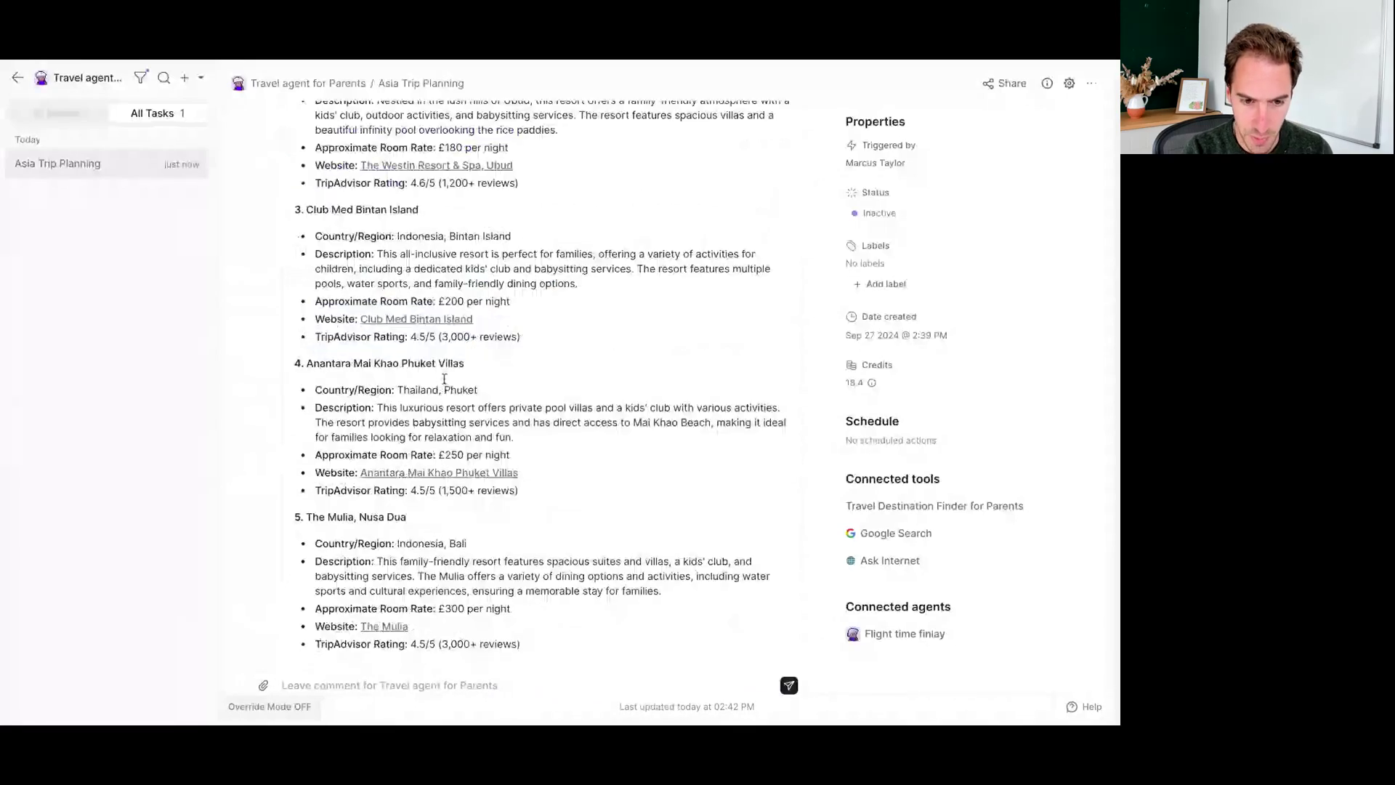
scroll(458, 378, "down", 3)
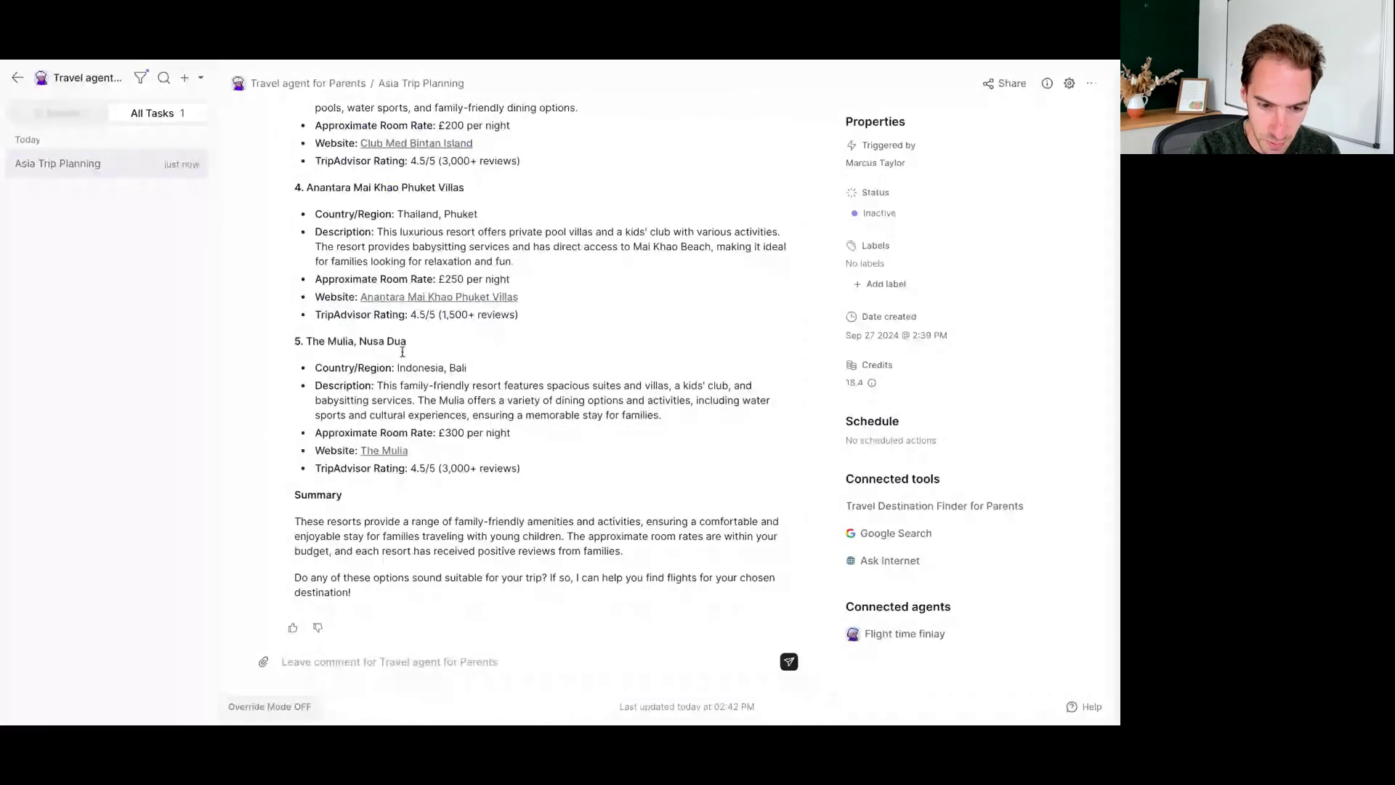
- Reply 'Option 5 looks great!' to choose The Mulia resort
left_click(324, 663)
type("Option 5 looks g")
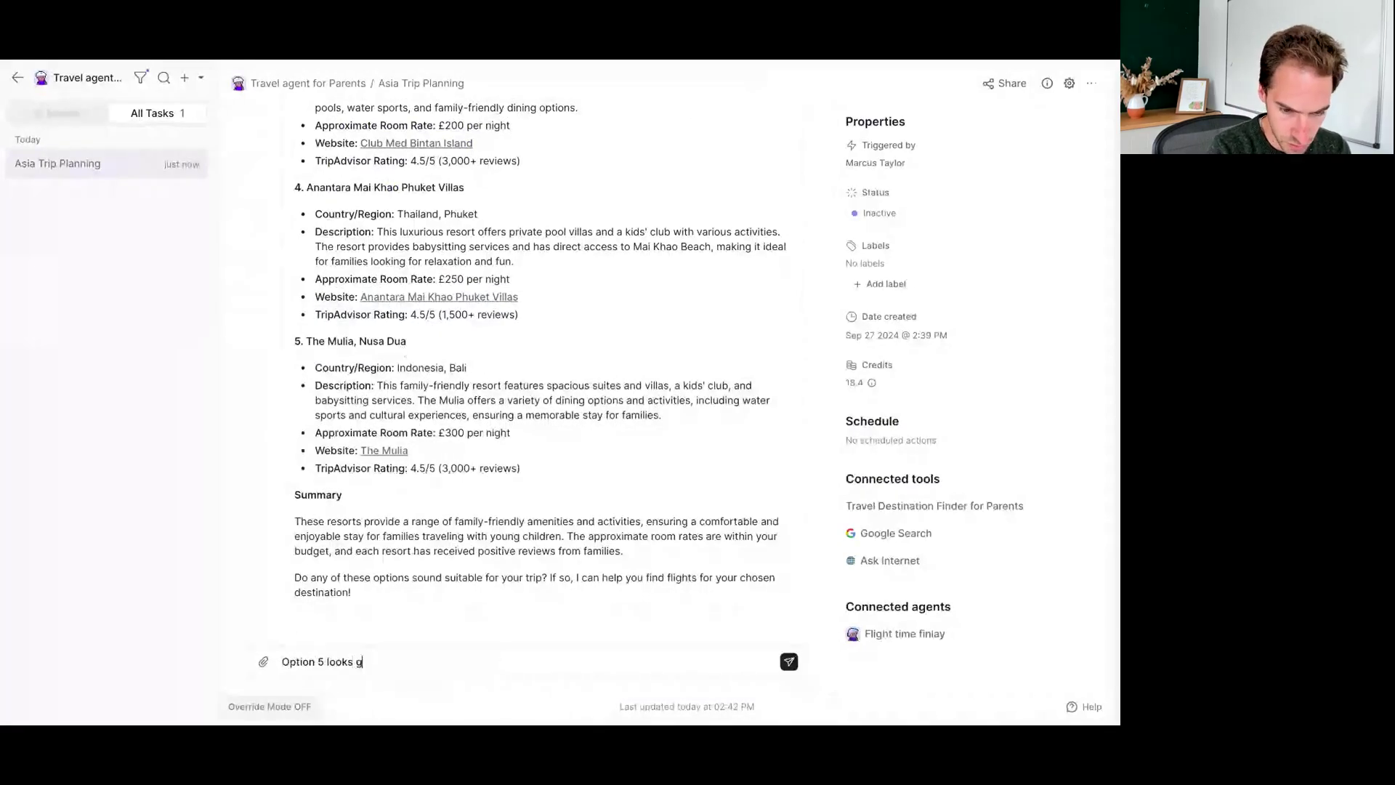
type("reat!")
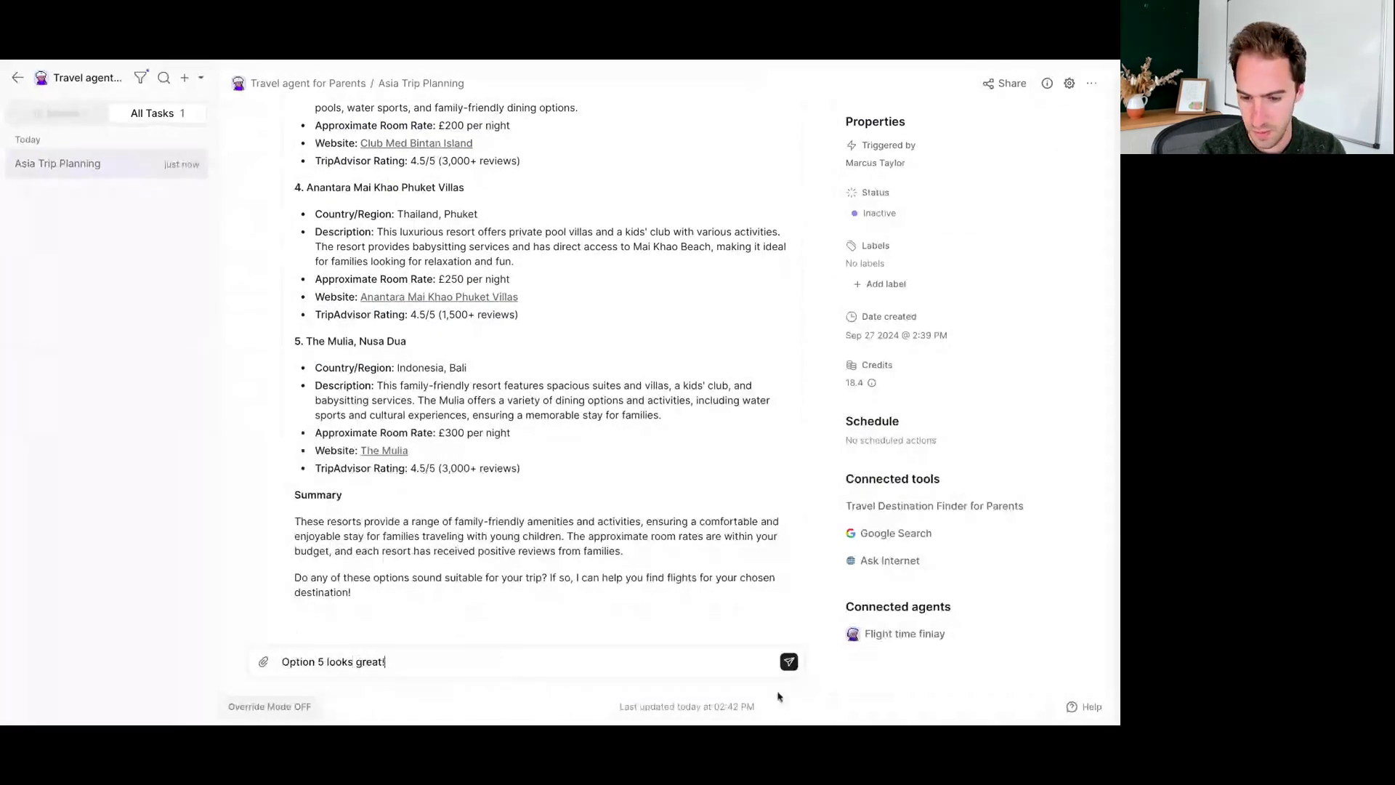
left_click(789, 663)
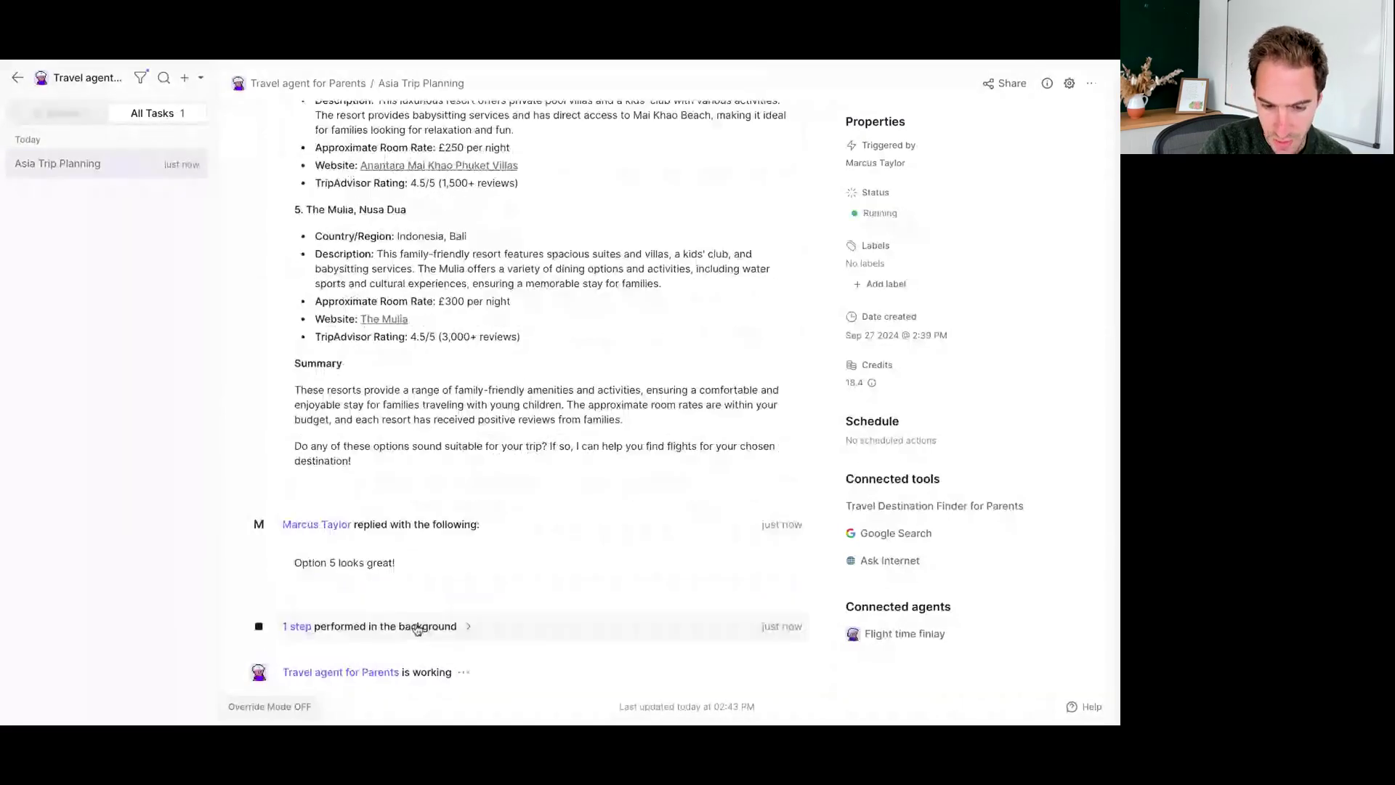
- Expand the background step to see the delegation to Flight time finlay and its four London–Bali flight options
left_click(418, 626)
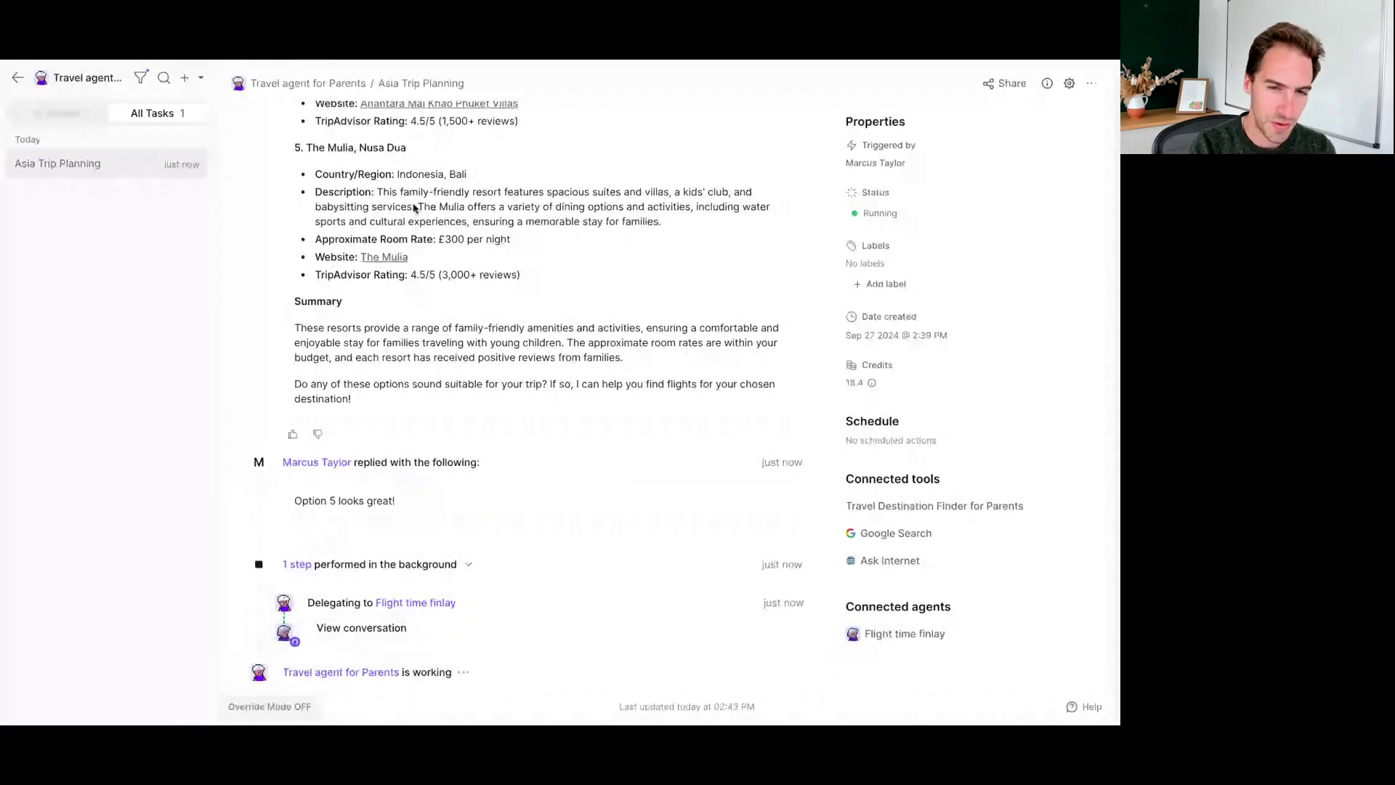
scroll(414, 208, "up", 2)
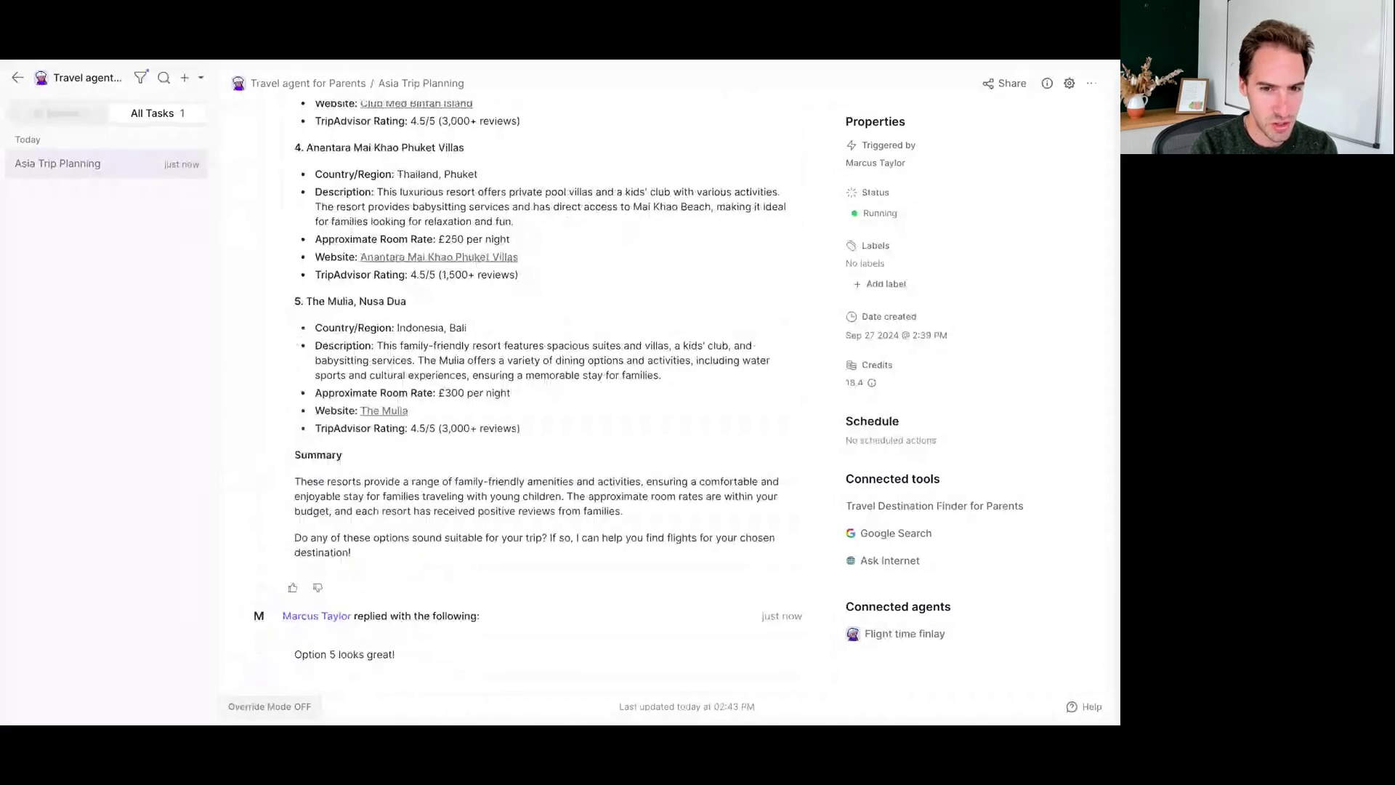
scroll(414, 208, "up", 7)
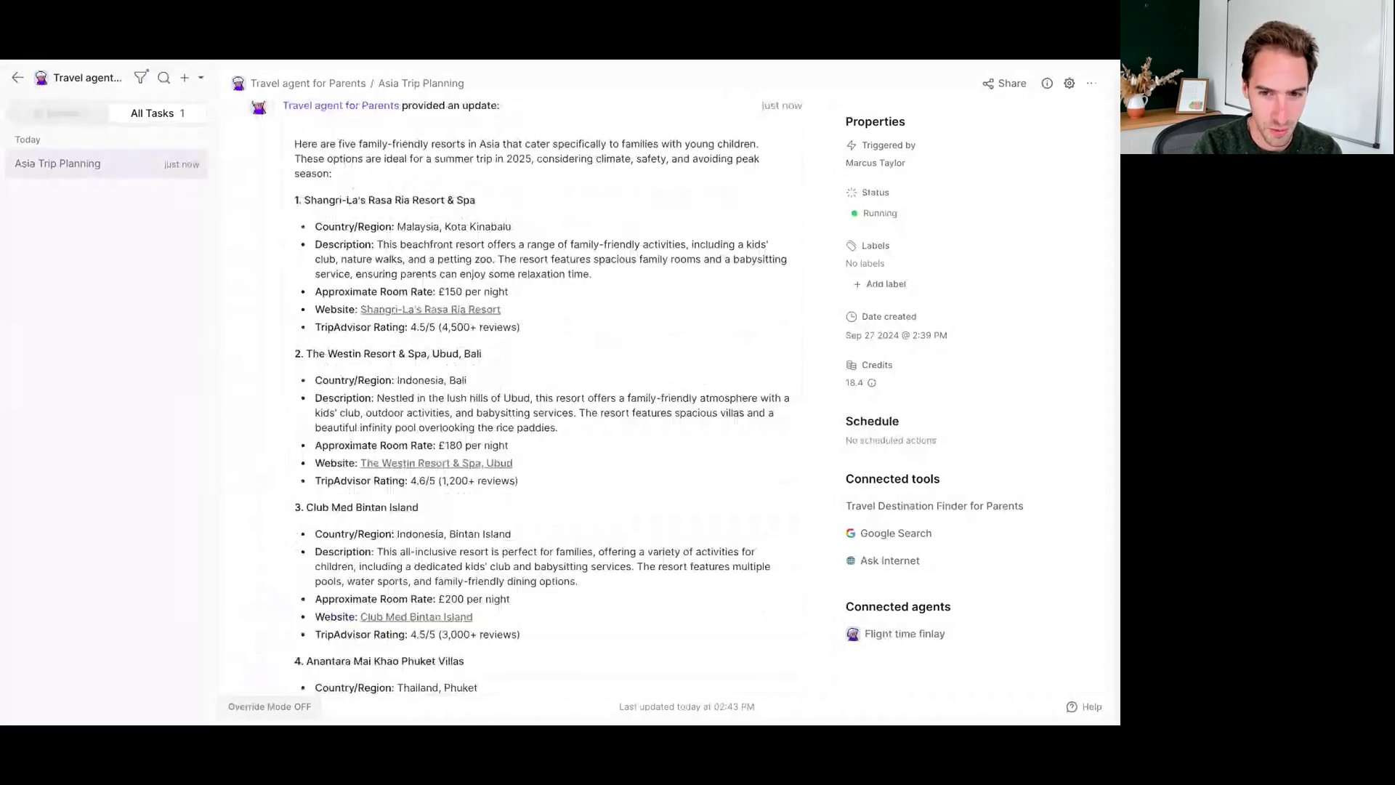
scroll(523, 392, "up", 5)
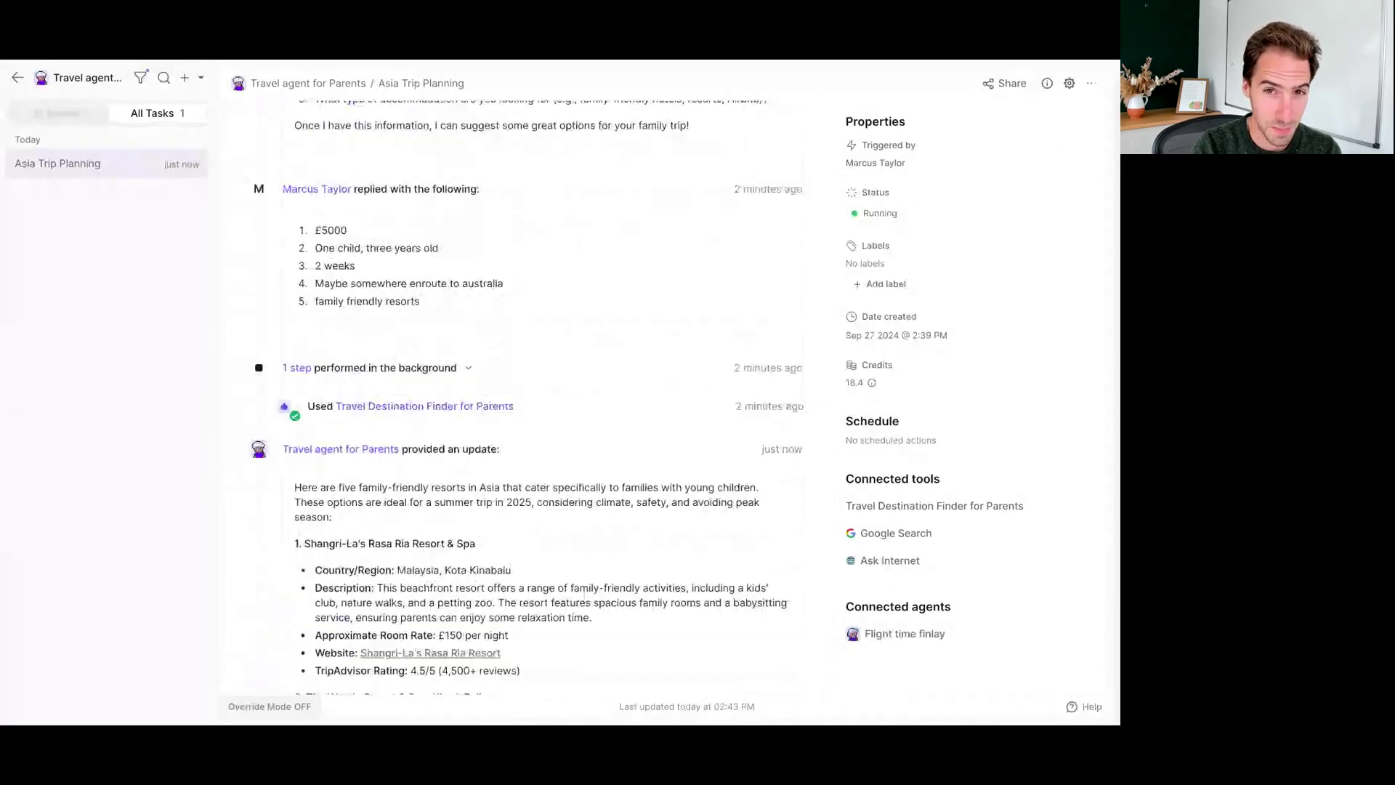
scroll(526, 397, "up", 1)
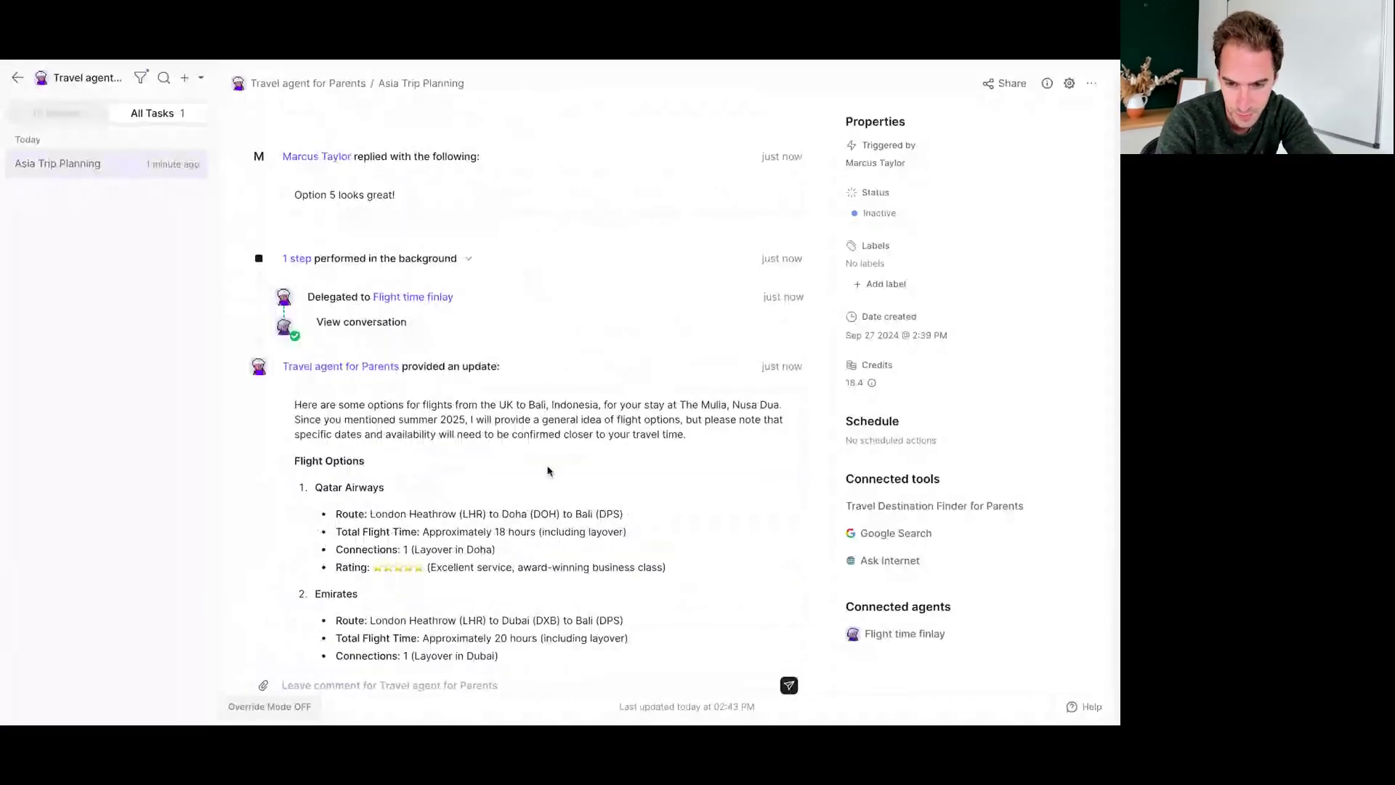
scroll(436, 458, "down", 2)
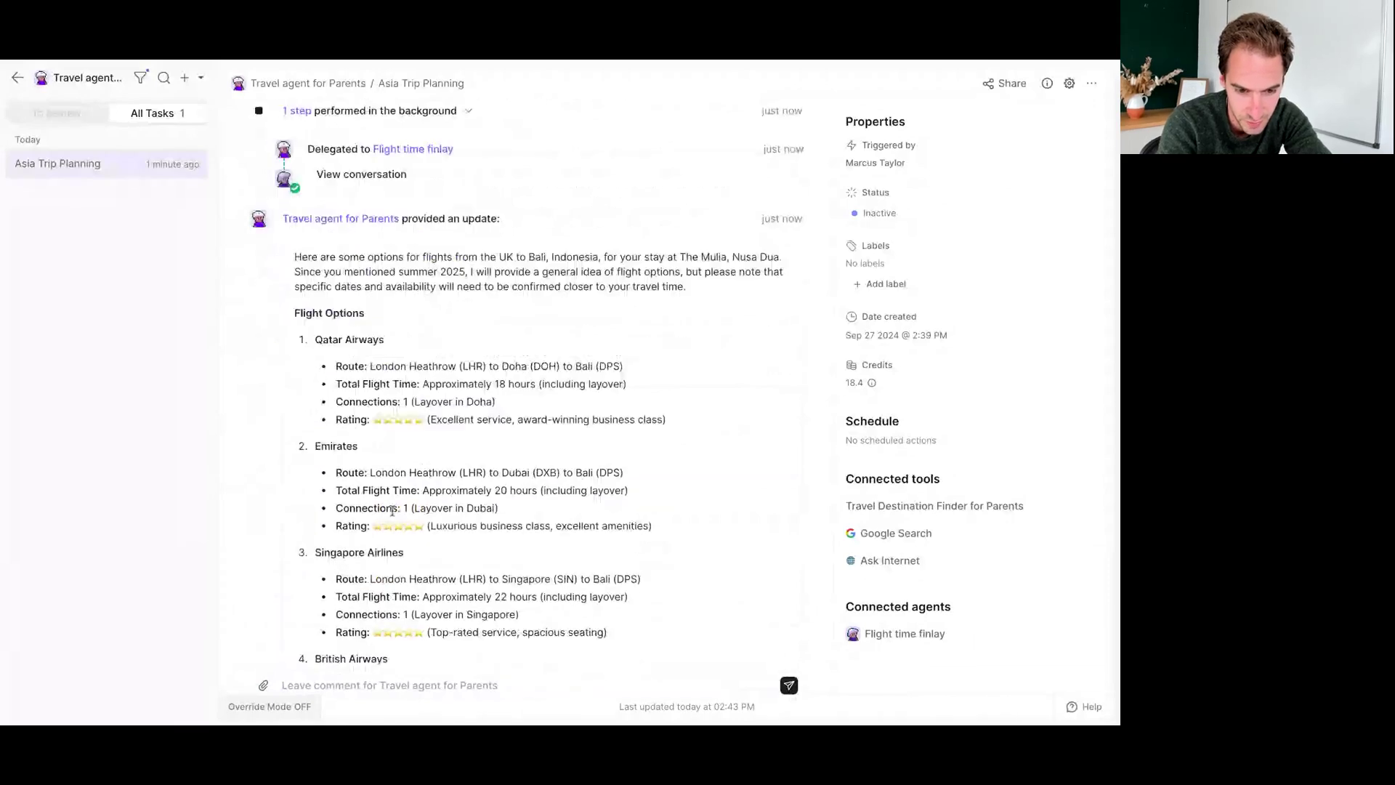
scroll(525, 497, "up", 1)
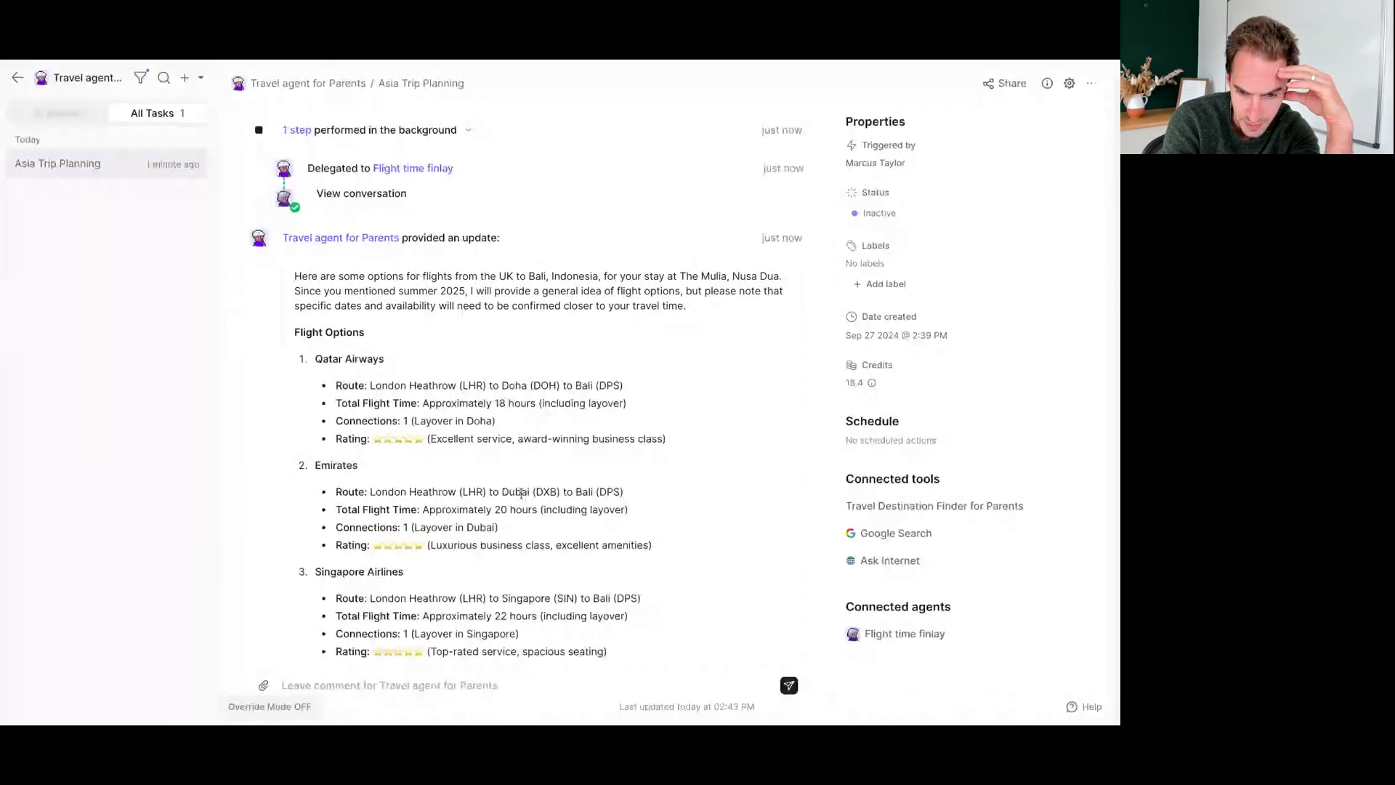
triple_click(521, 494)
scroll(402, 448, "down", 5)
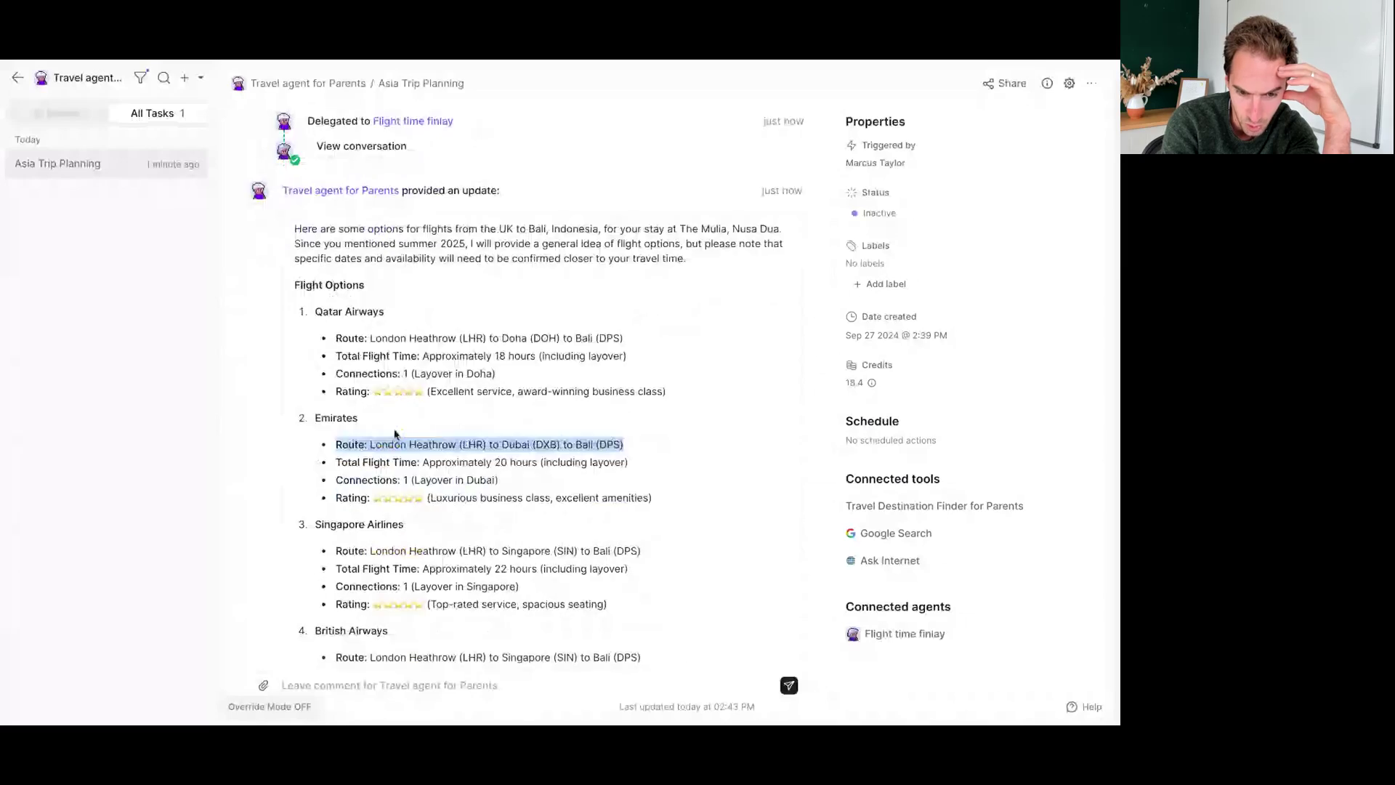
scroll(402, 448, "up", 2)
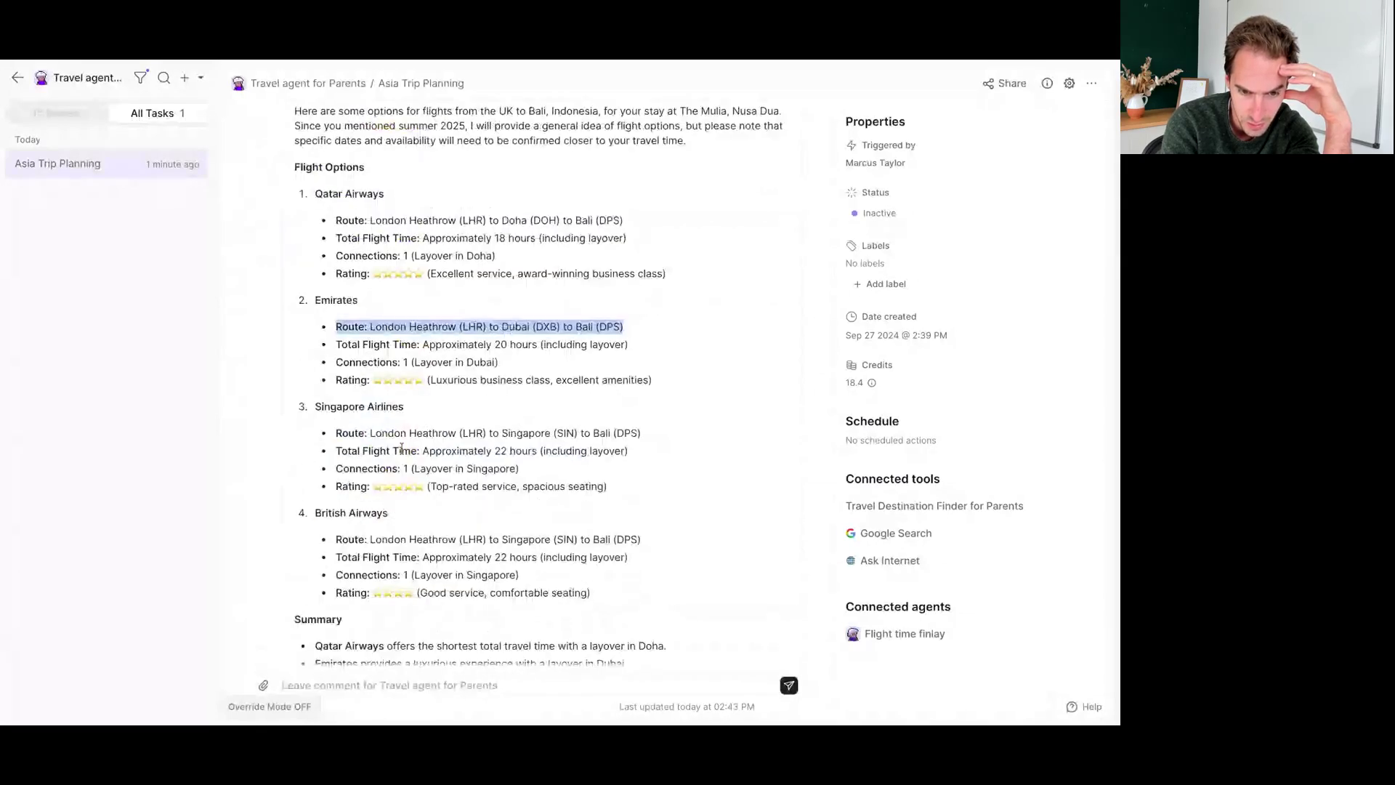
scroll(402, 449, "up", 2)
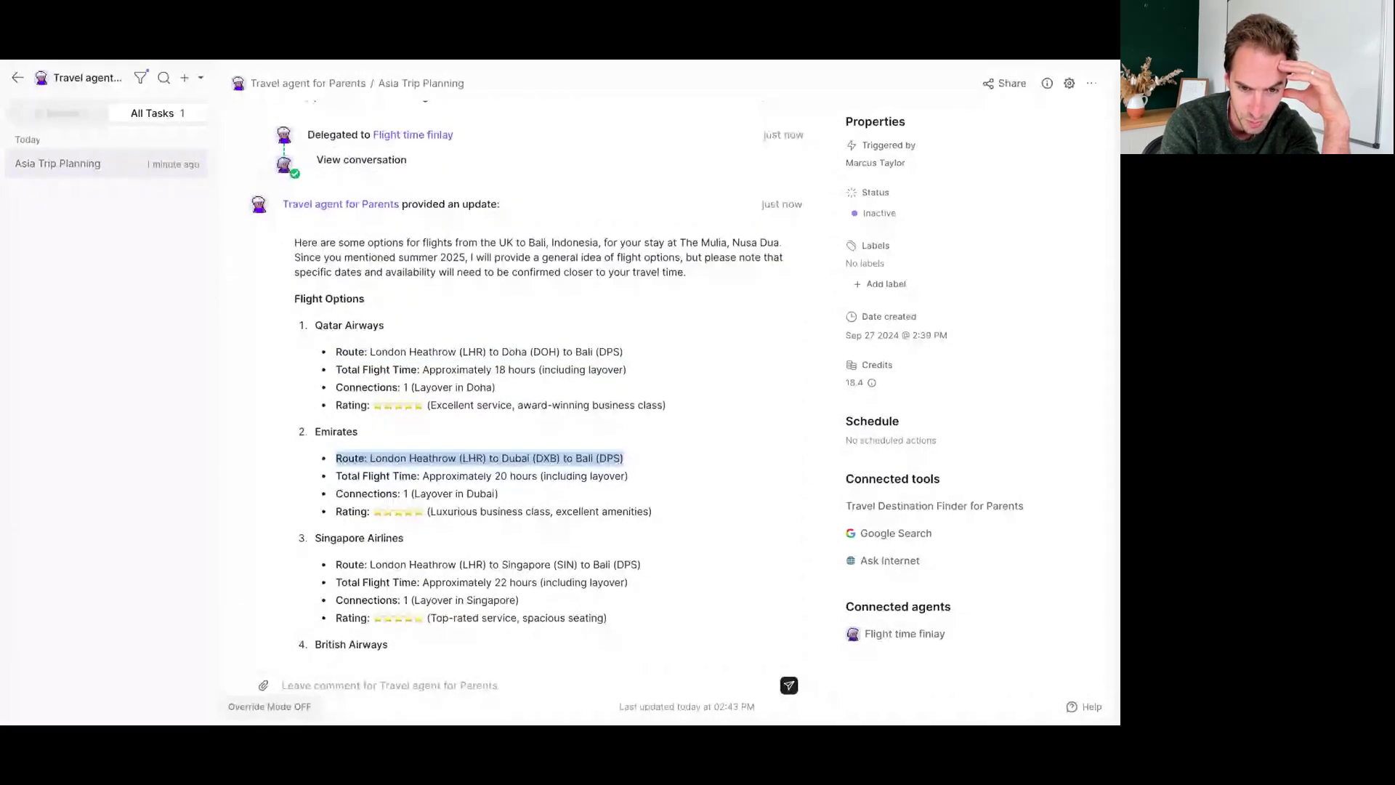
scroll(396, 353, "up", 1)
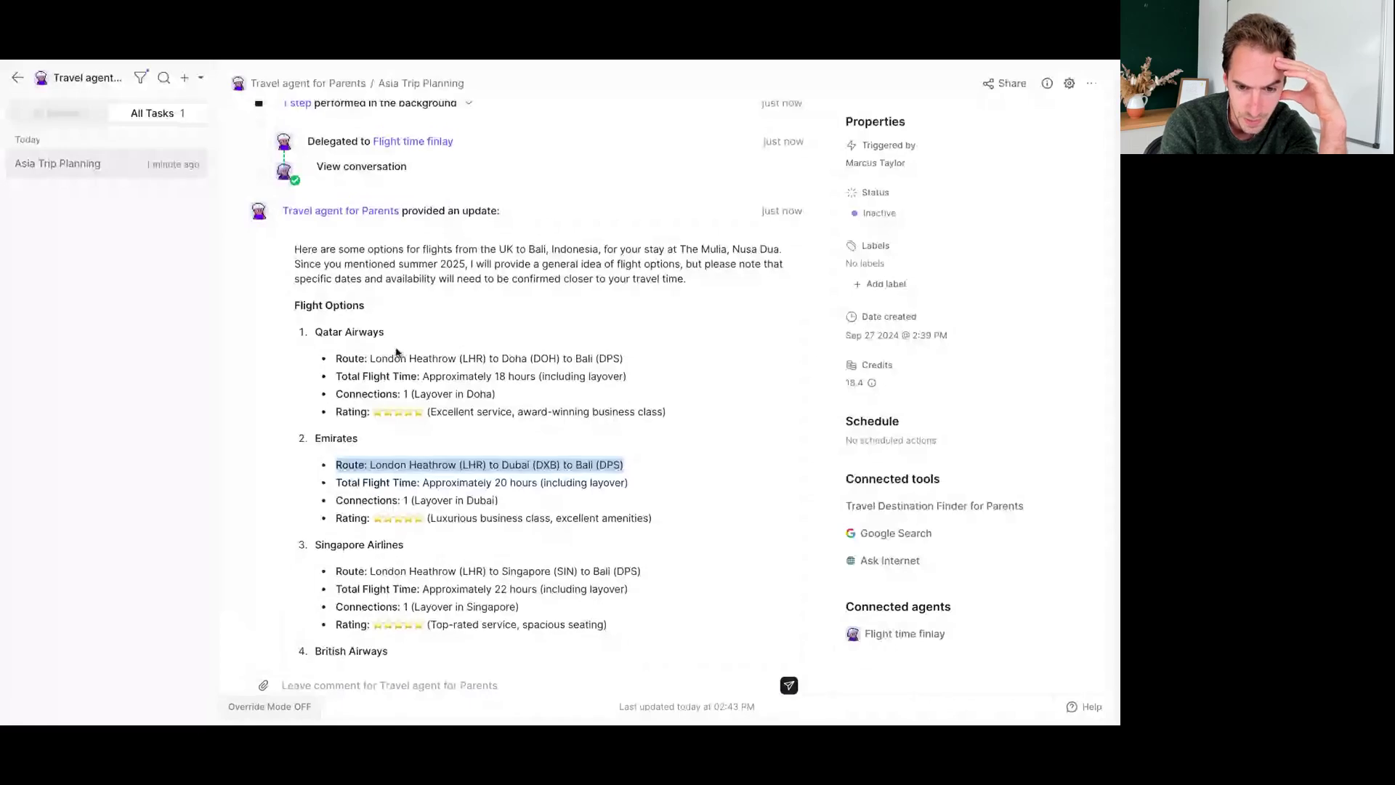
double_click(429, 377)
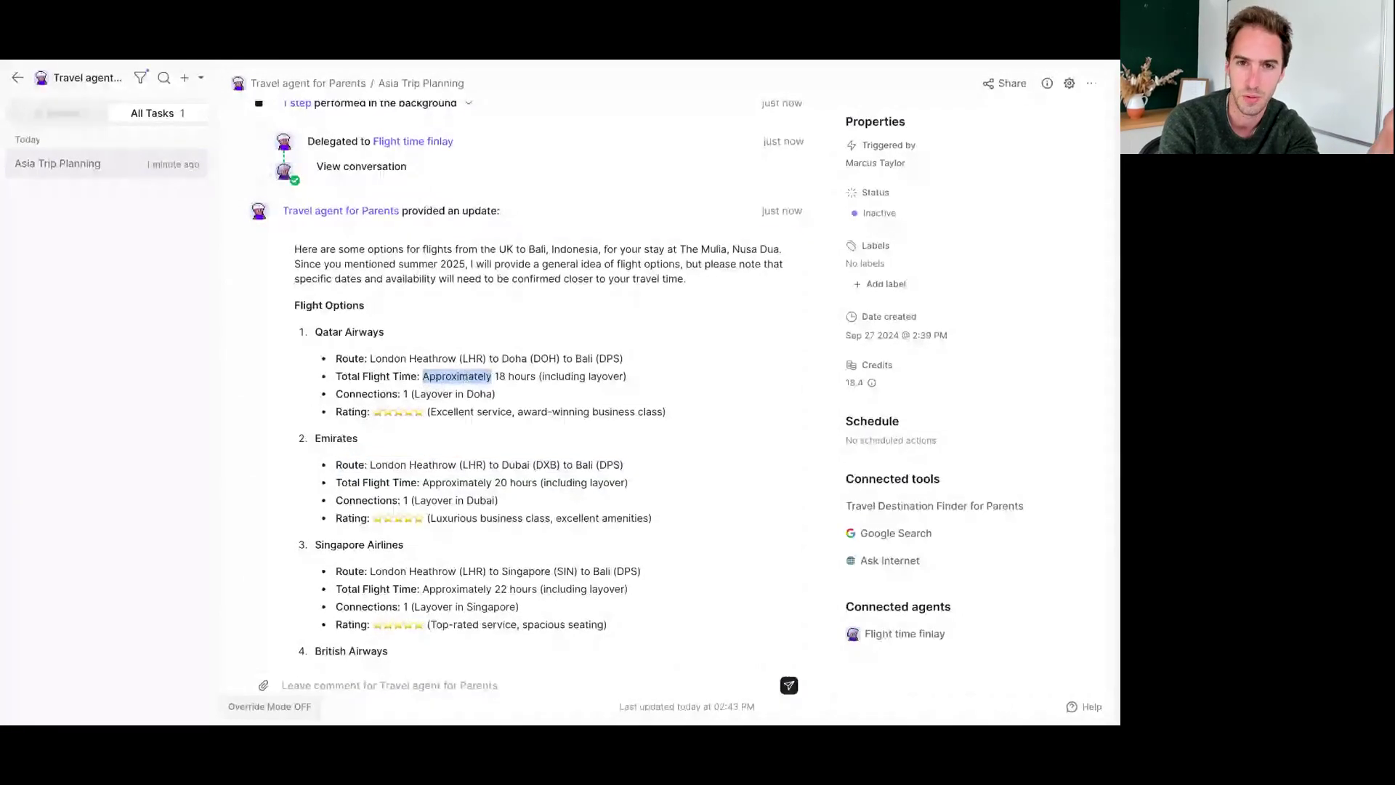
left_click(403, 260)
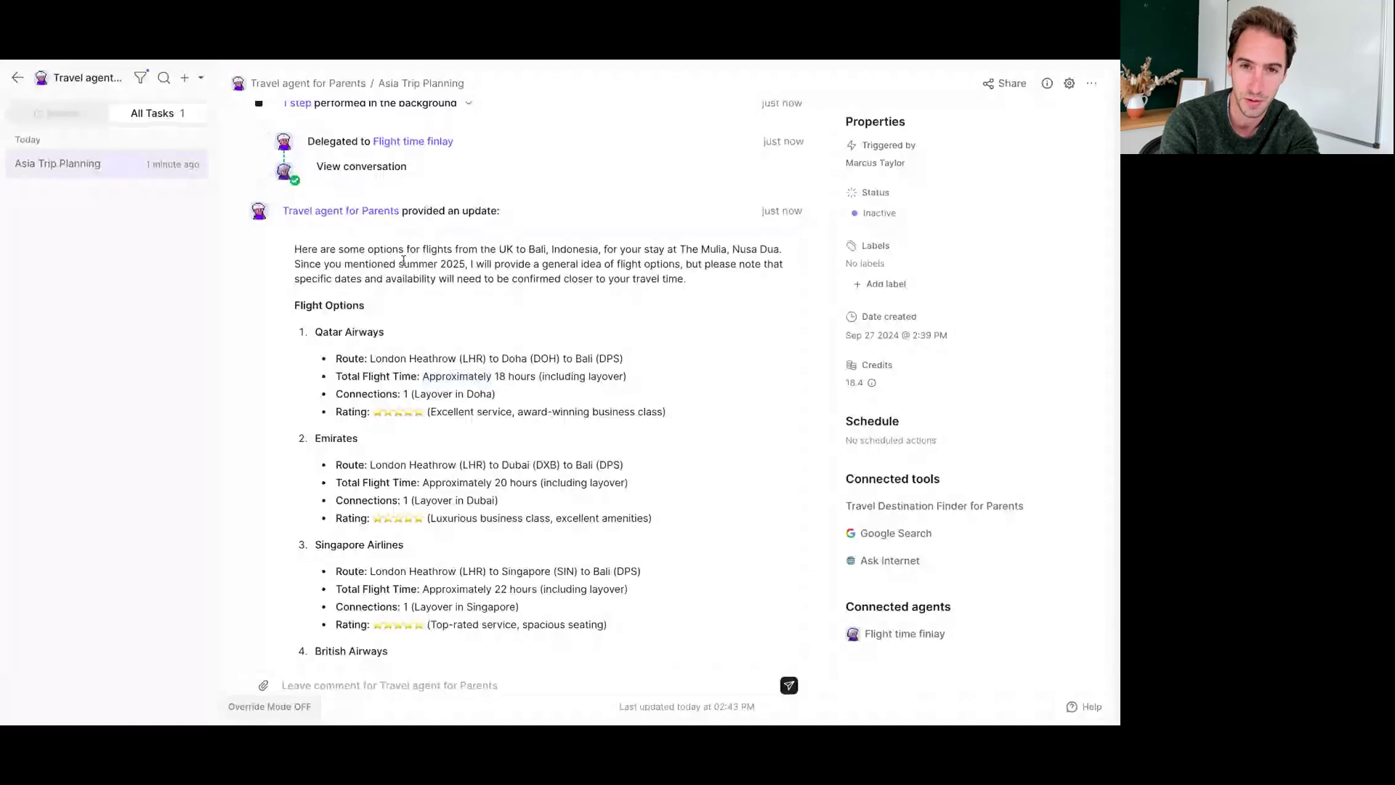
double_click(403, 263)
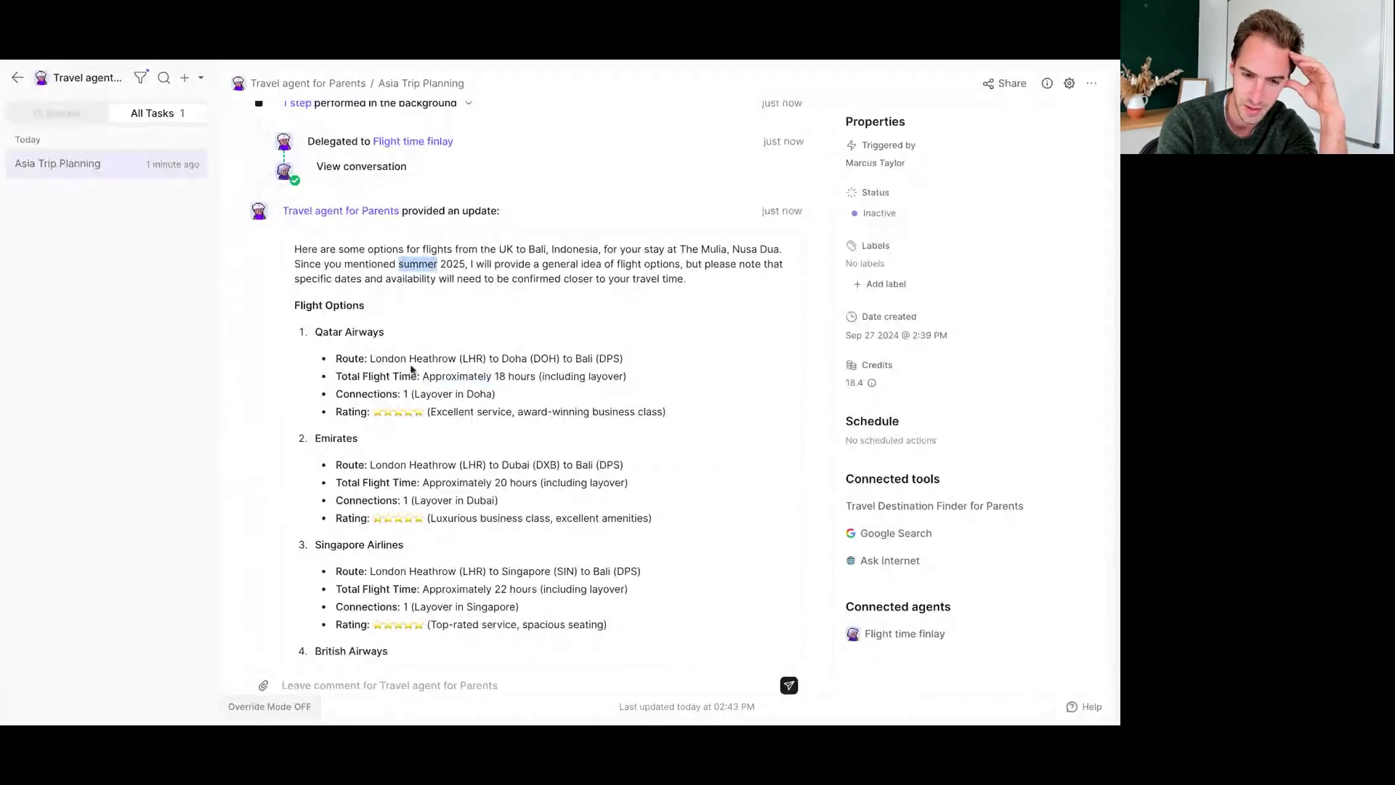
scroll(473, 334, "down", 3)
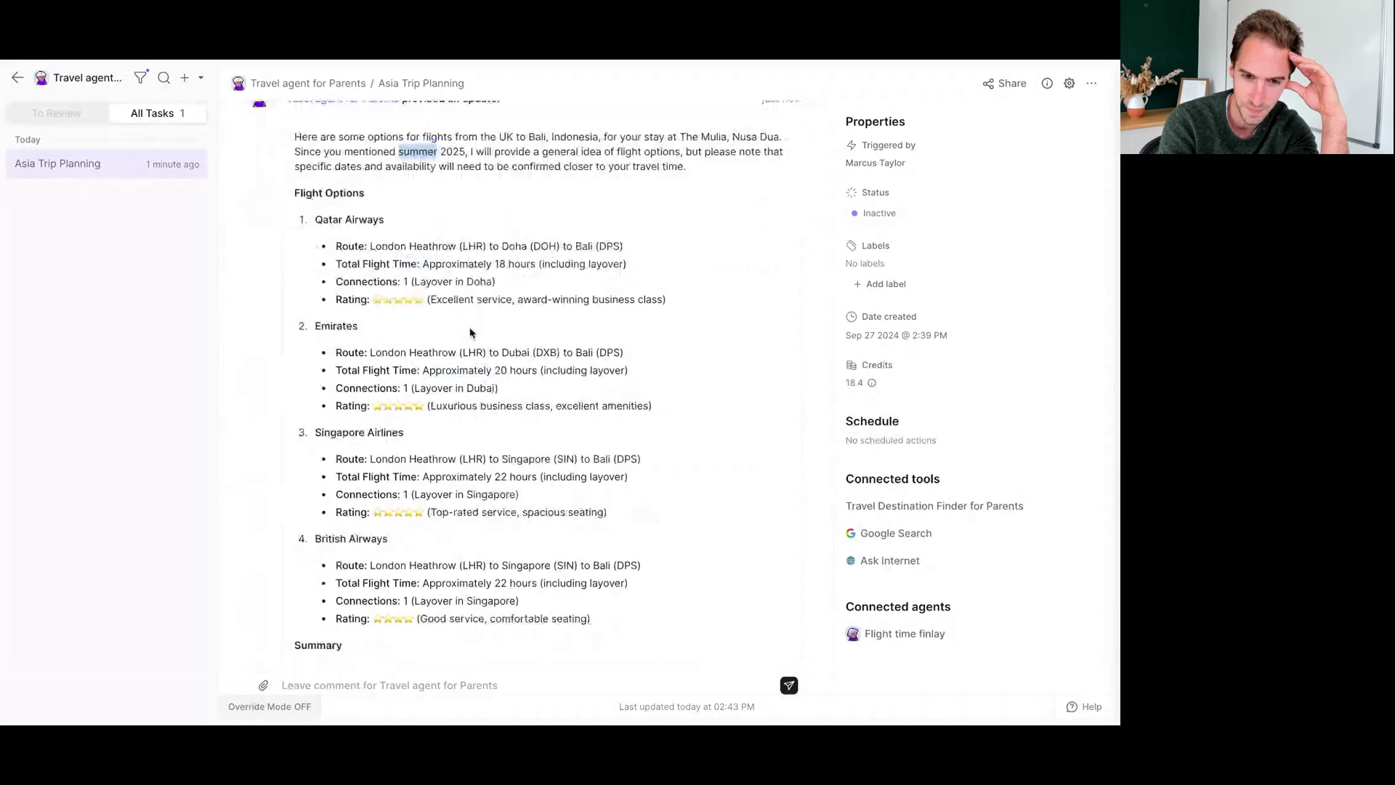
scroll(470, 333, "down", 4)
scroll(376, 318, "up", 12)
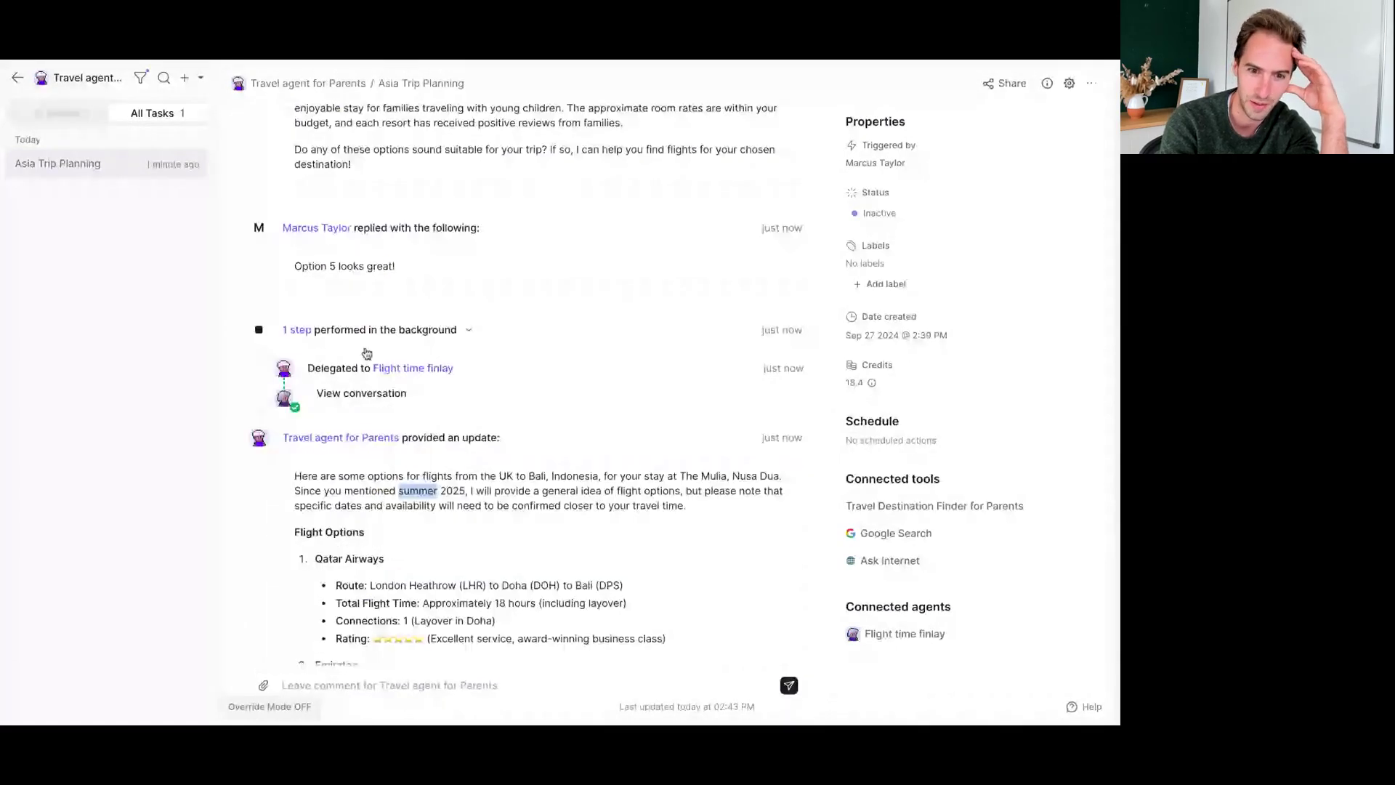
scroll(367, 353, "up", 15)
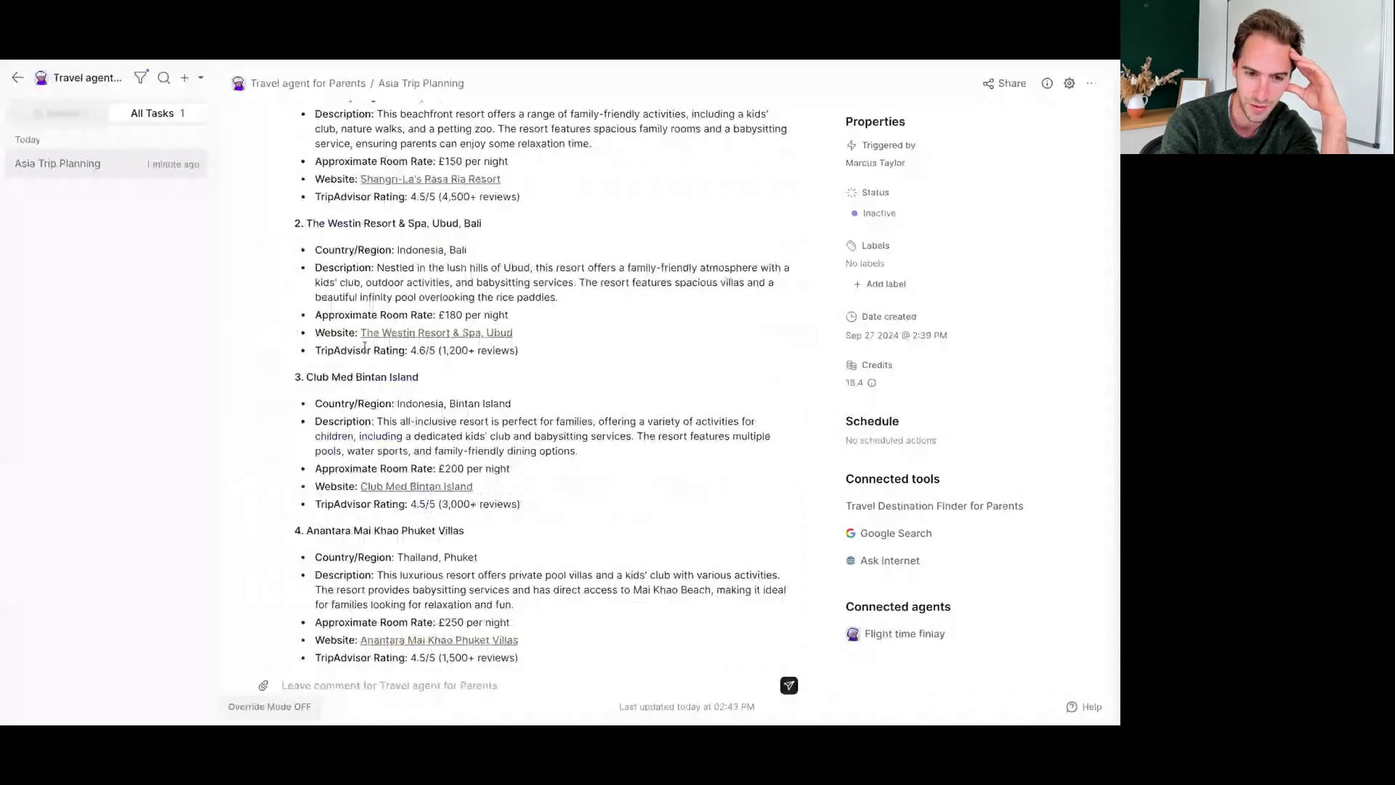
scroll(407, 328, "up", 15)
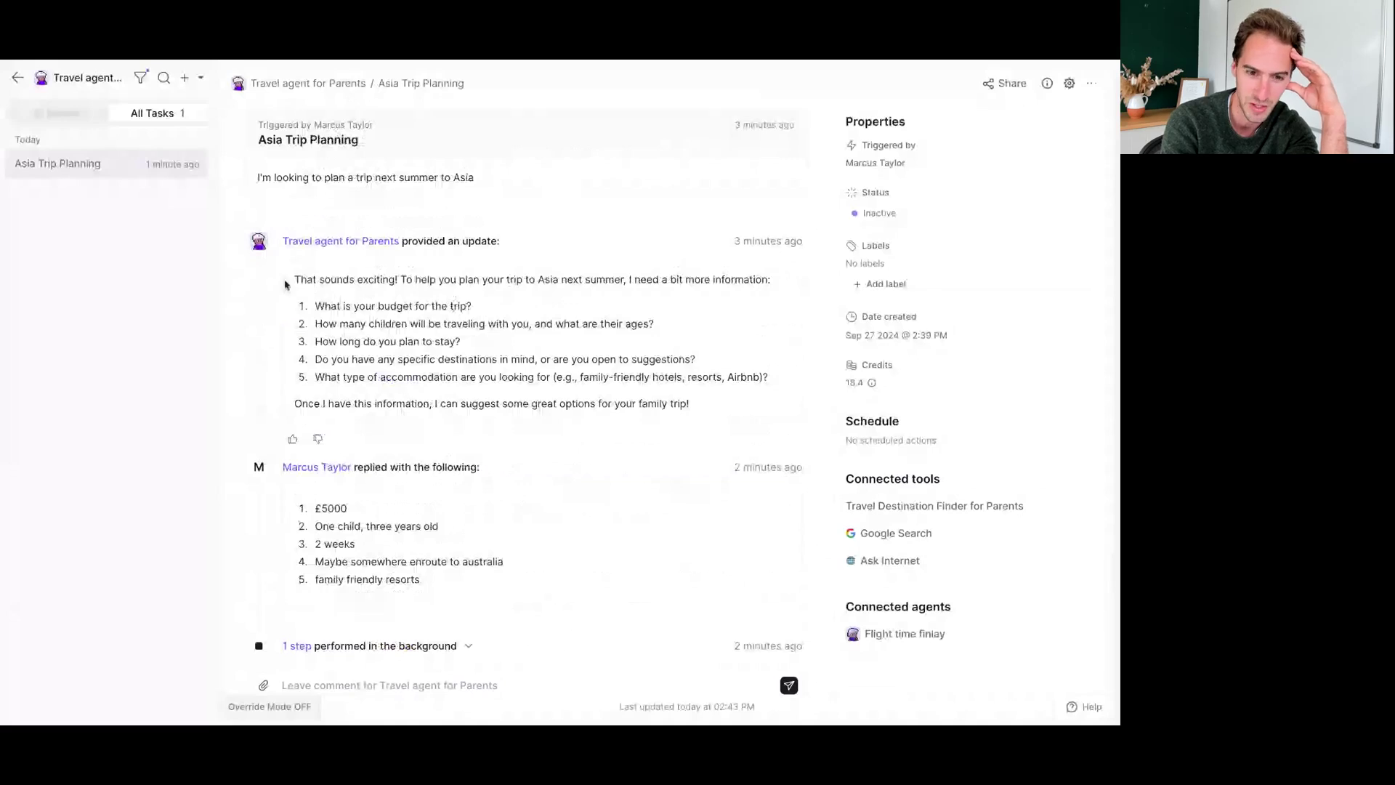
scroll(446, 334, "down", 2)
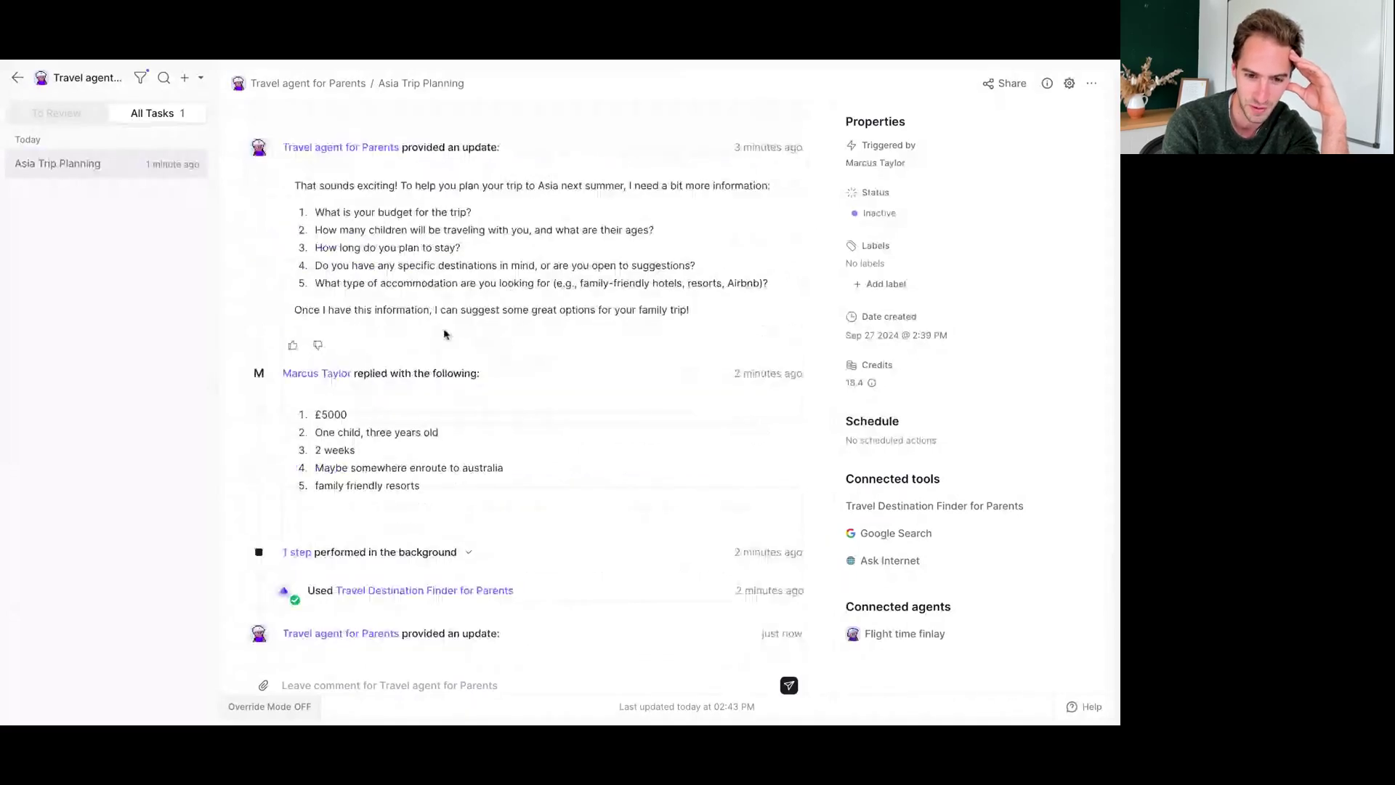
scroll(443, 363, "down", 5)
scroll(434, 426, "down", 8)
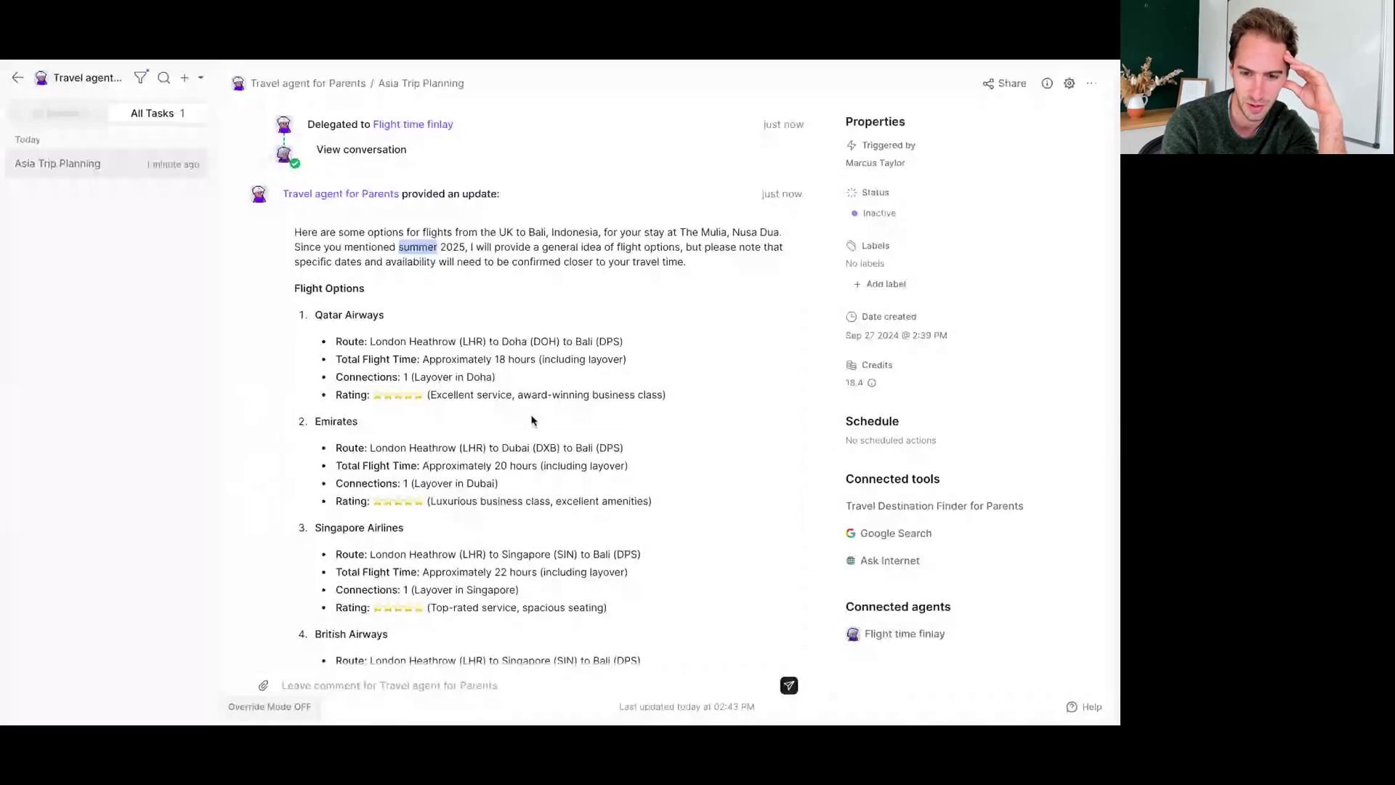
scroll(476, 310, "down", 3)
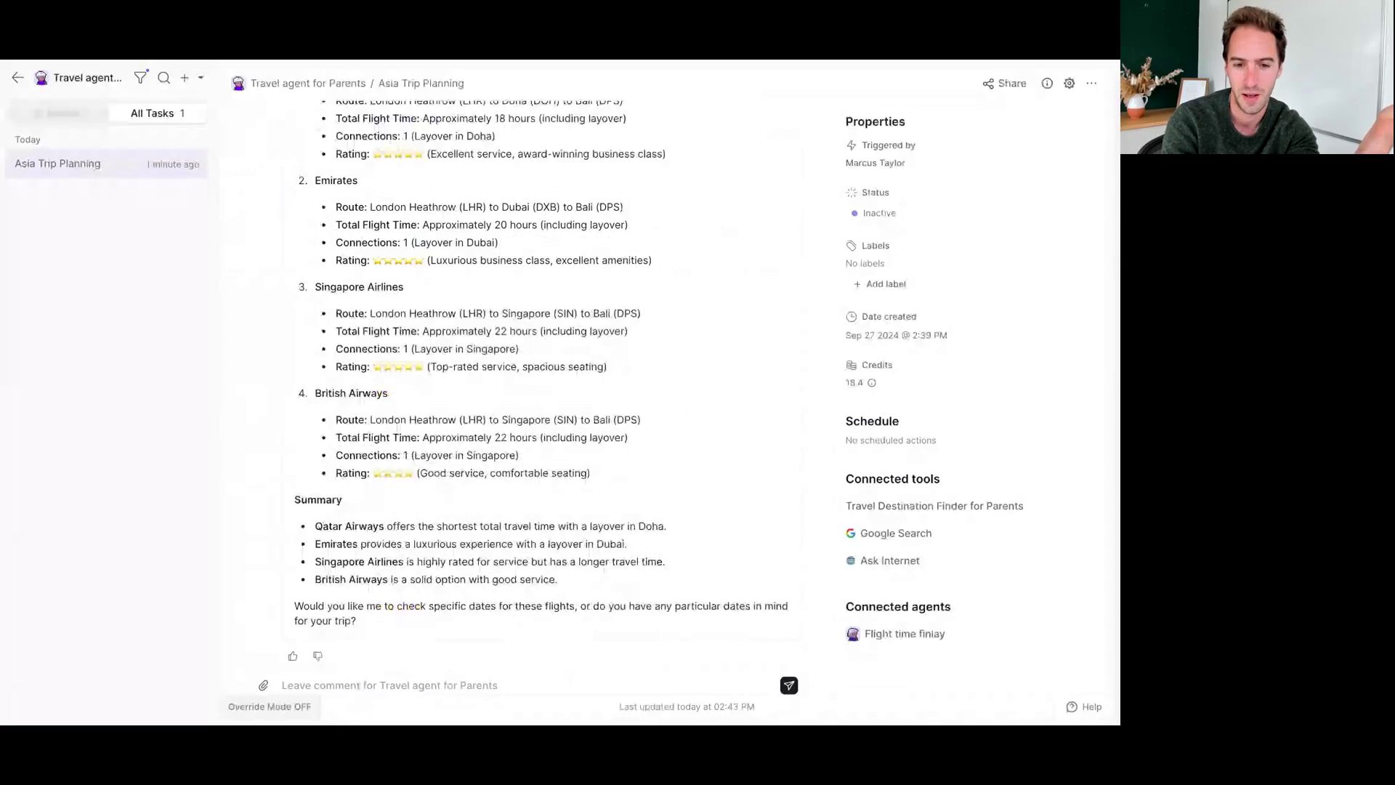
scroll(441, 348, "down", 1)
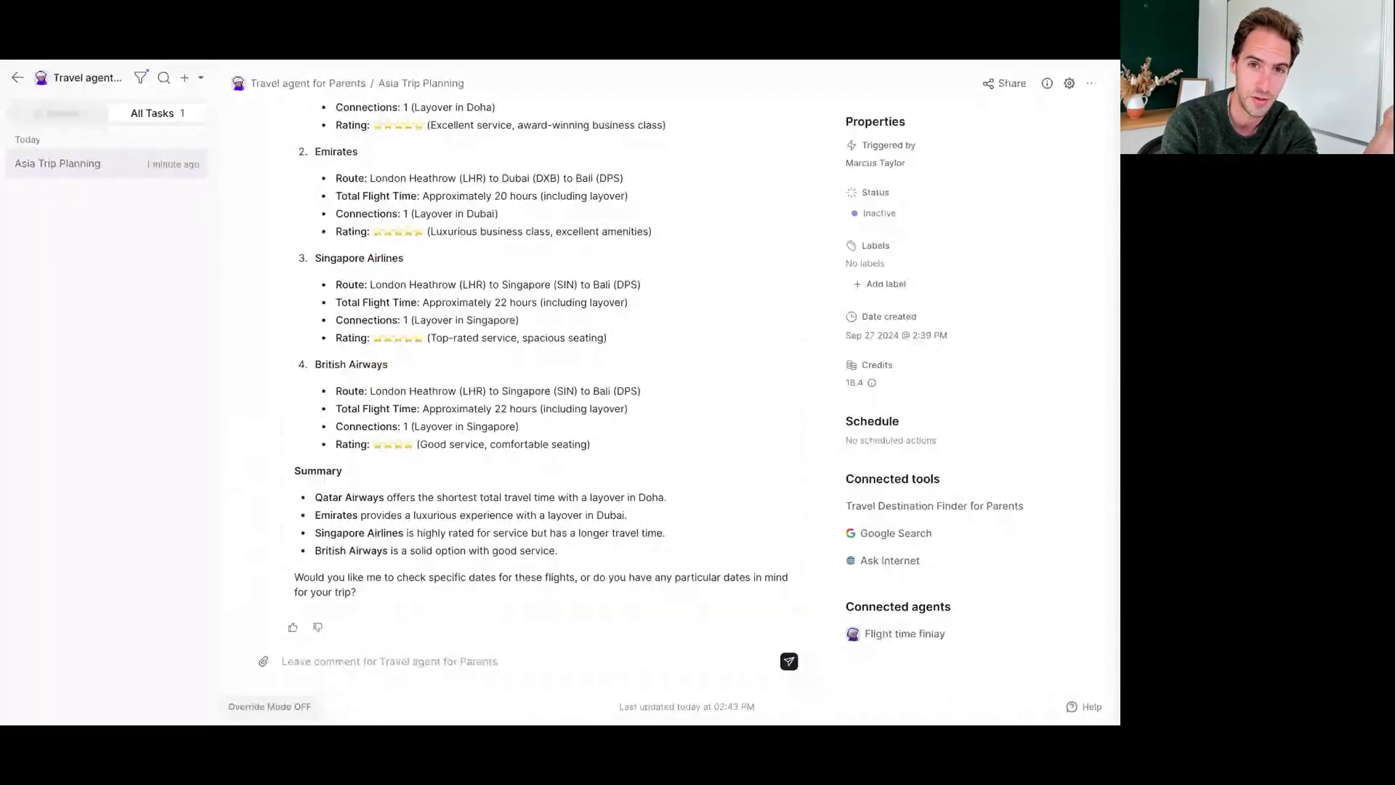
triple_click(465, 319)
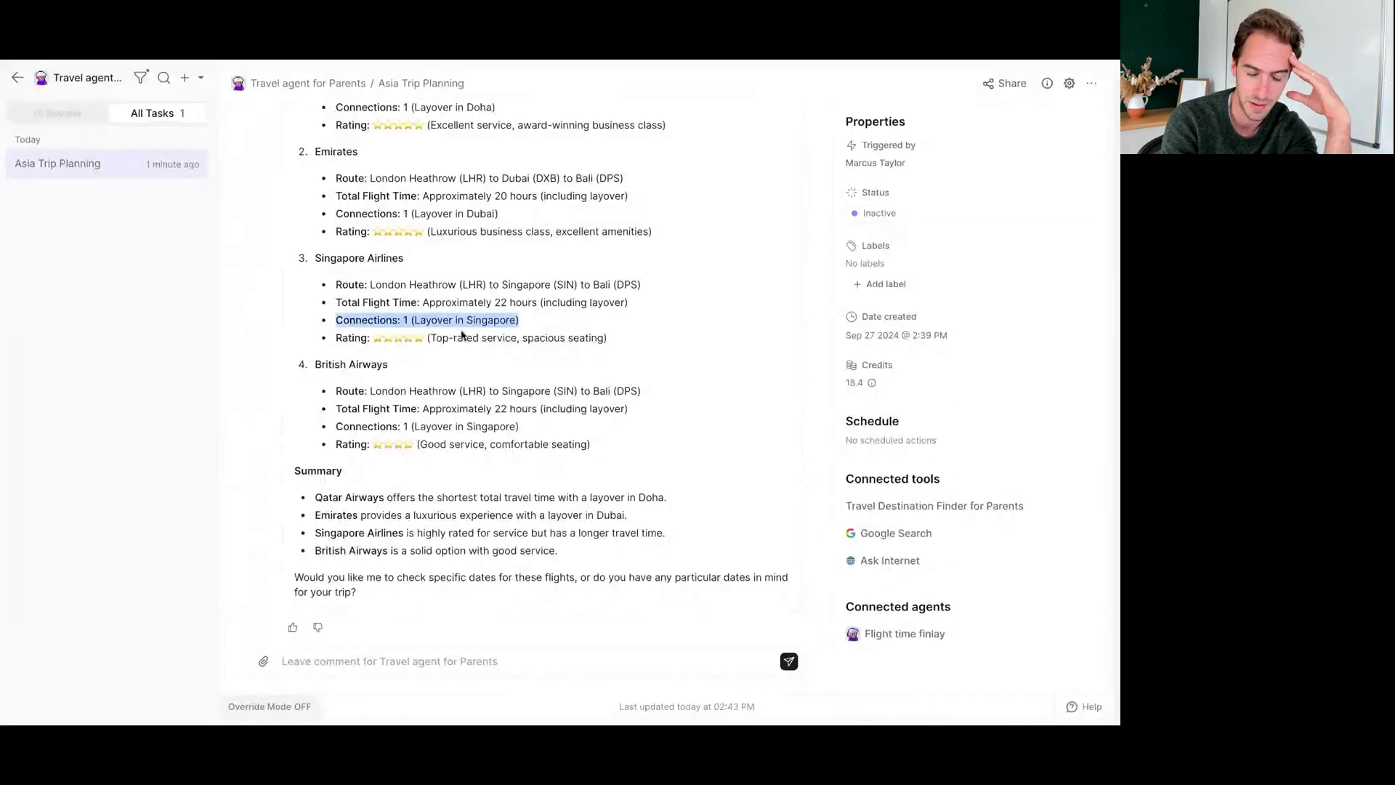
double_click(467, 337)
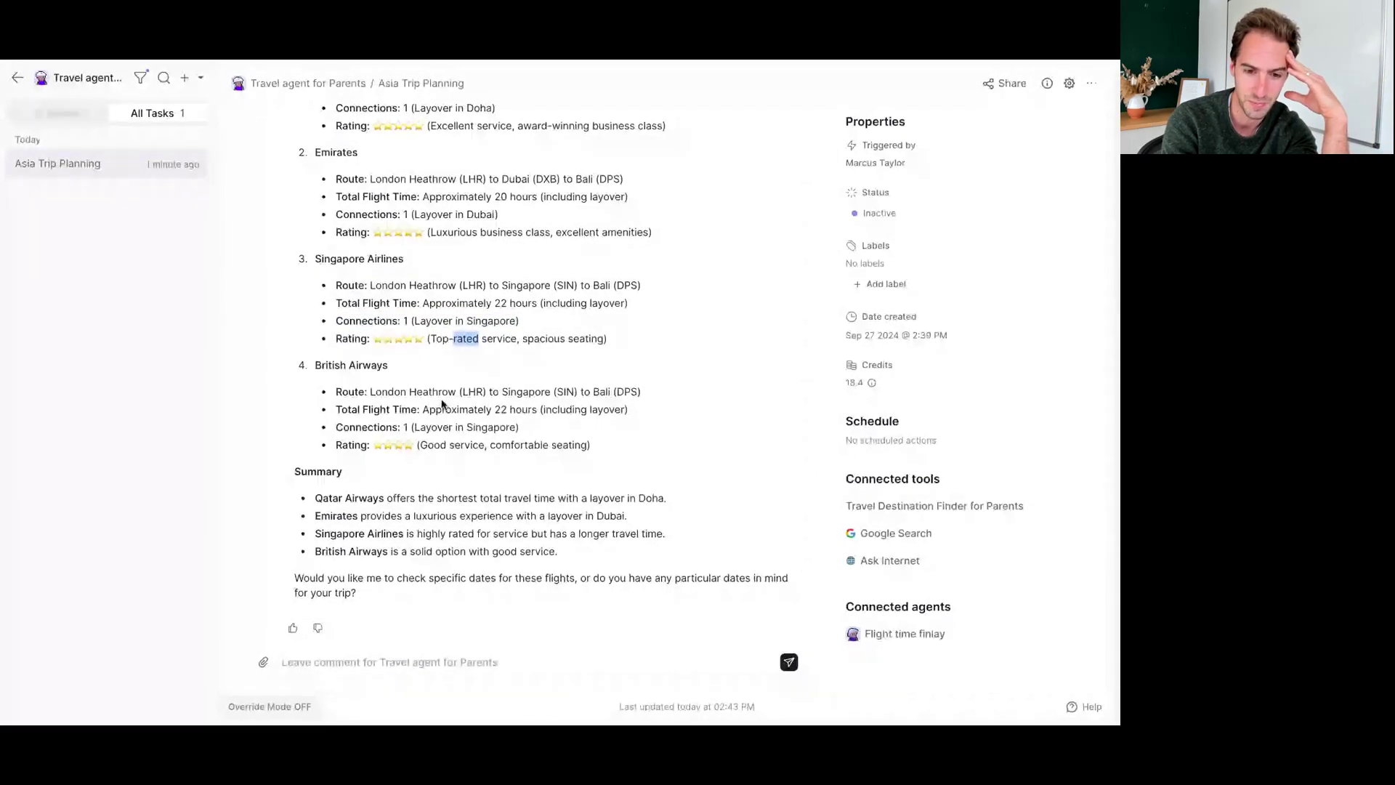
scroll(451, 329, "up", 5)
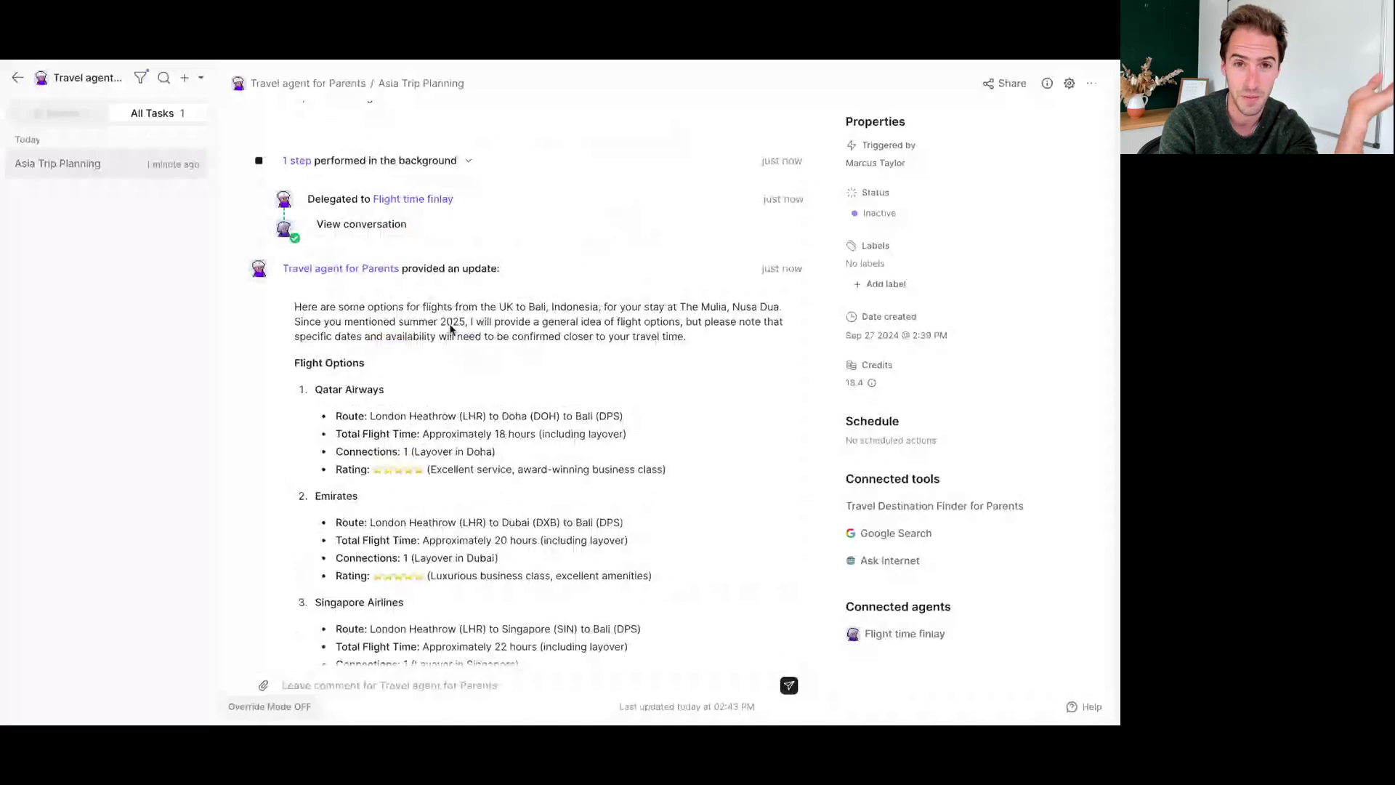
triple_click(450, 329)
scroll(451, 329, "down", 20)
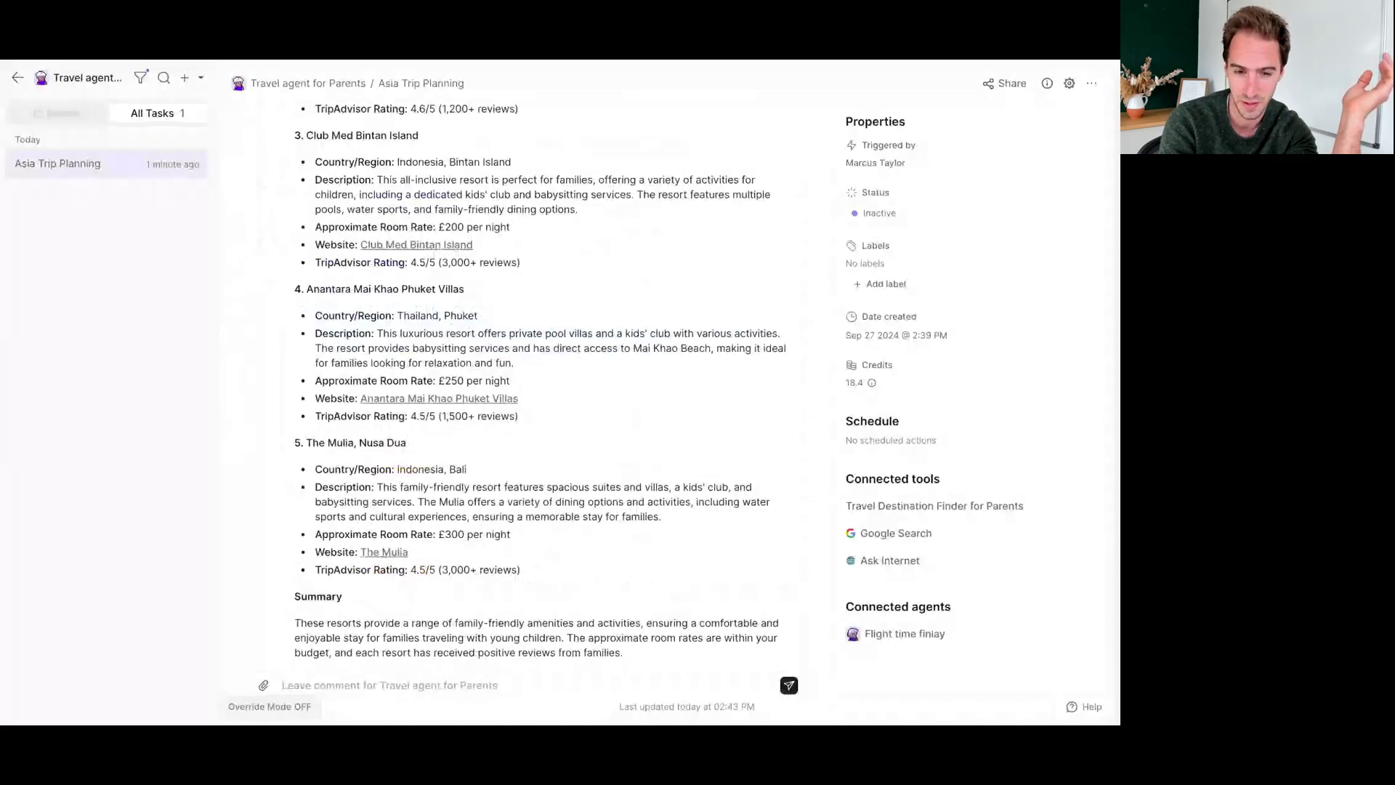
scroll(531, 378, "up", 8)
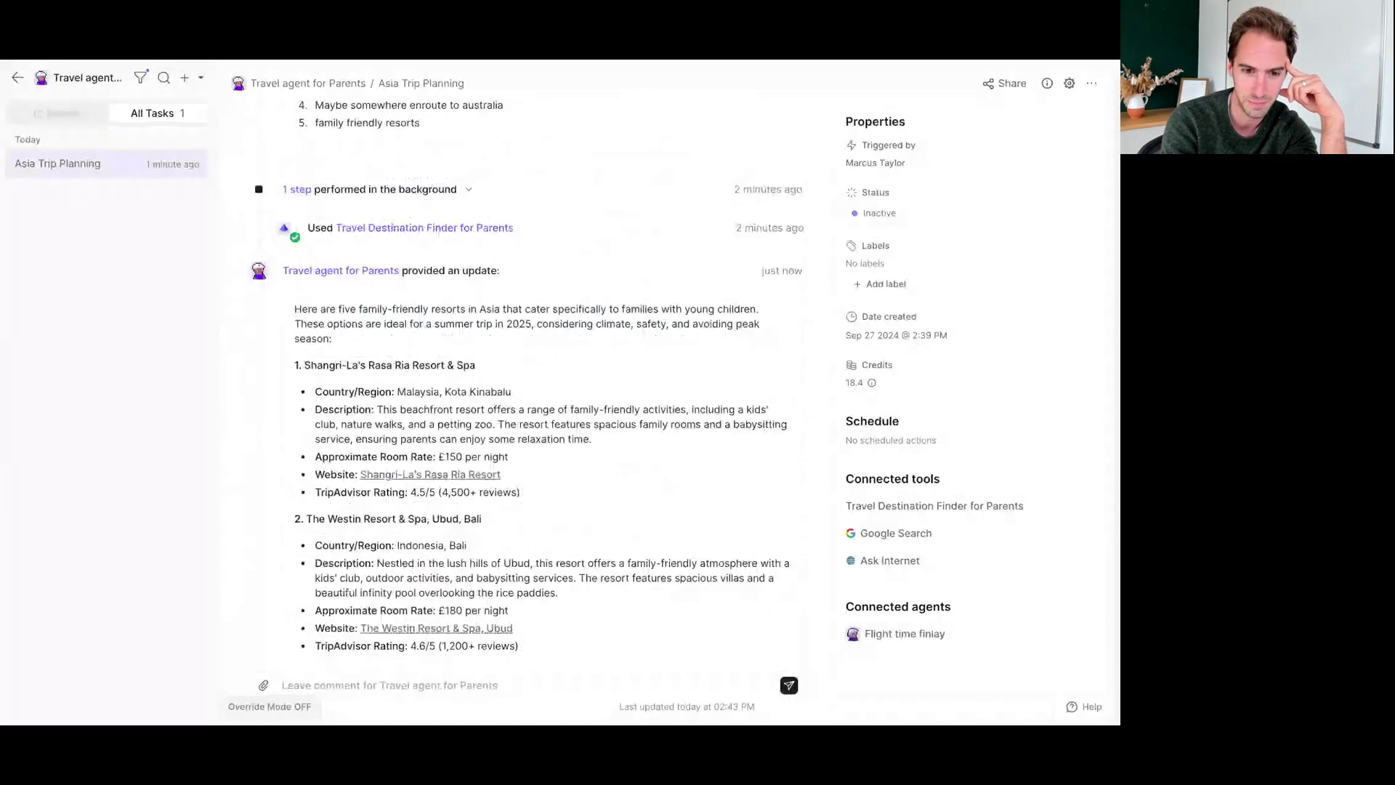
scroll(431, 315, "up", 7)
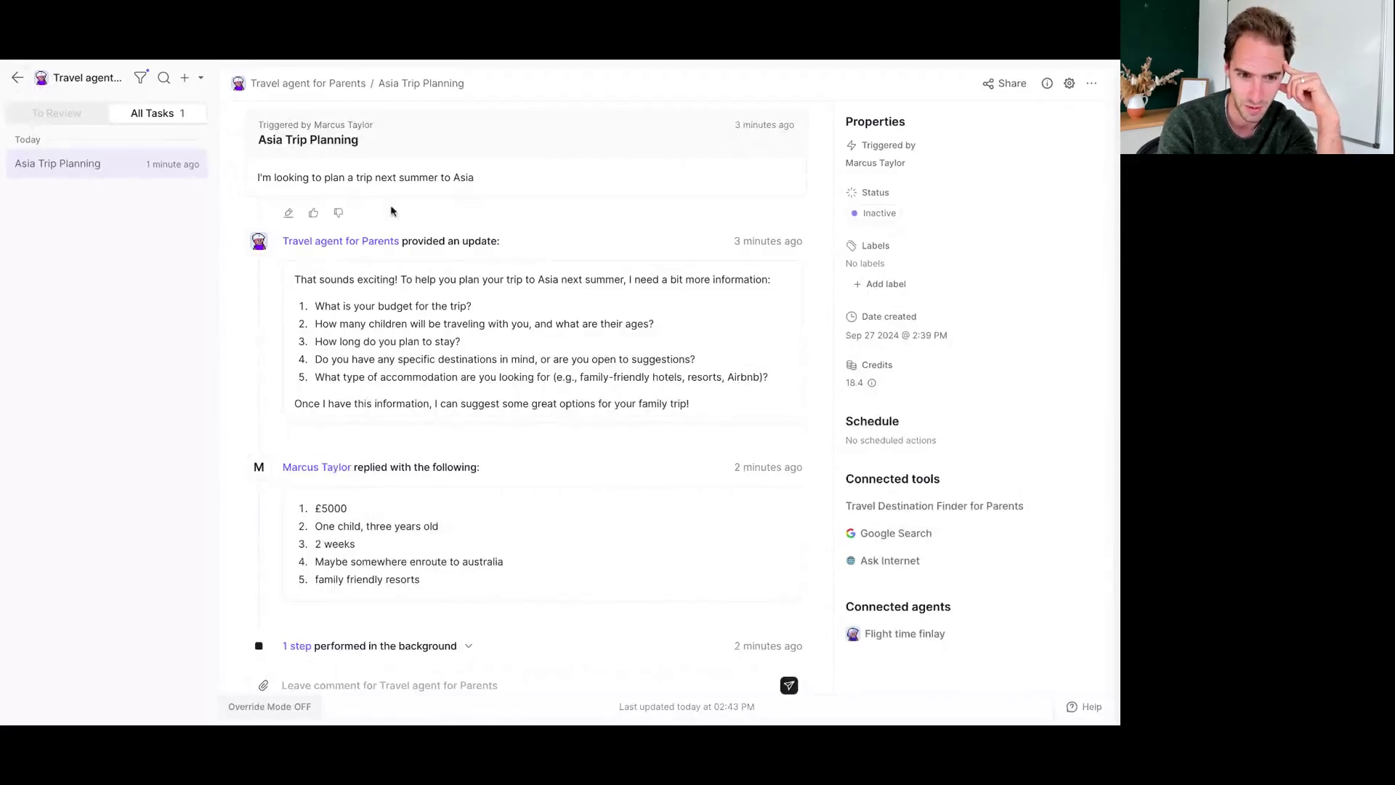
scroll(348, 230, "down", 1)
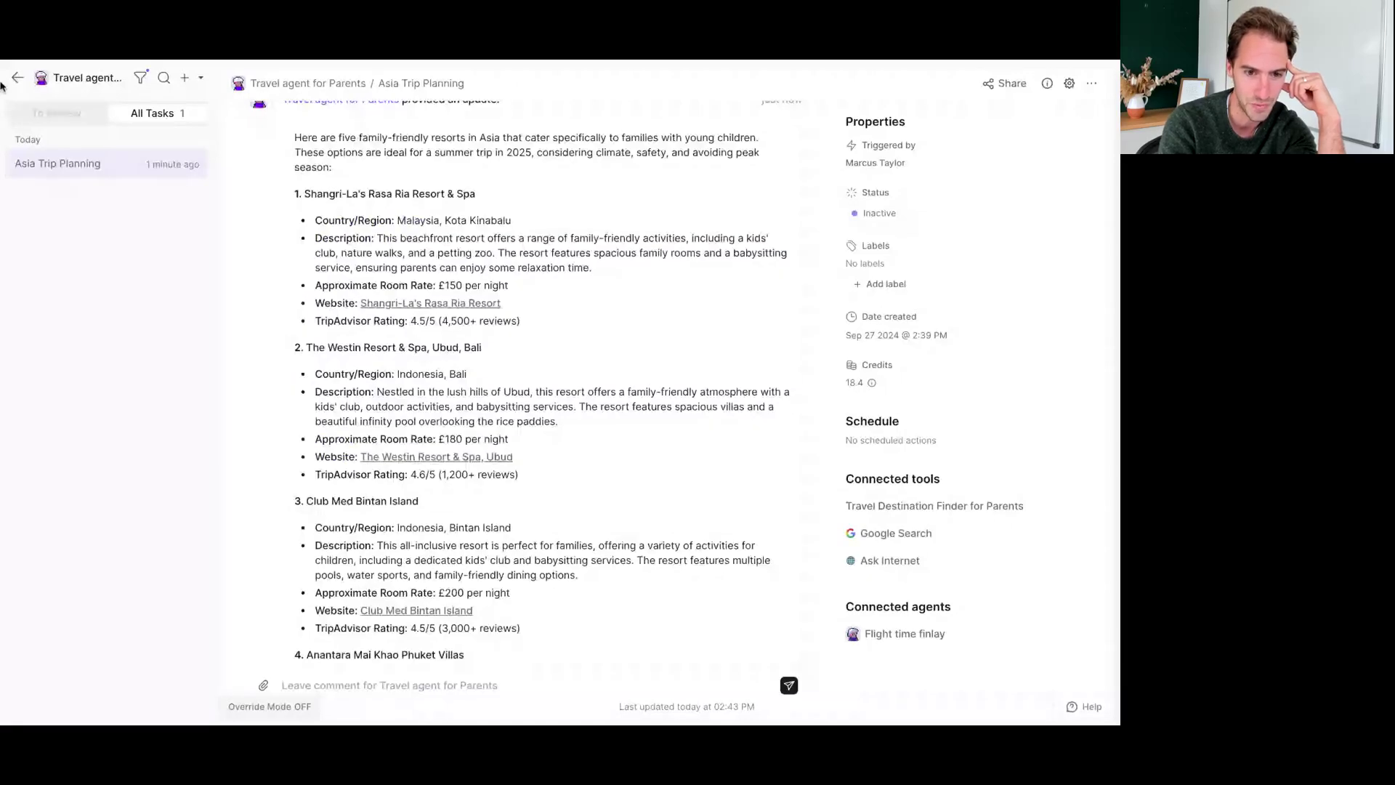
- Leave the task conversation and create a new Untitled tool from scratch
left_click(18, 77)
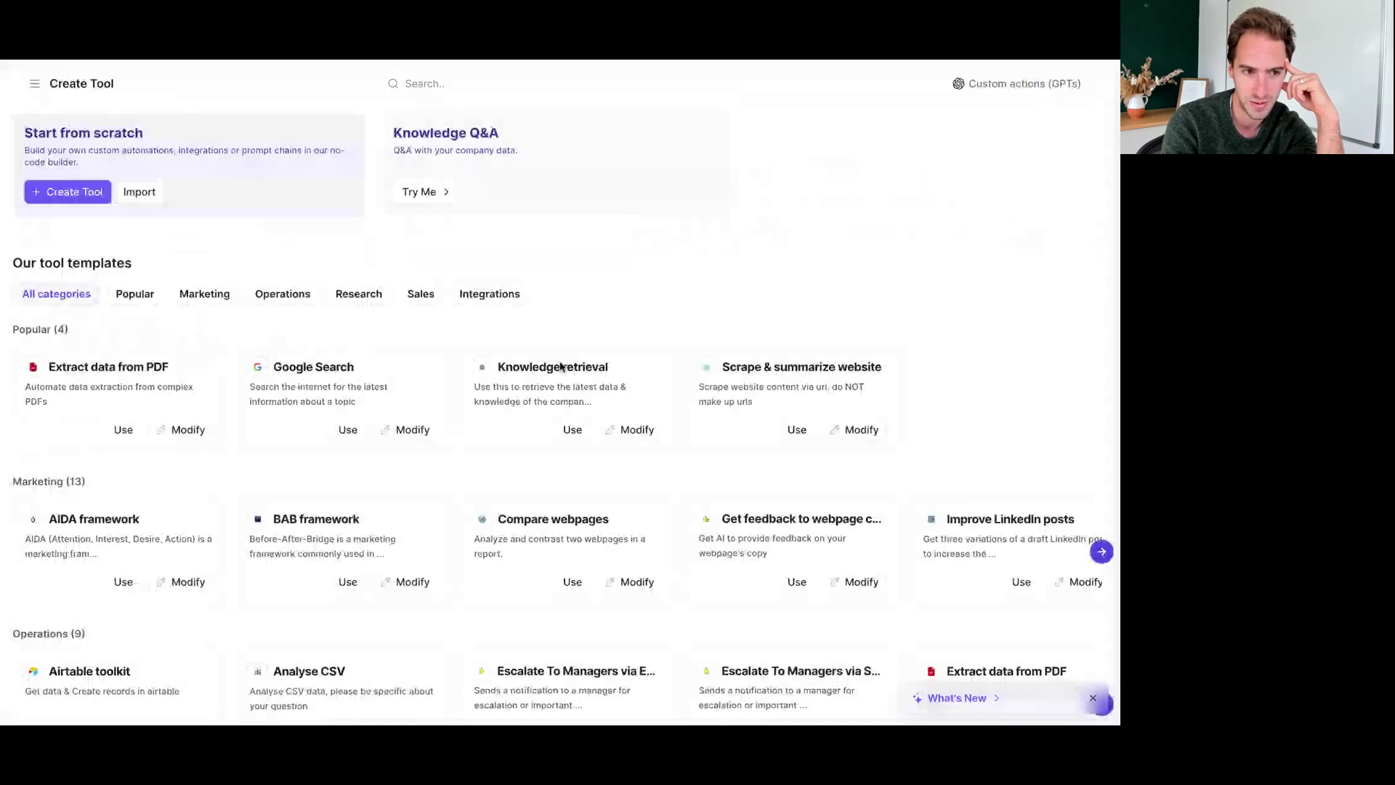
scroll(561, 367, "down", 1)
left_click(69, 125)
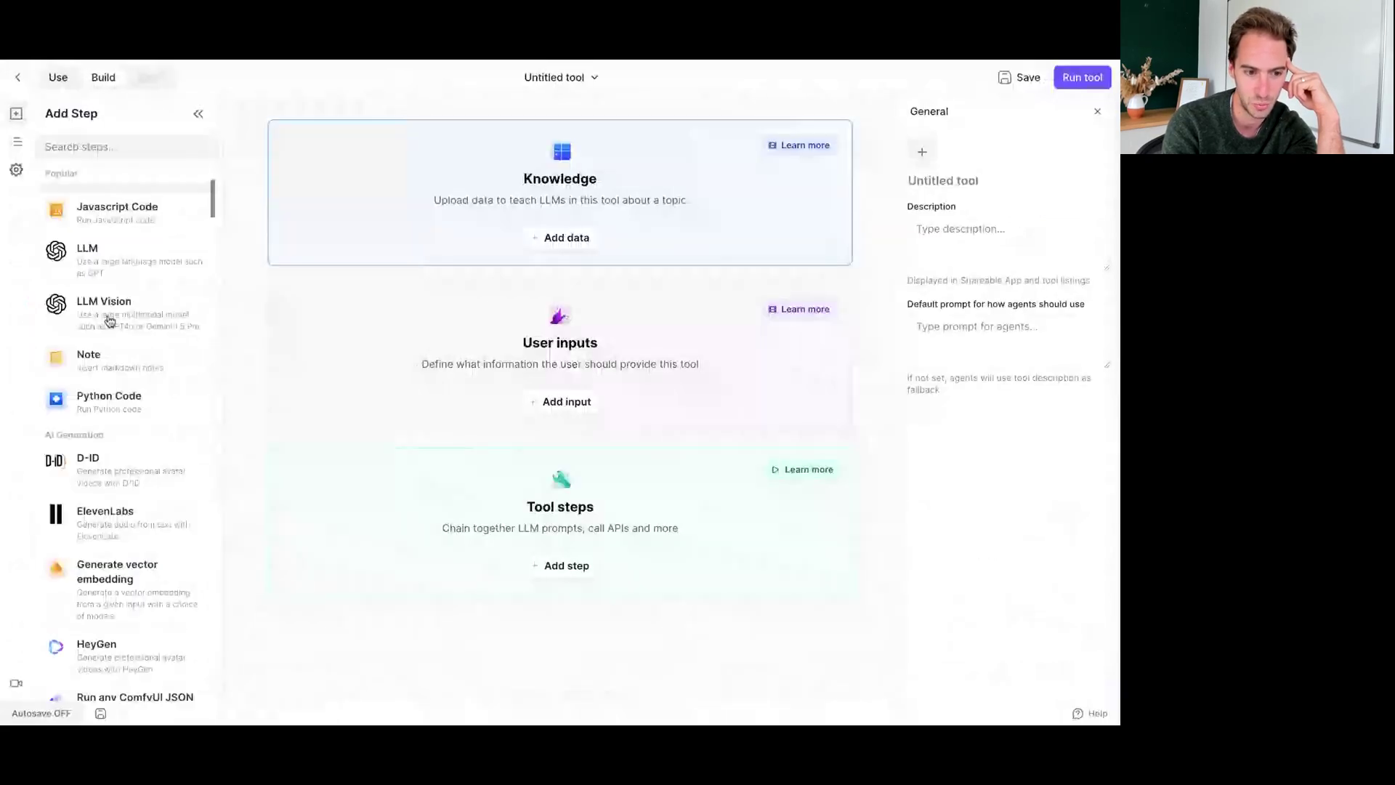
- Scroll through the Add Step panel to browse the available tool step types
scroll(109, 321, "down", 5)
scroll(109, 320, "down", 6)
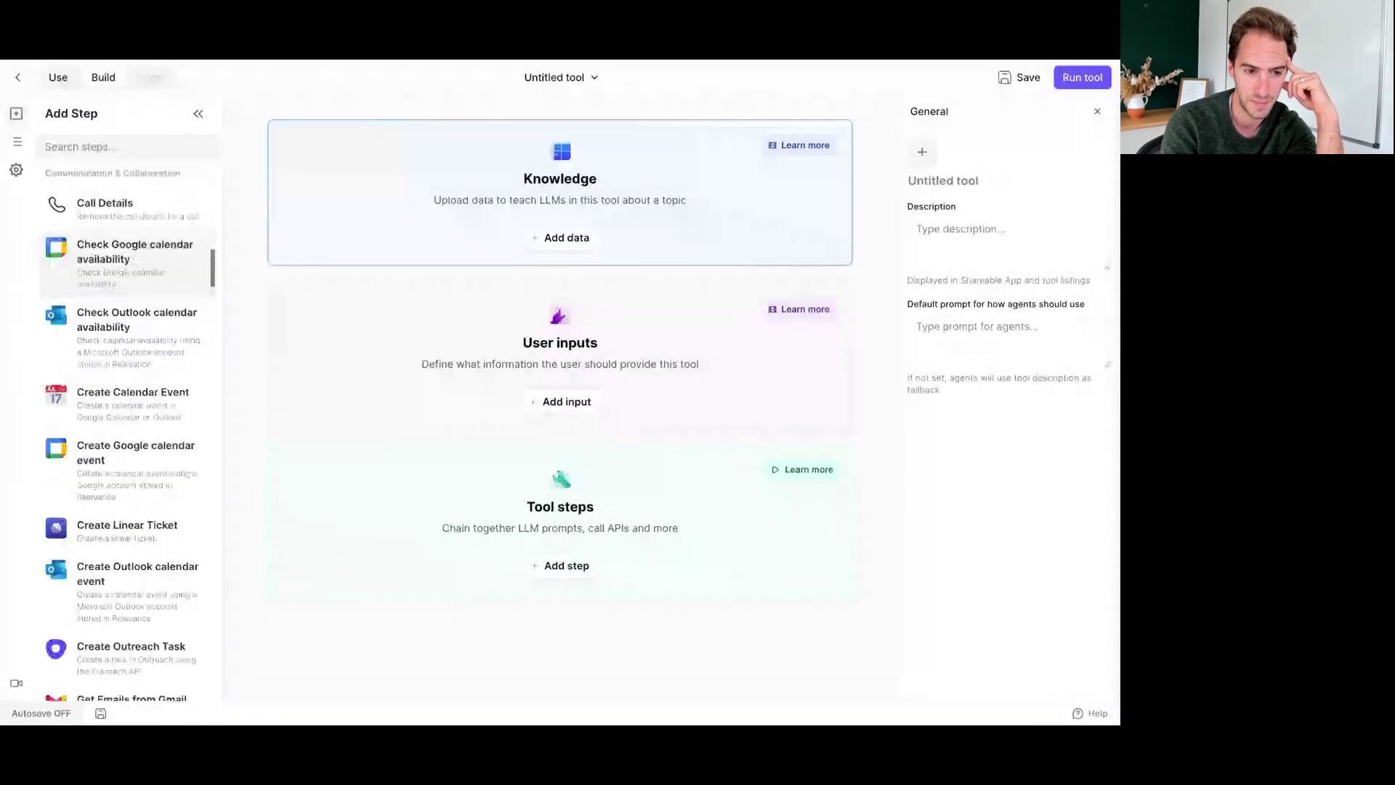
scroll(127, 436, "down", 8)
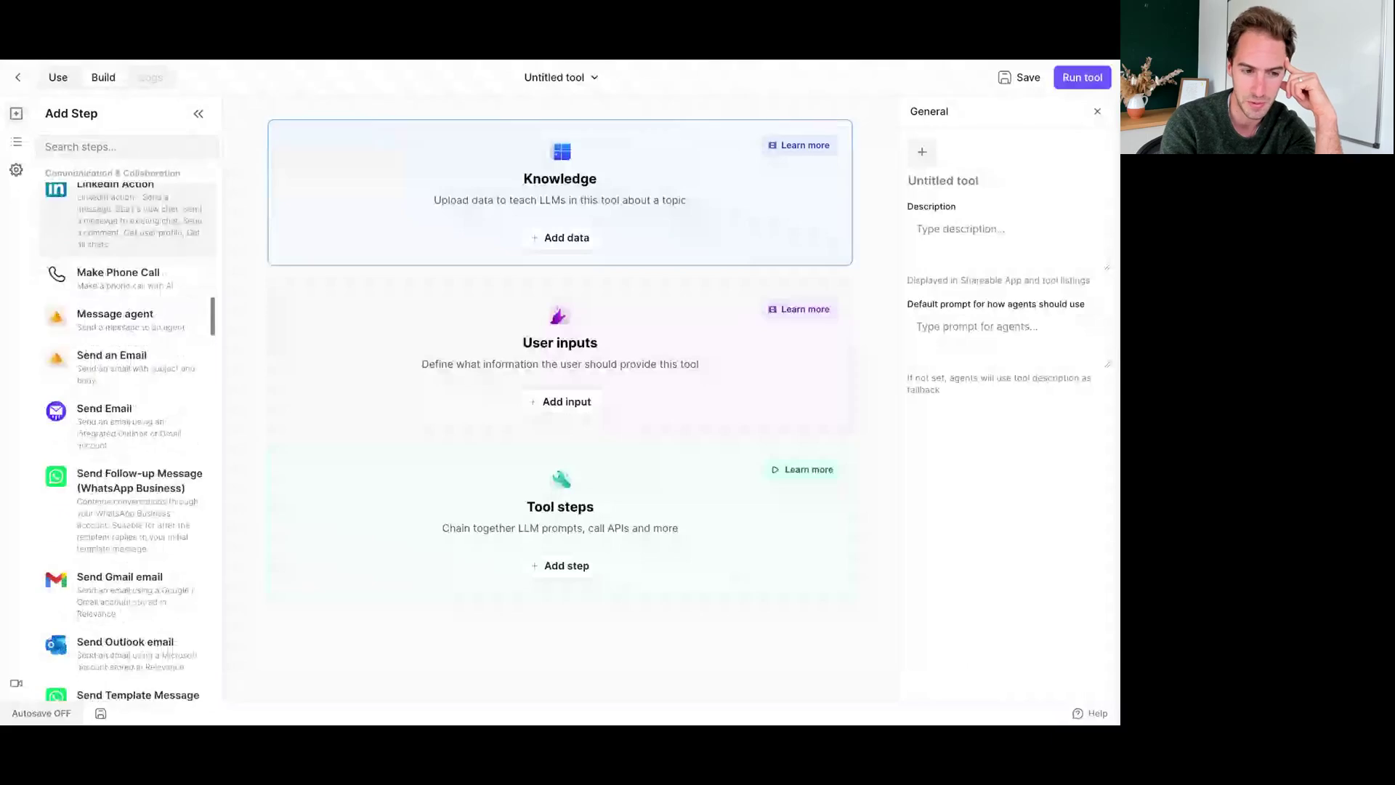
scroll(118, 387, "down", 5)
scroll(118, 386, "down", 6)
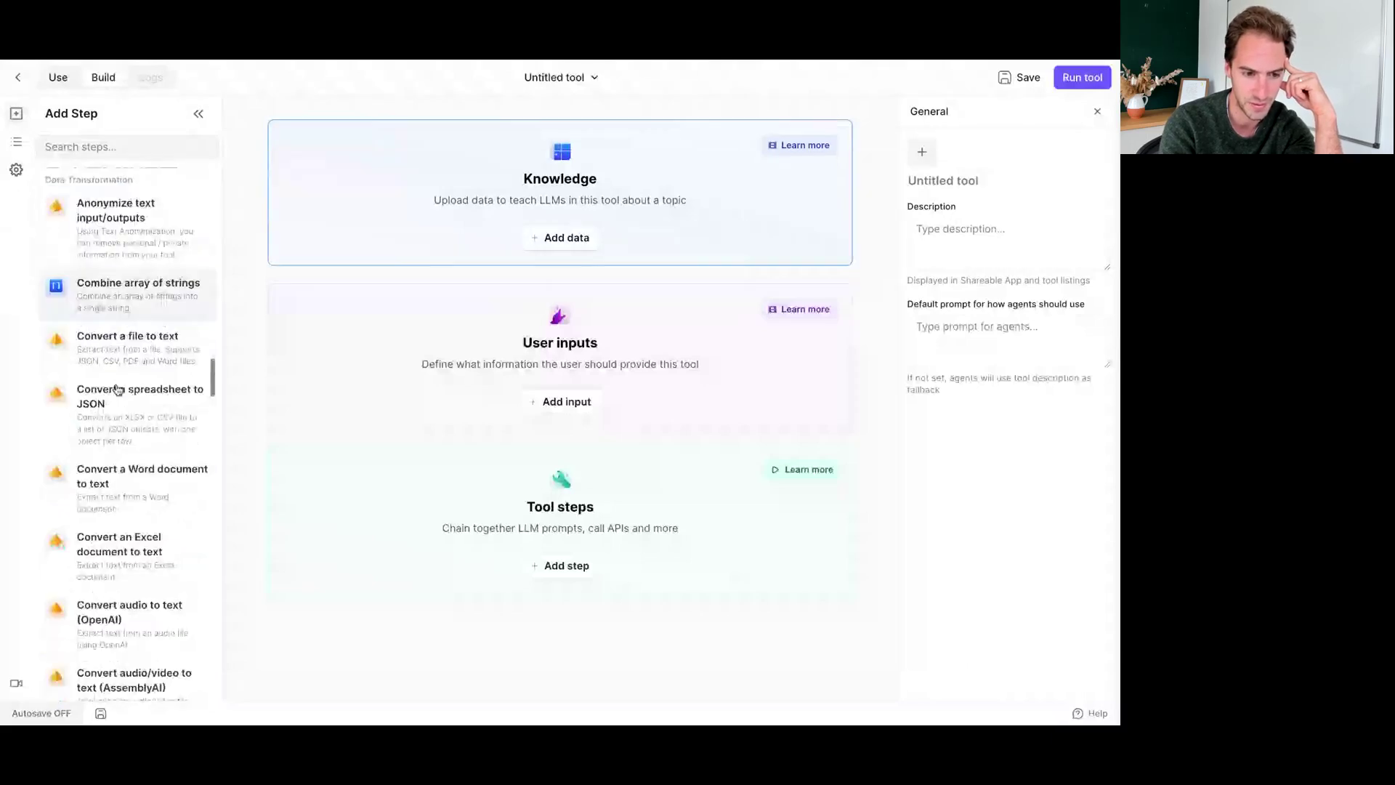
scroll(118, 390, "down", 6)
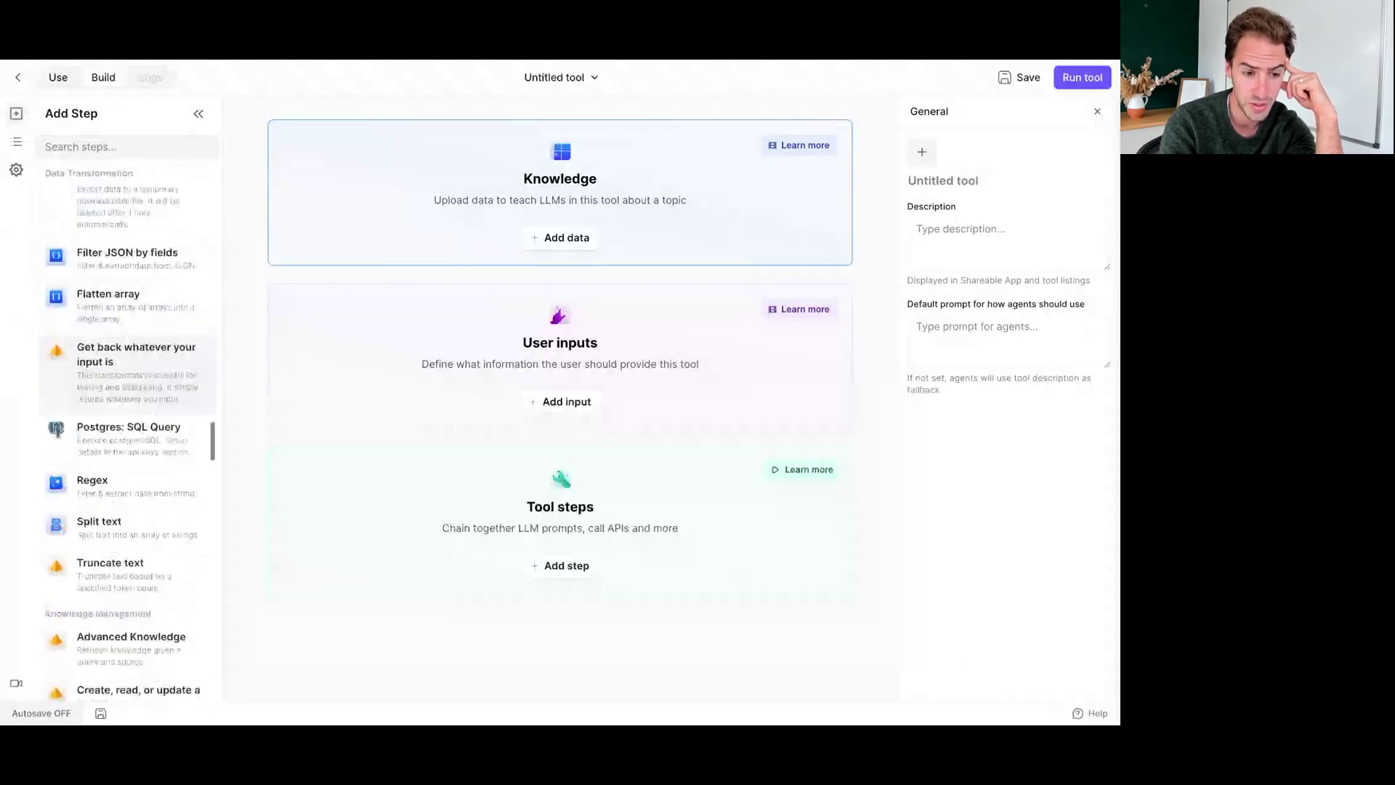
scroll(112, 454, "down", 5)
scroll(111, 454, "down", 10)
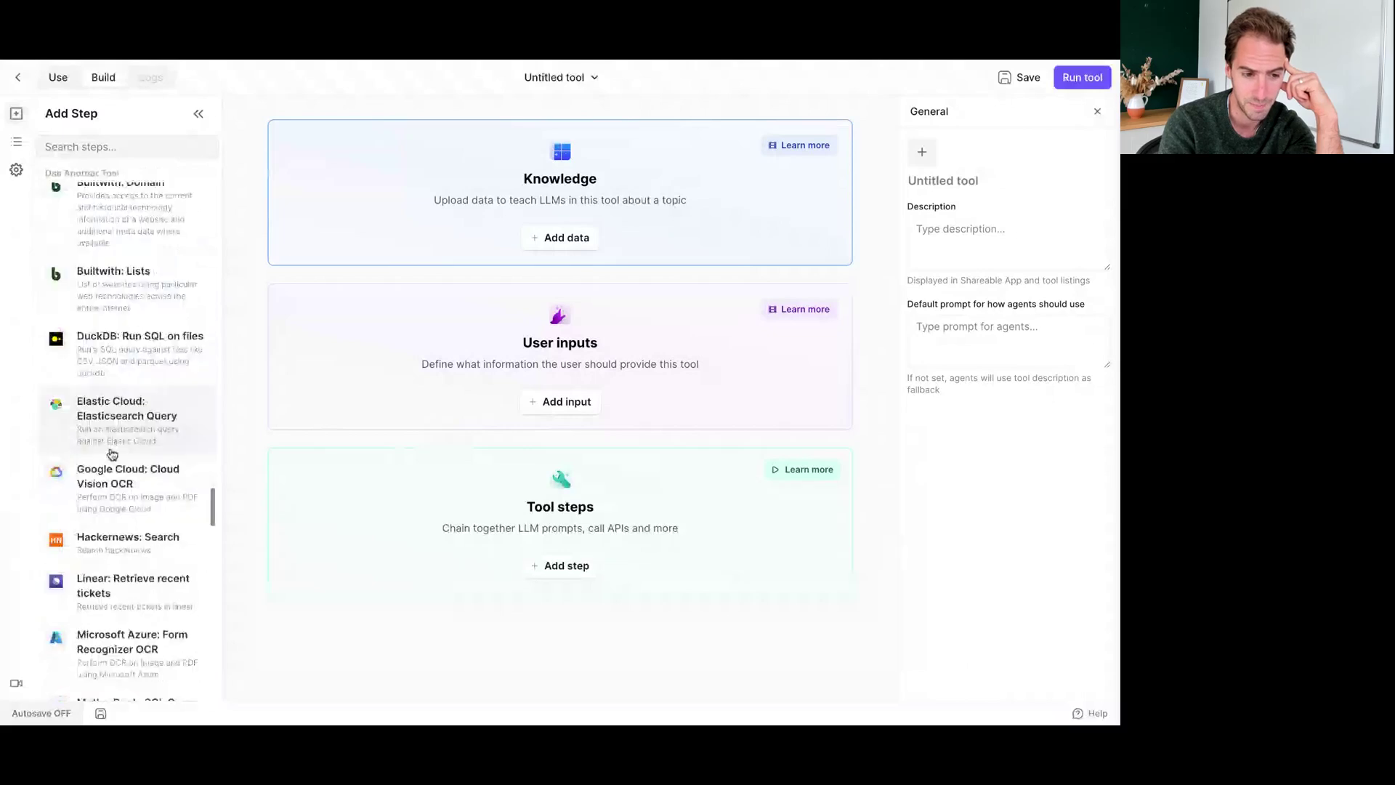
scroll(131, 450, "down", 5)
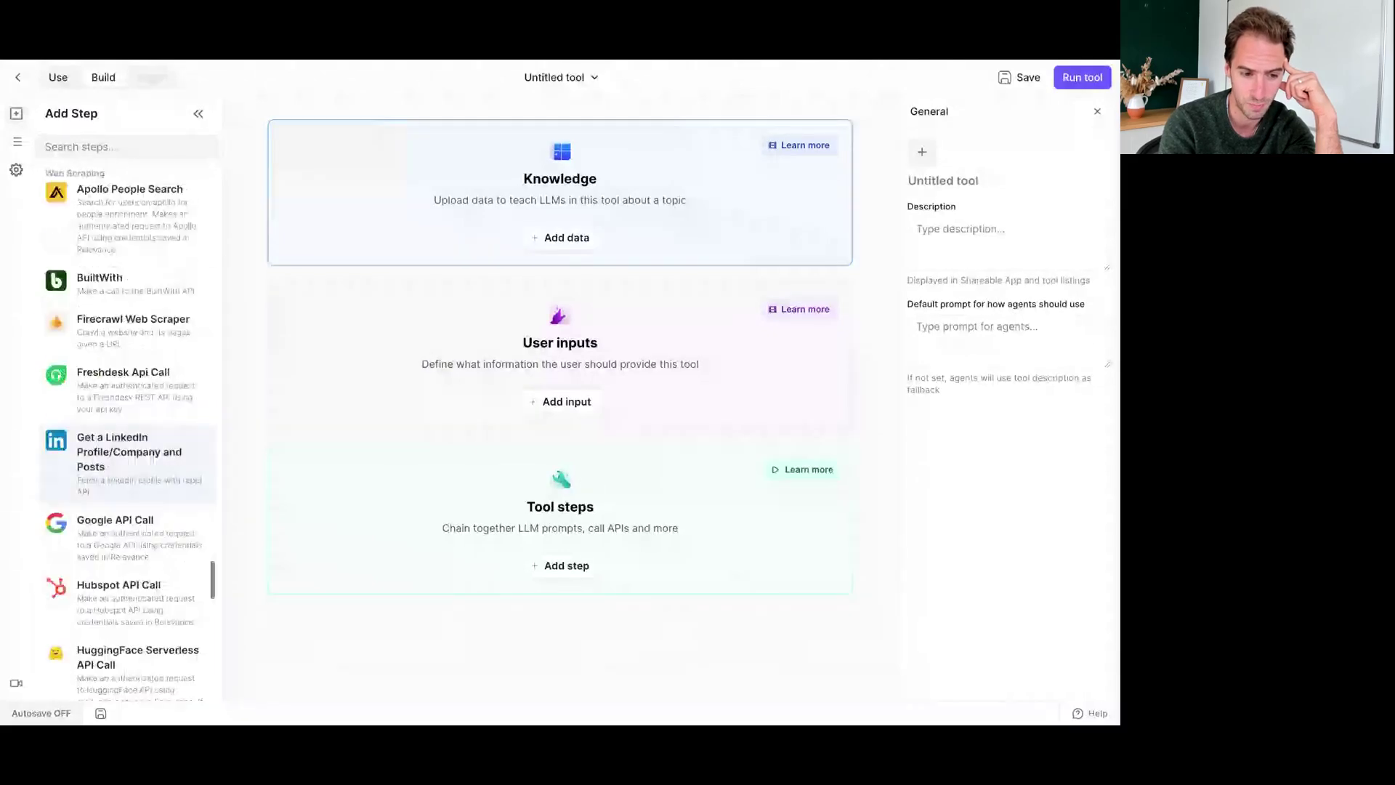
scroll(151, 460, "down", 6)
scroll(127, 436, "up", 3)
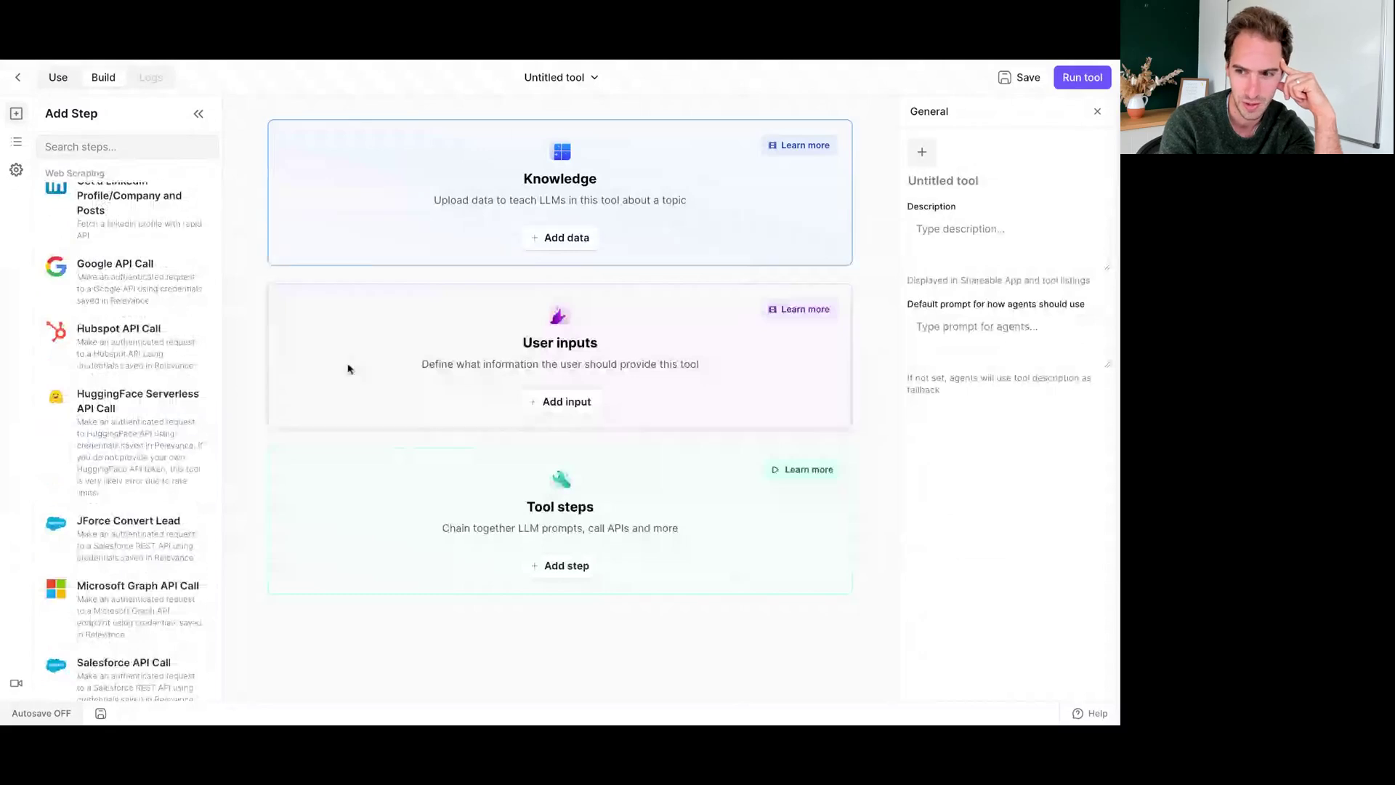
- Return from the new tool to the Your tools list of four tools, including Coach Email and Pension
left_click(17, 77)
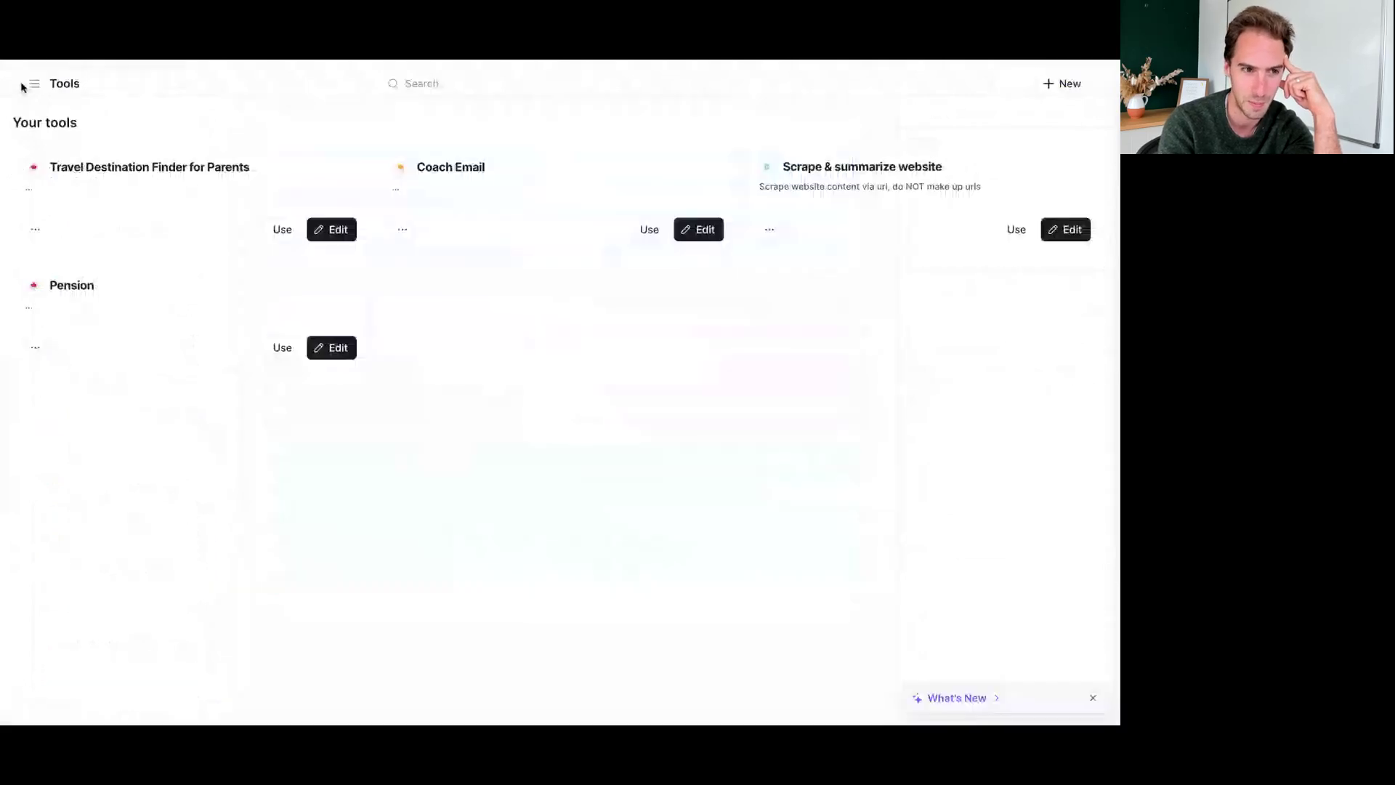
mouse_move(2, 80)
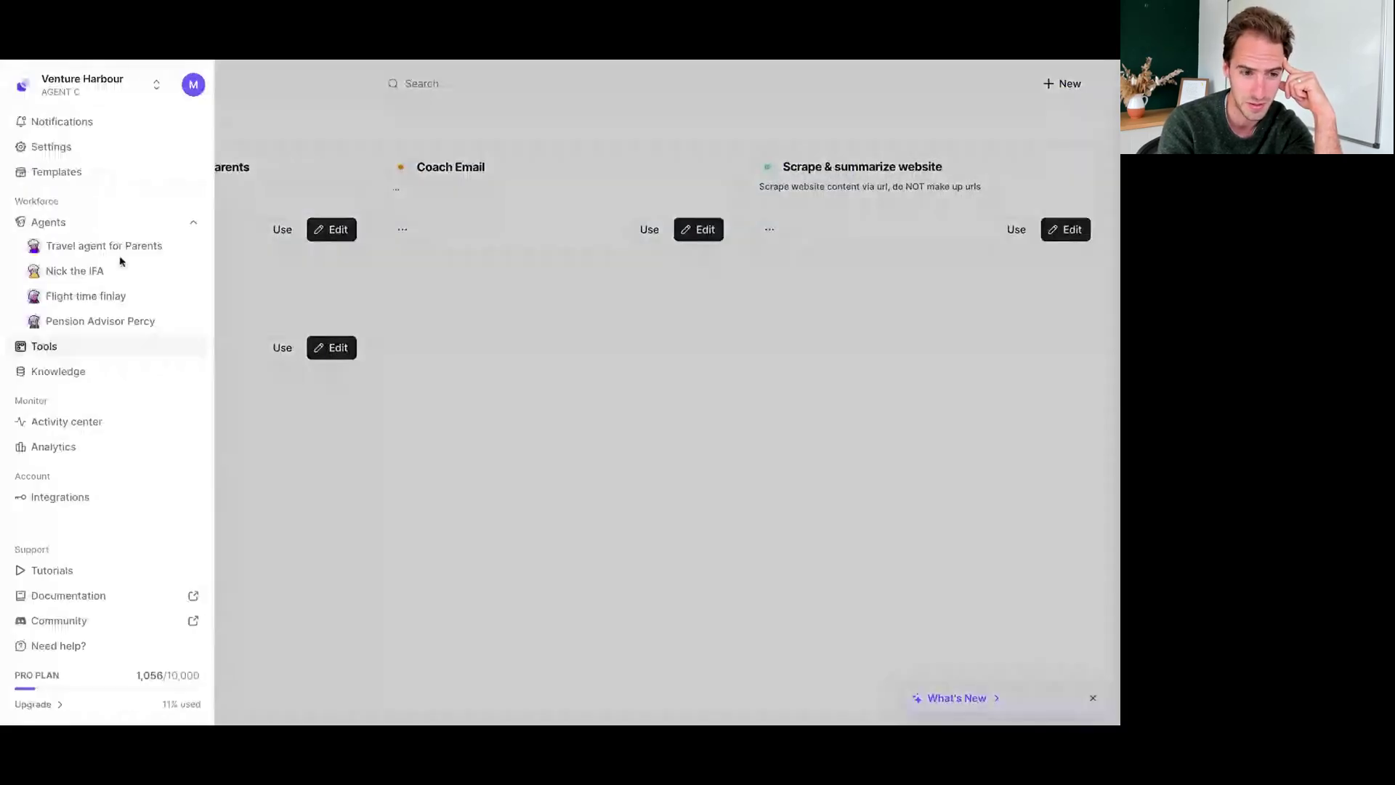